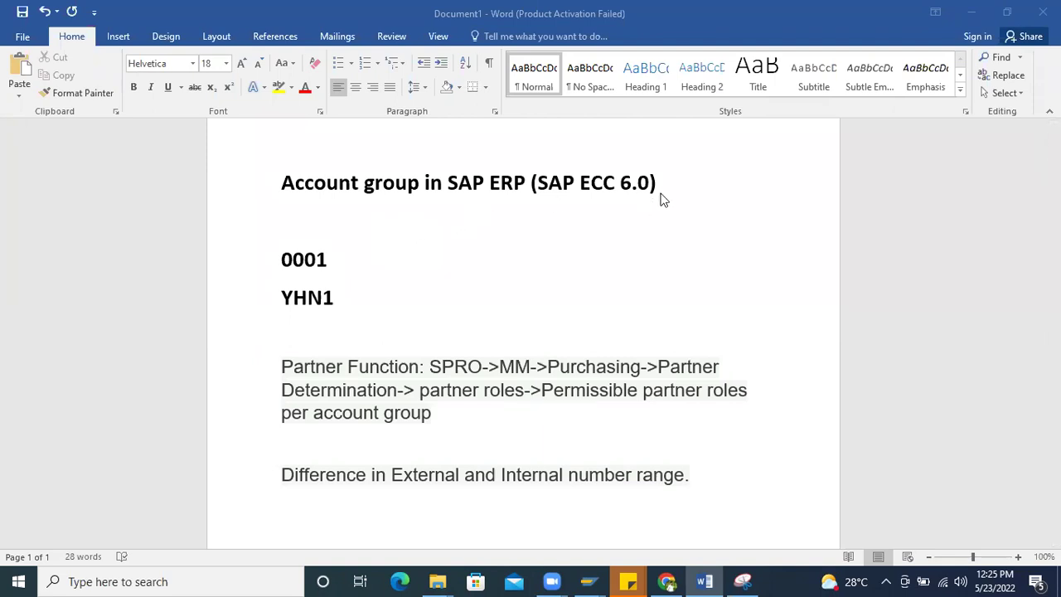
- Add an 'Account groups:' label to the notes and mark 0001 as '- Internal number'
click(588, 581)
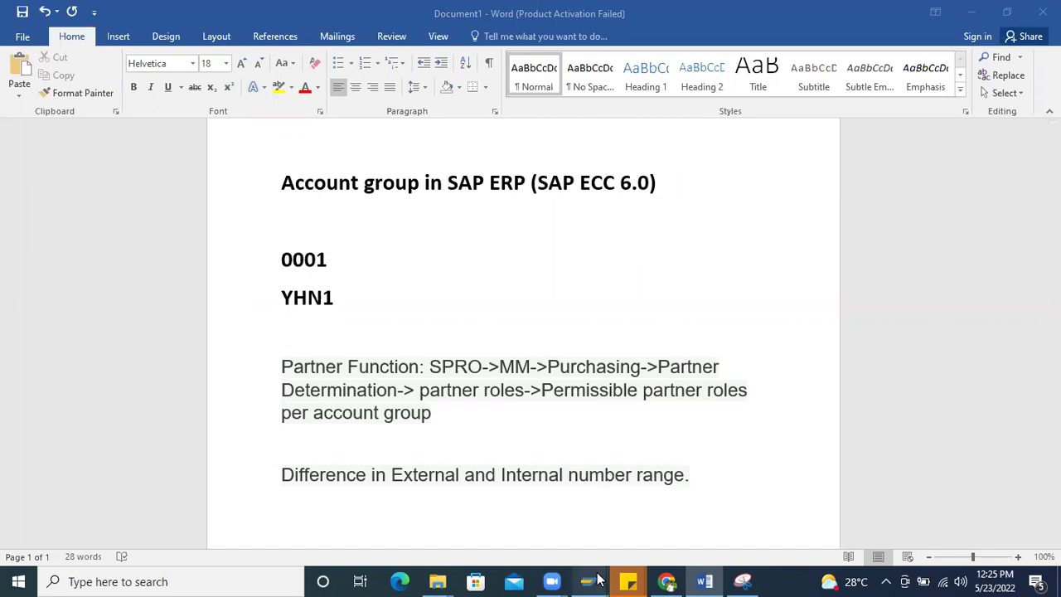
click(430, 261)
click(291, 236)
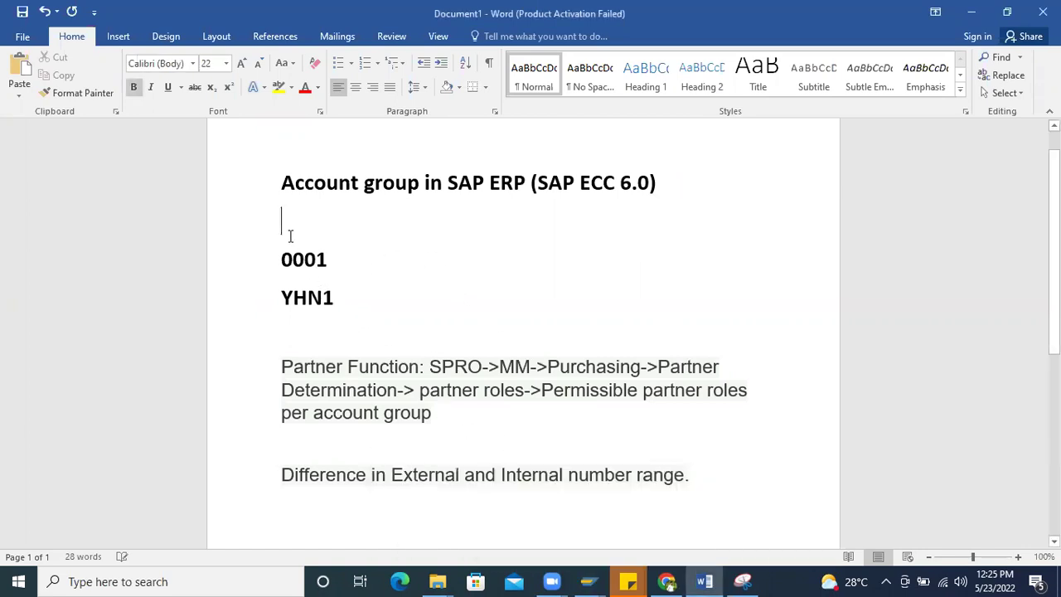
key(Return)
text(Accoun)
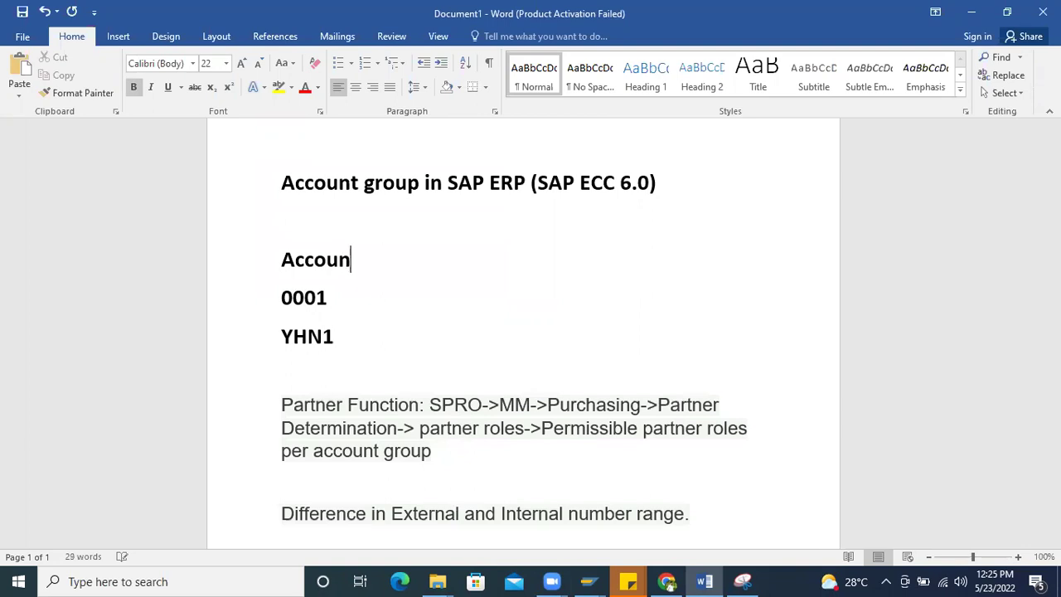
text(t groups)
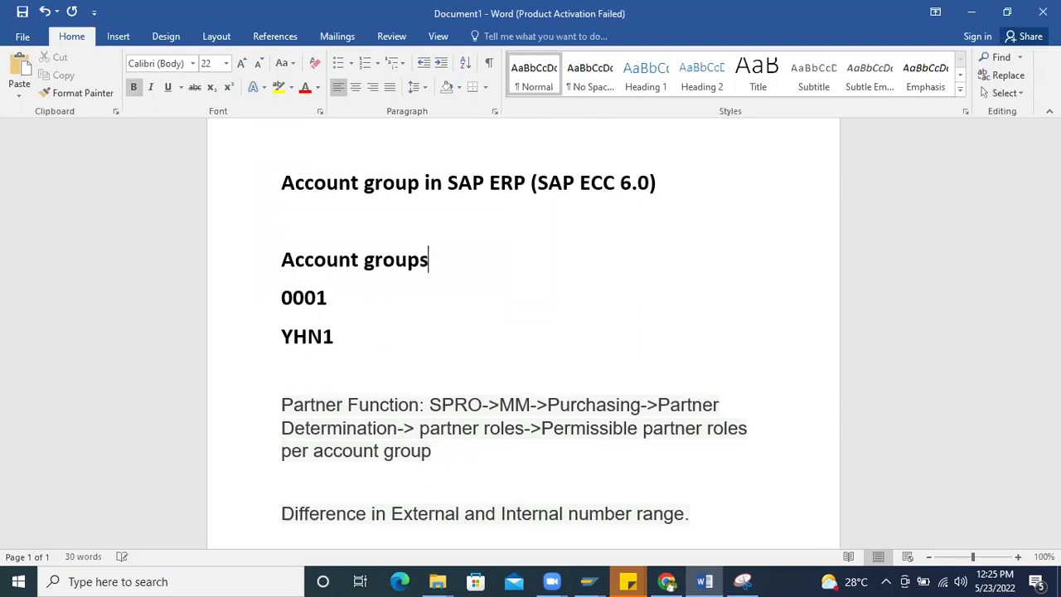
key(Return)
text(:)
key(BackSpace)
key(BackSpace)
text(:)
text(  - Interna)
text(l n)
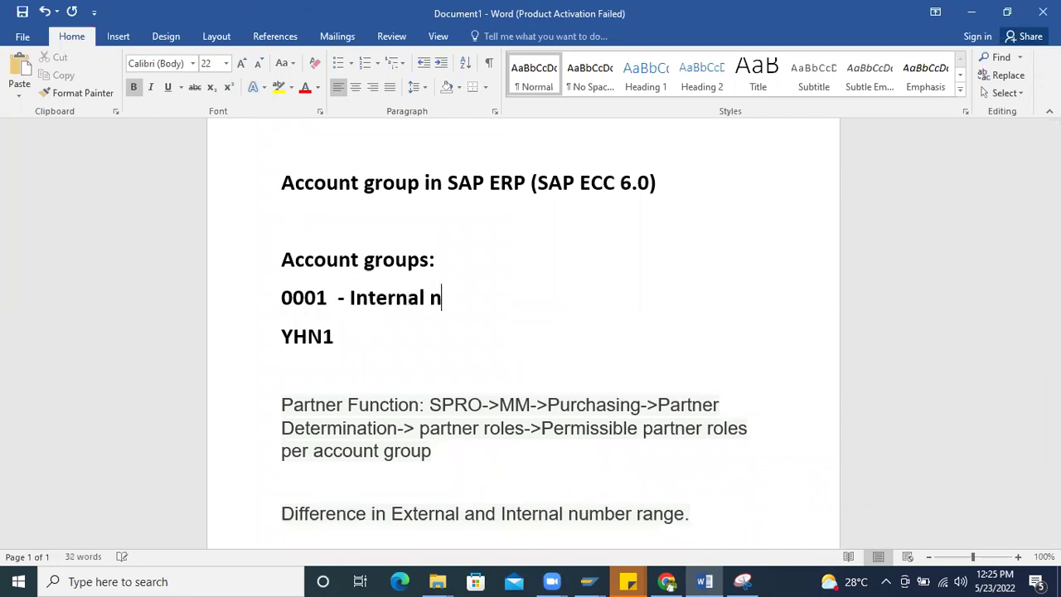
text(umber)
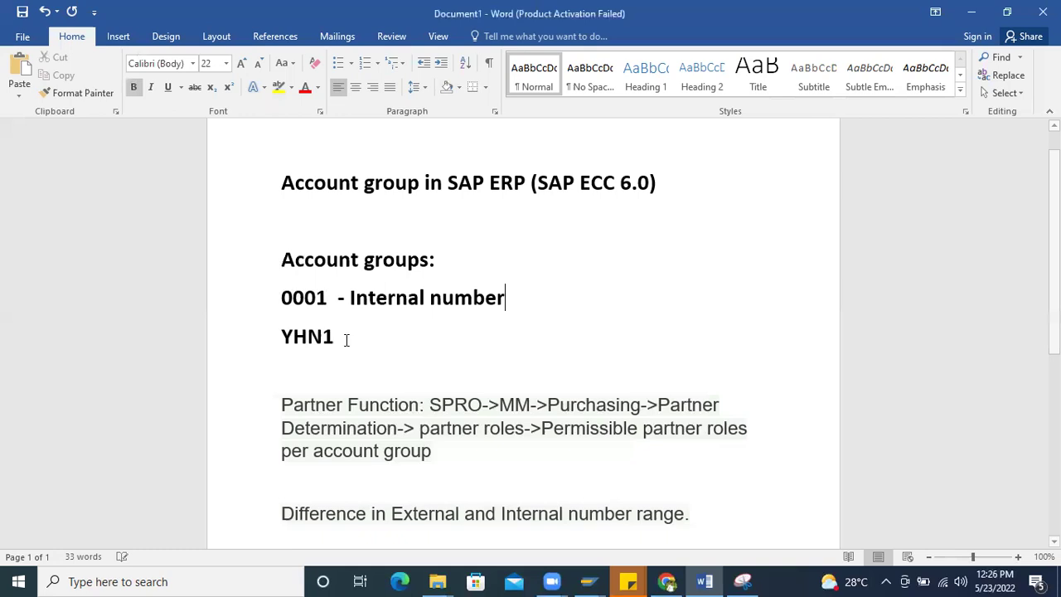
- Append '- External number' after YHN1 in the notes
click(353, 345)
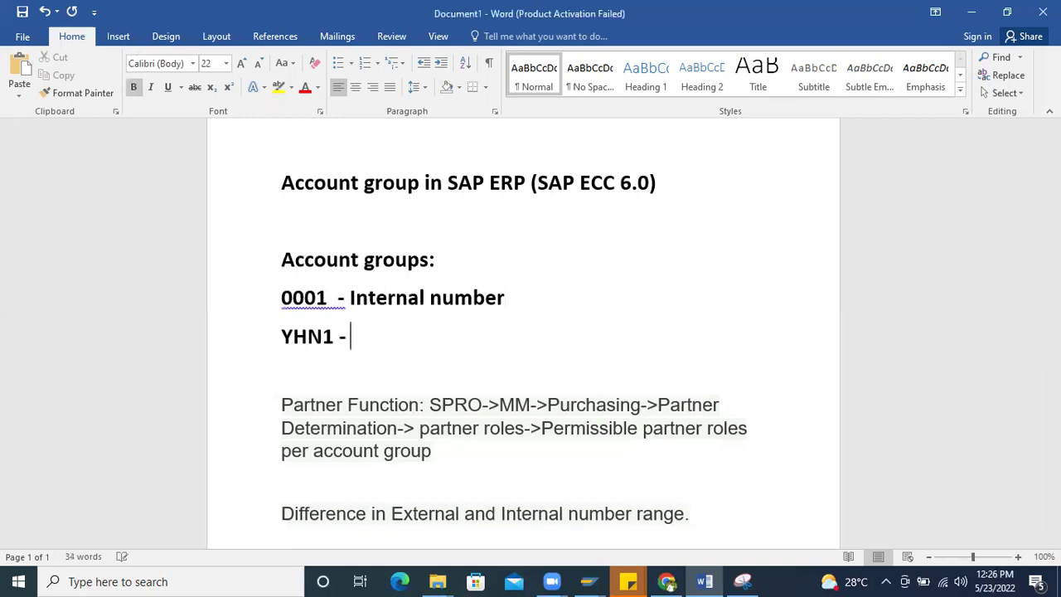
text(- Exteral)
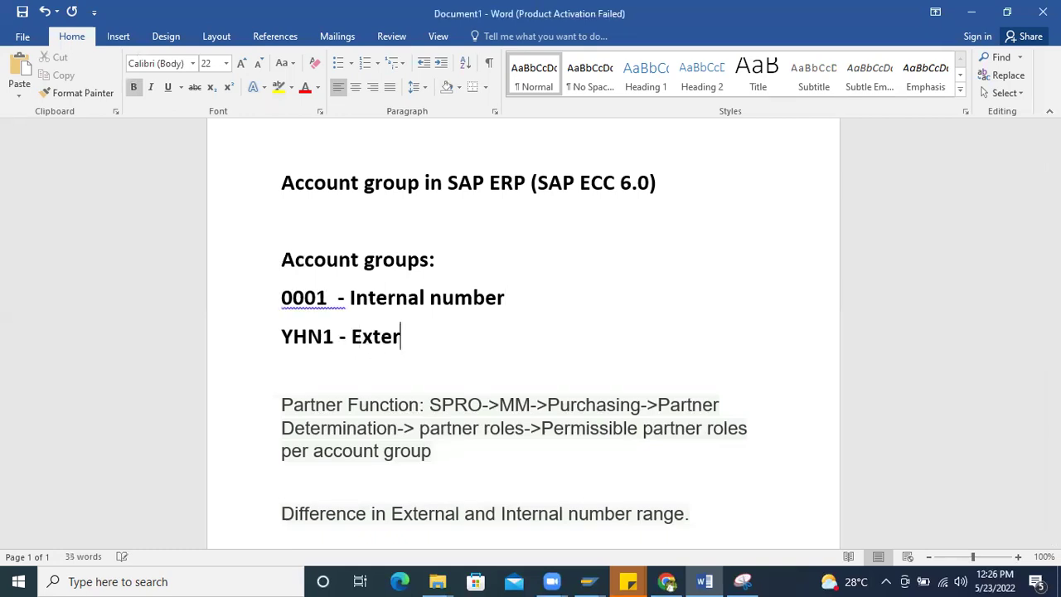
key(BackSpace)
key(BackSpace)
text(nal n)
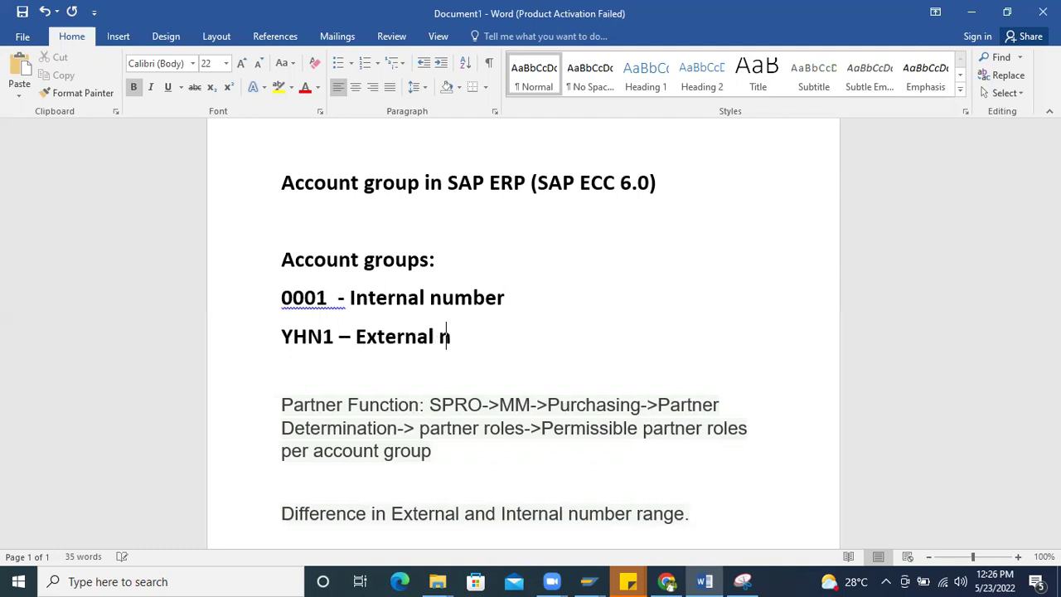
text(umber)
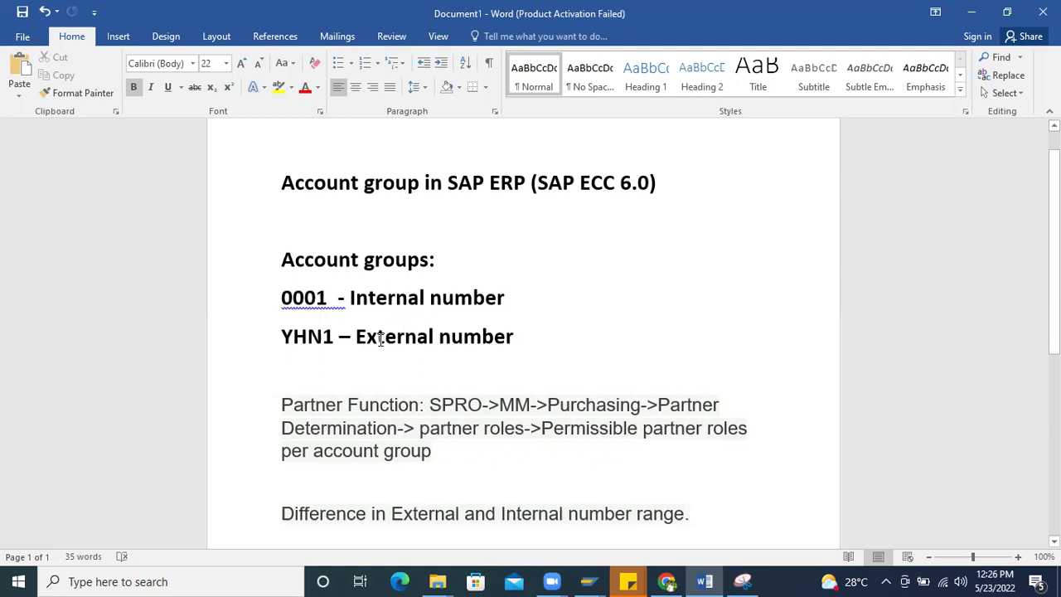
click(592, 581)
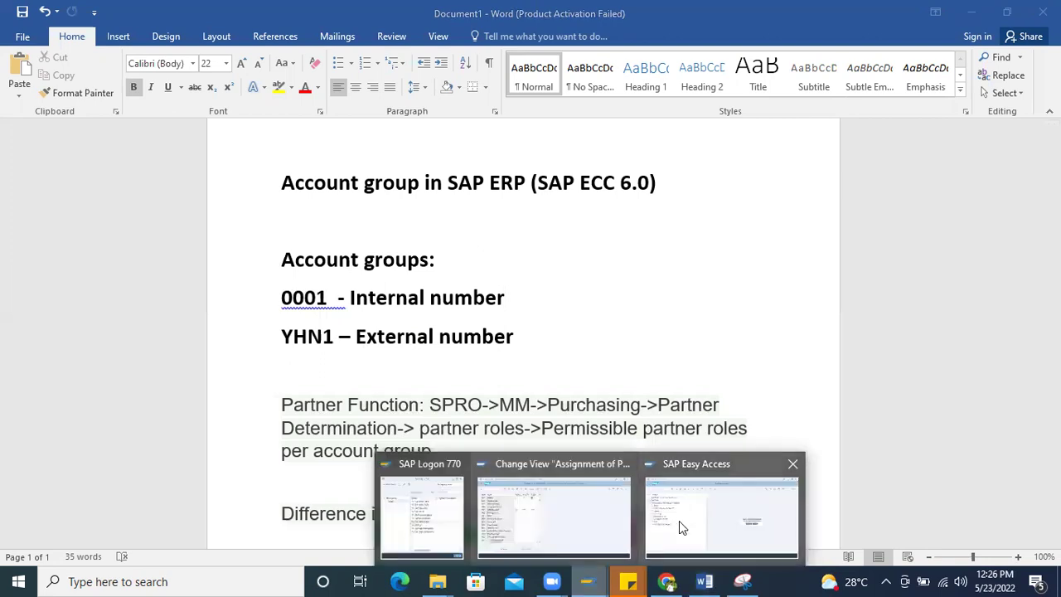
- Start vendor creation with XK01 using account group 0001
click(689, 523)
text(xk0)
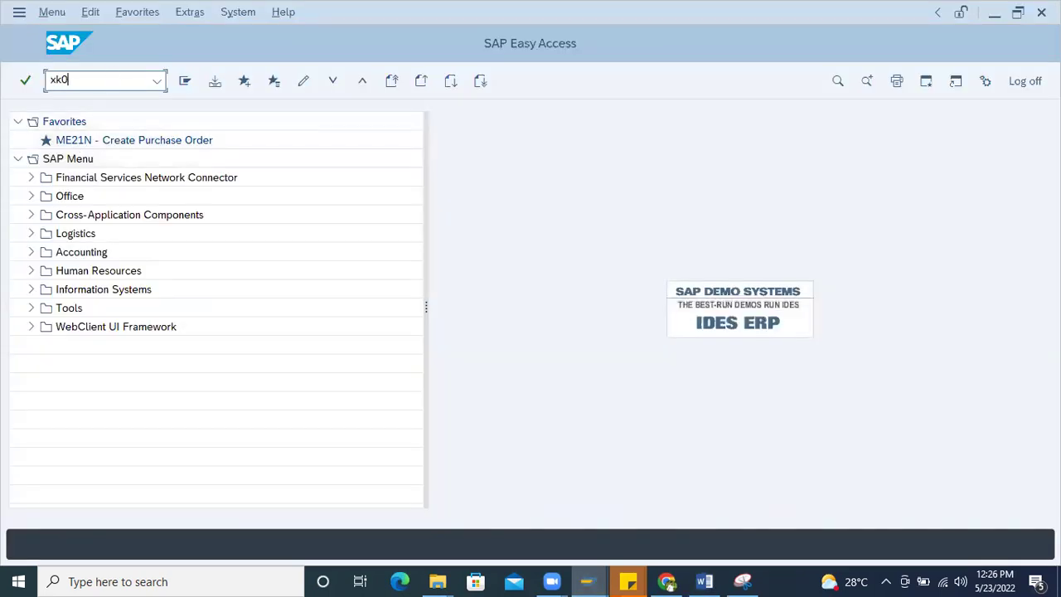
text(1)
key(Return)
double_click(182, 230)
text(001)
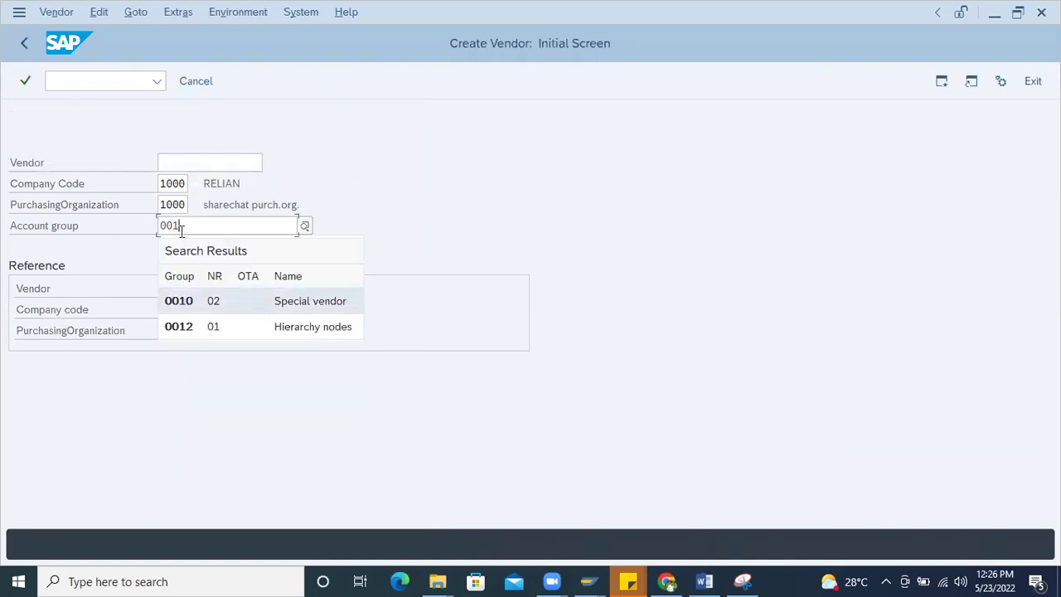
key(BackSpace)
key(BackSpace)
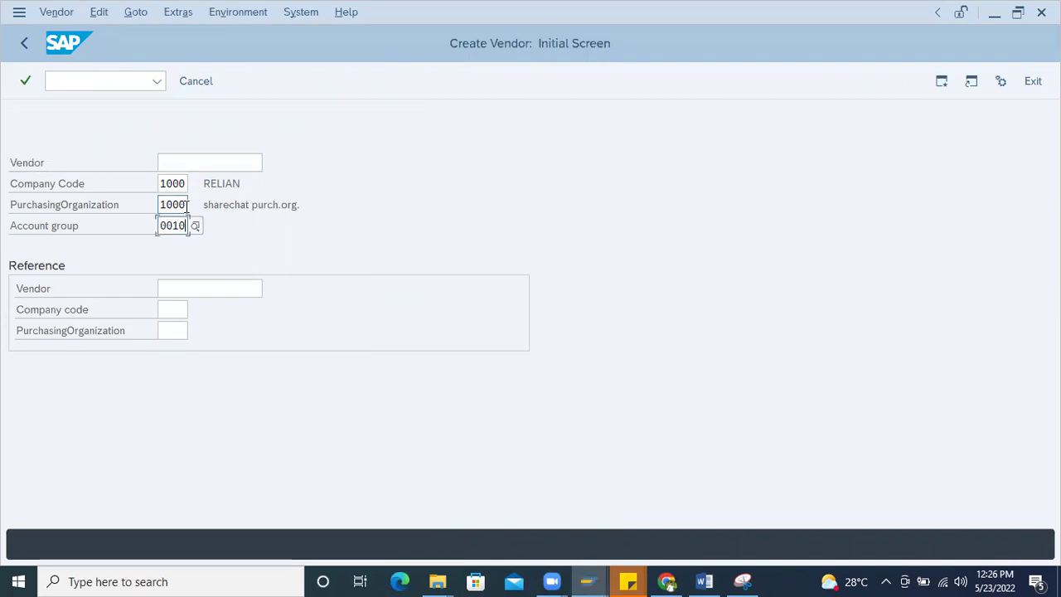
text(01)
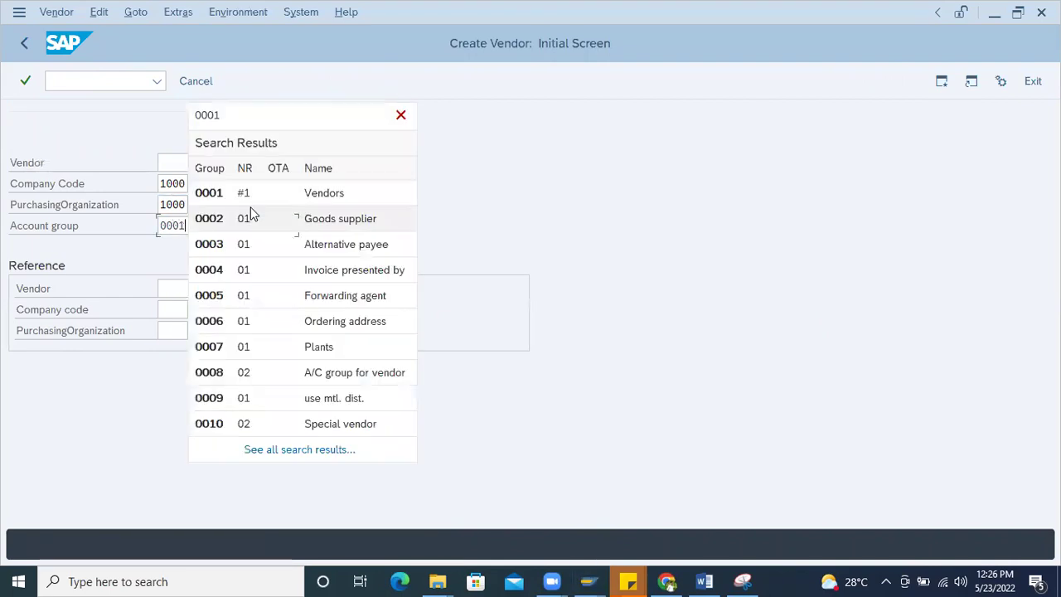
click(175, 325)
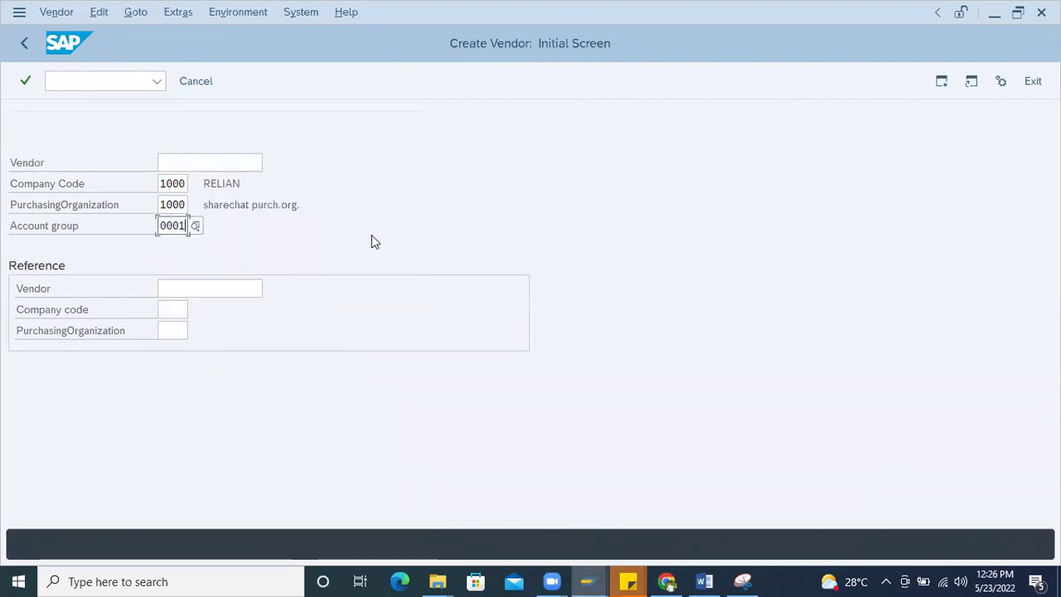
key(Return)
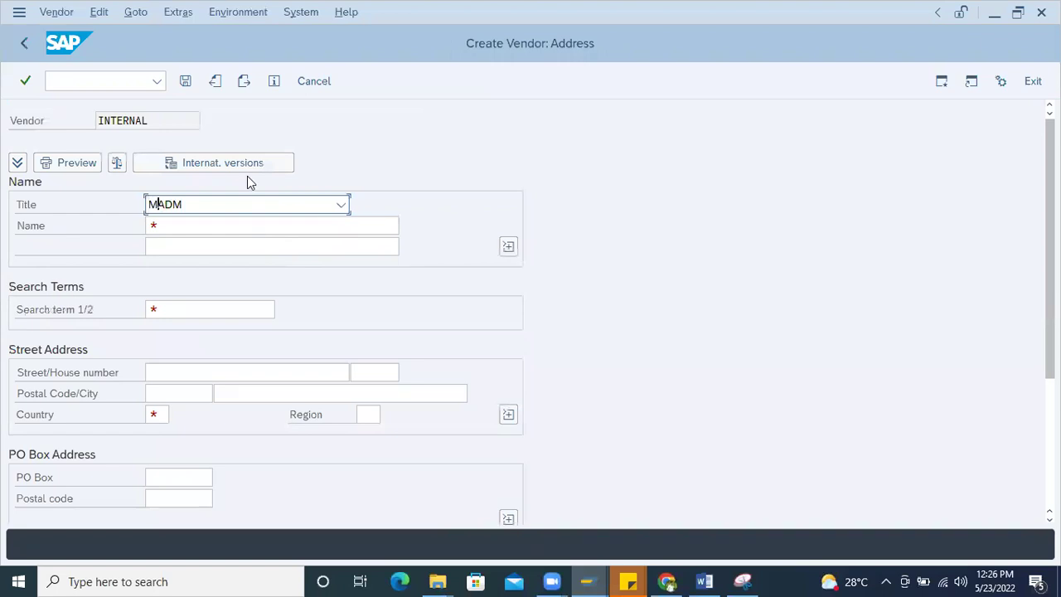
- Enter the address: title Company, name MAG ENgineering, search term MAG, country IN
click(326, 204)
click(199, 227)
key(Tab)
text(MAG ENgineering)
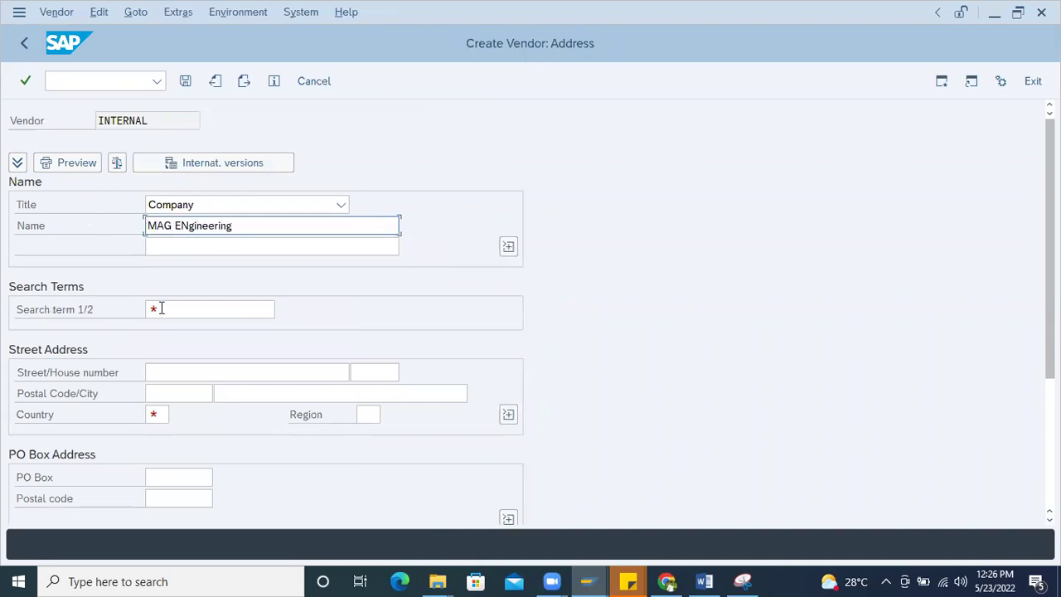
click(162, 308)
text(MAG)
click(152, 415)
text(IN)
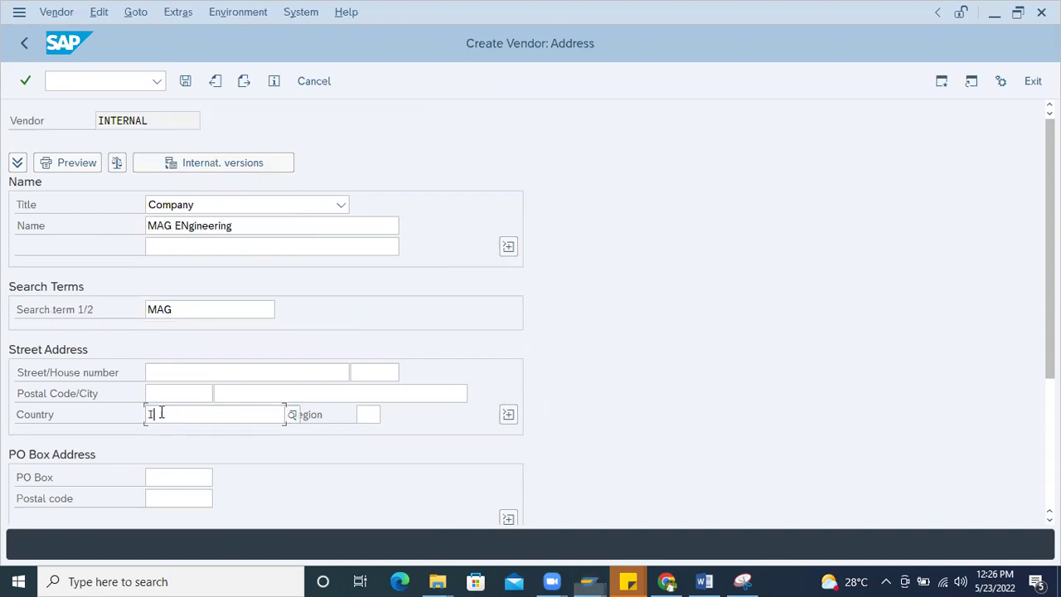
key(Return)
key(Return)
key(Return)
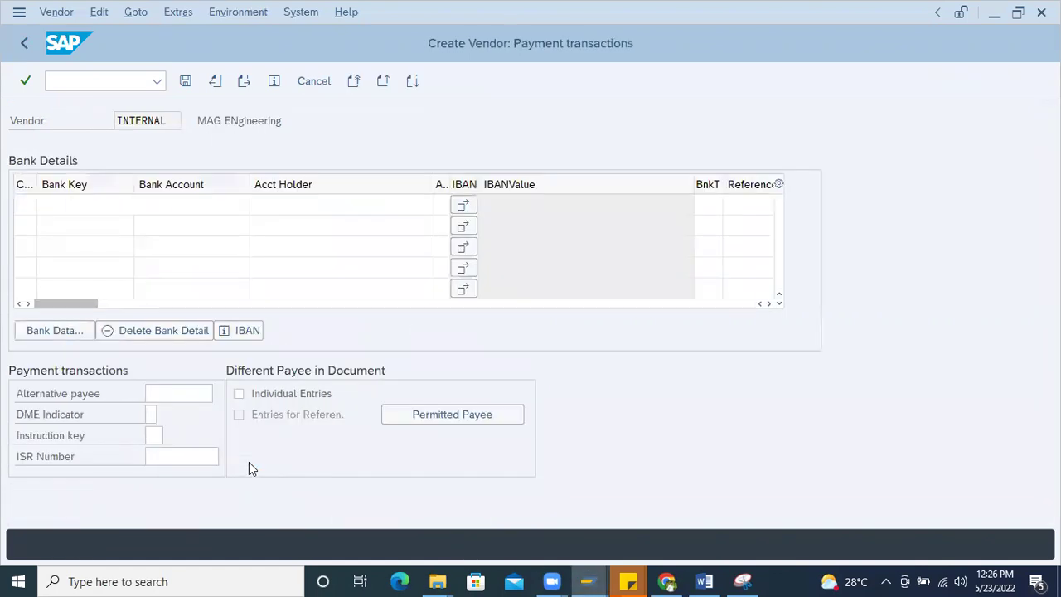
- Set reconciliation account 160000, order currency INR and payment terms 0001
click(150, 225)
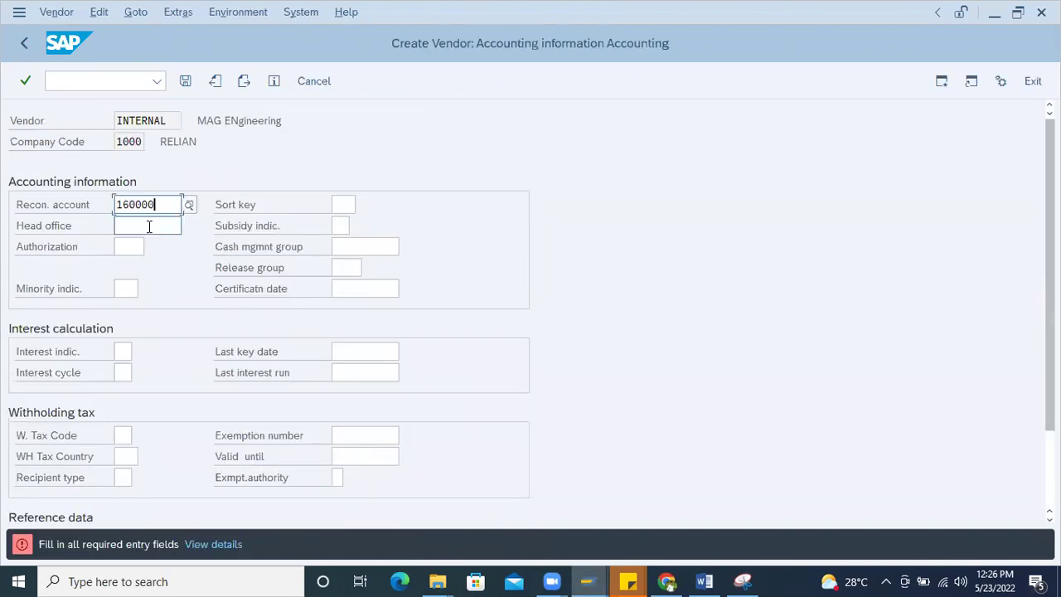
key(Return)
key(Return)
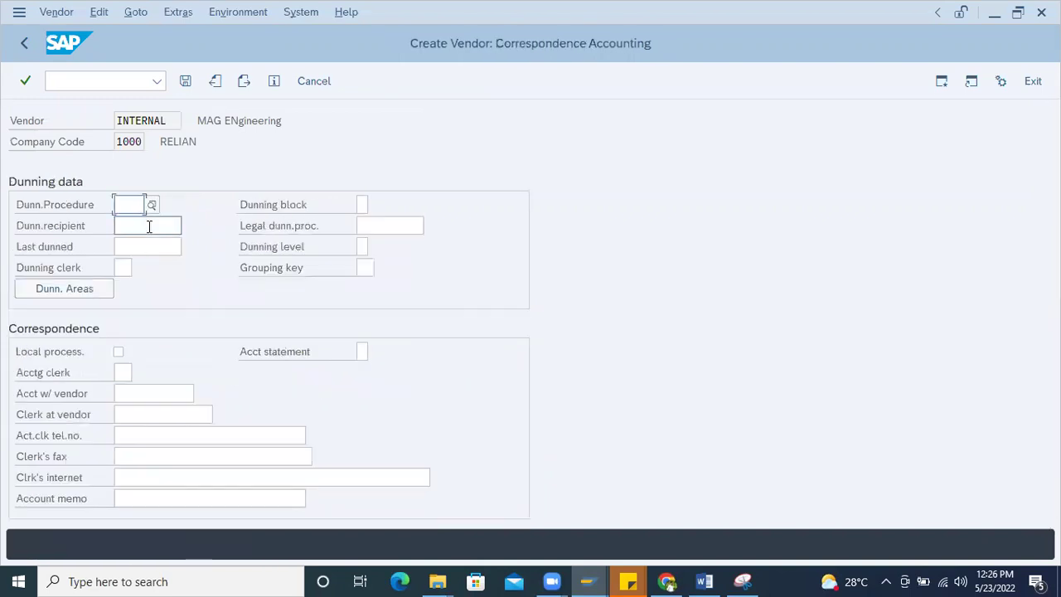
key(Return)
click(158, 204)
click(159, 226)
click(159, 225)
click(163, 248)
key(Return)
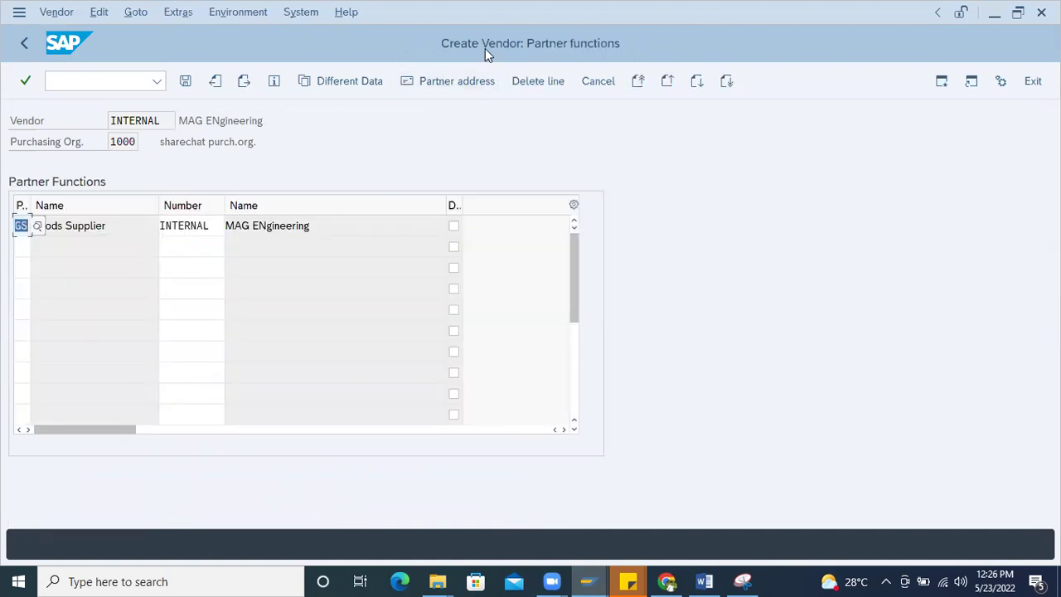
- Review the partner row: function GS, number INTERNAL, name MAG ENgineering
click(211, 226)
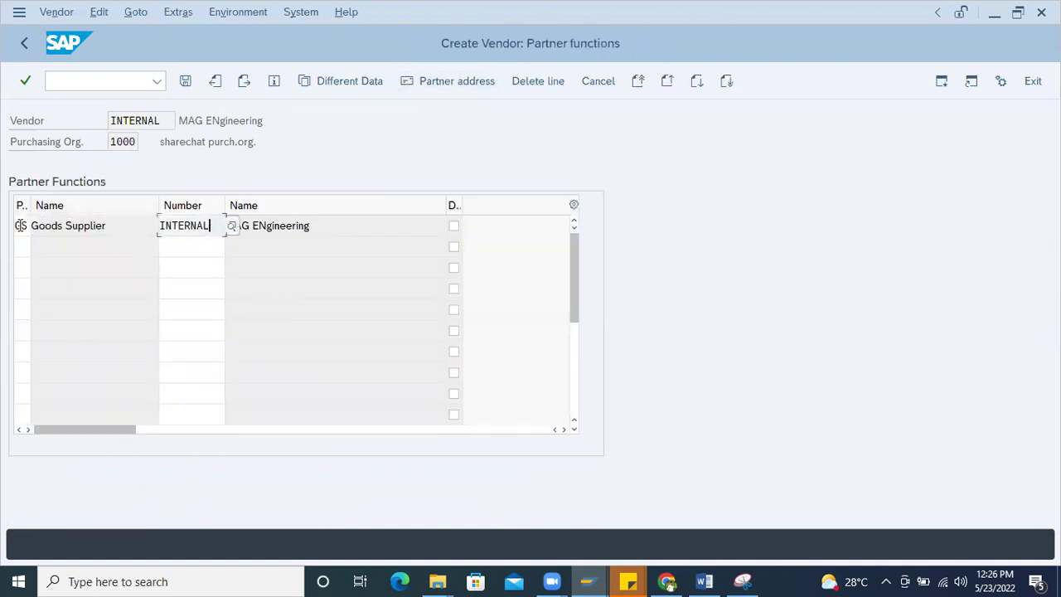
drag(30, 201, 100, 205)
click(42, 227)
click(286, 226)
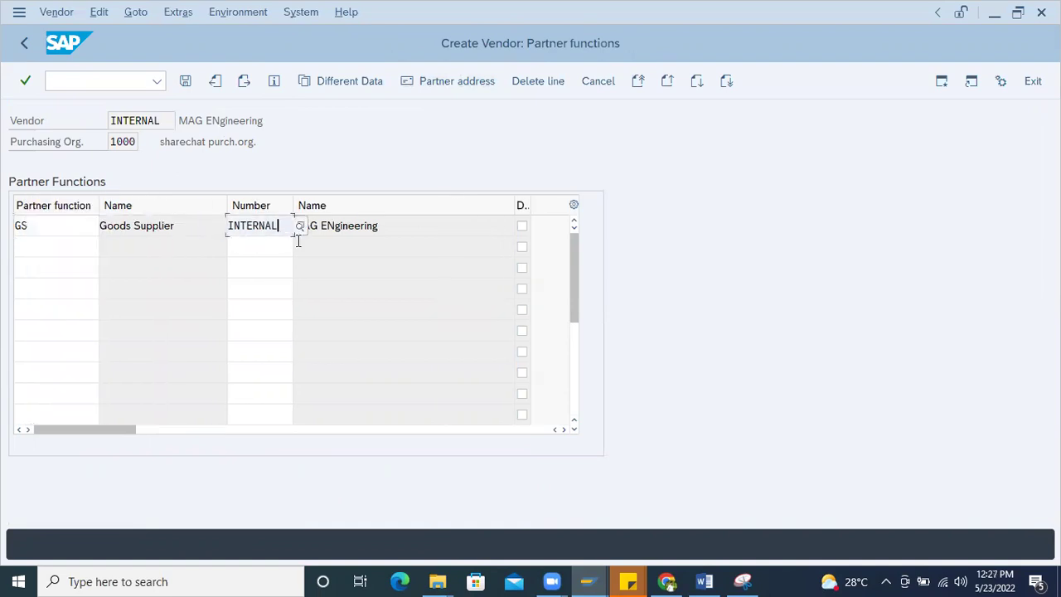
click(412, 233)
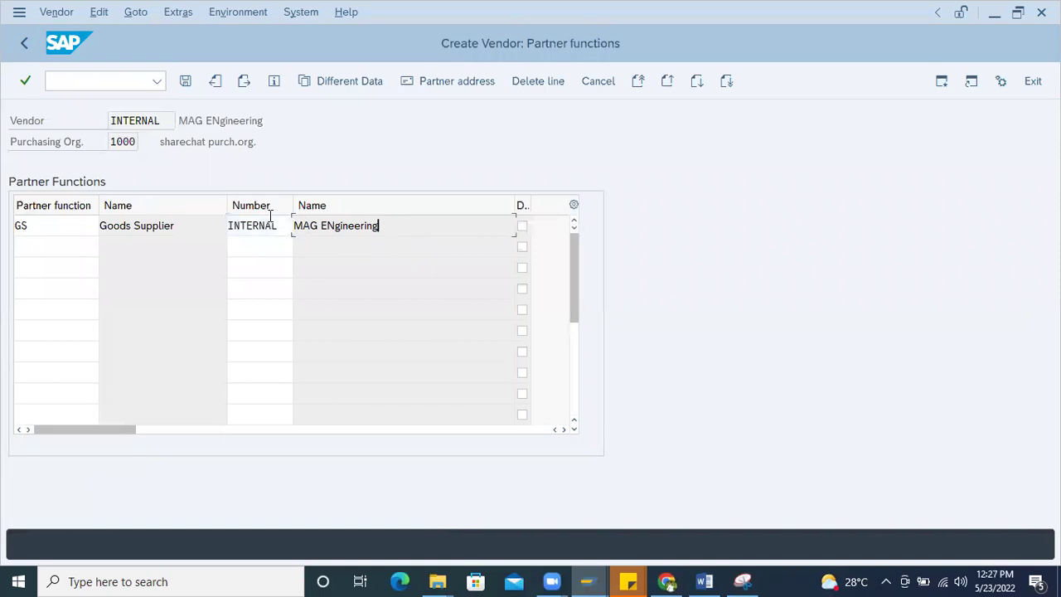
- Check the partner function menu path in the Word notes, then return to the GS entry
click(705, 581)
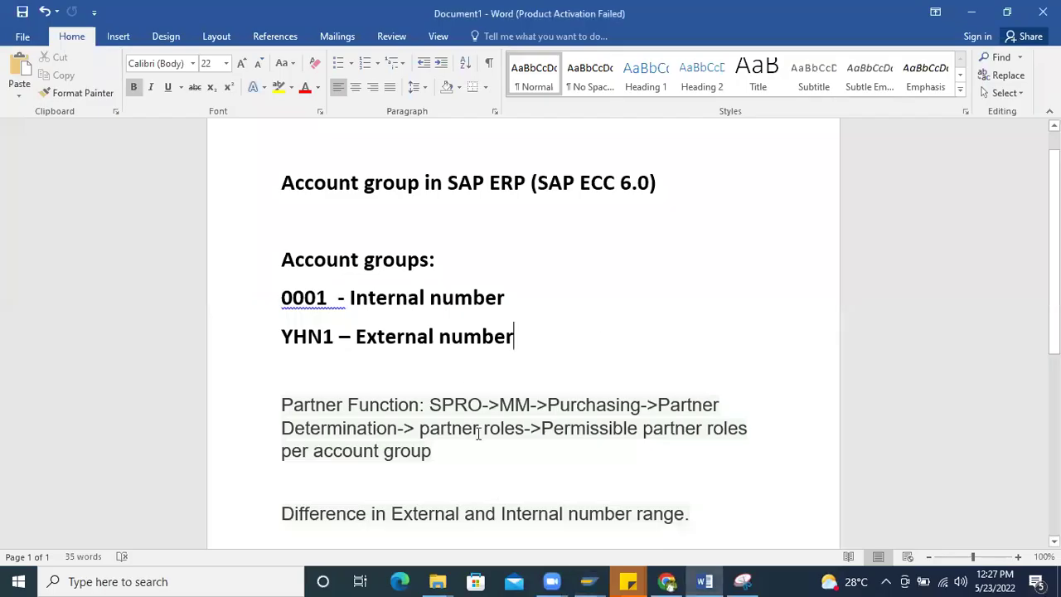
triple_click(386, 434)
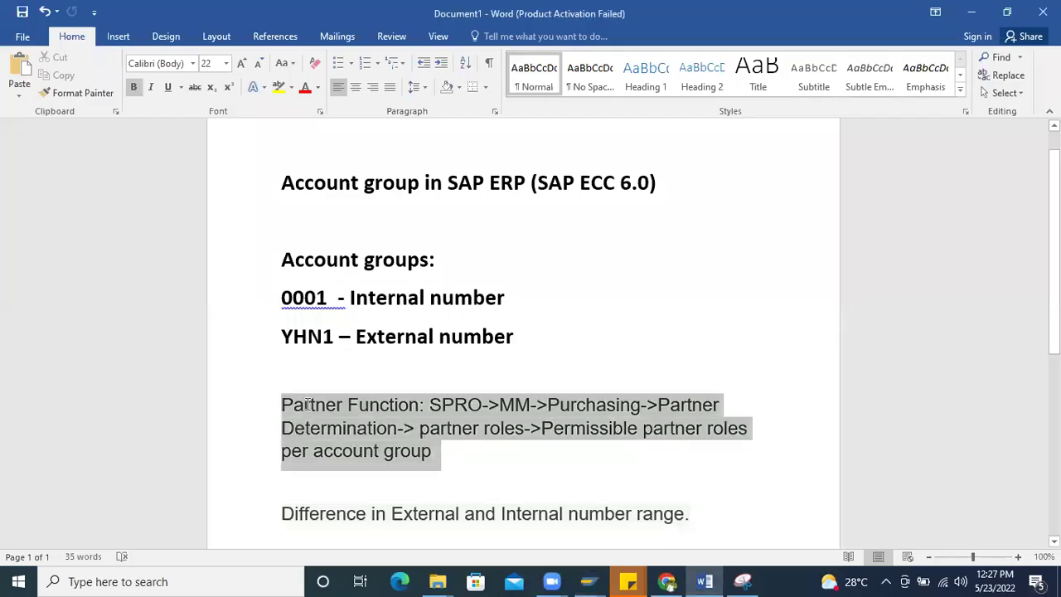
click(446, 451)
key(alt+Tab)
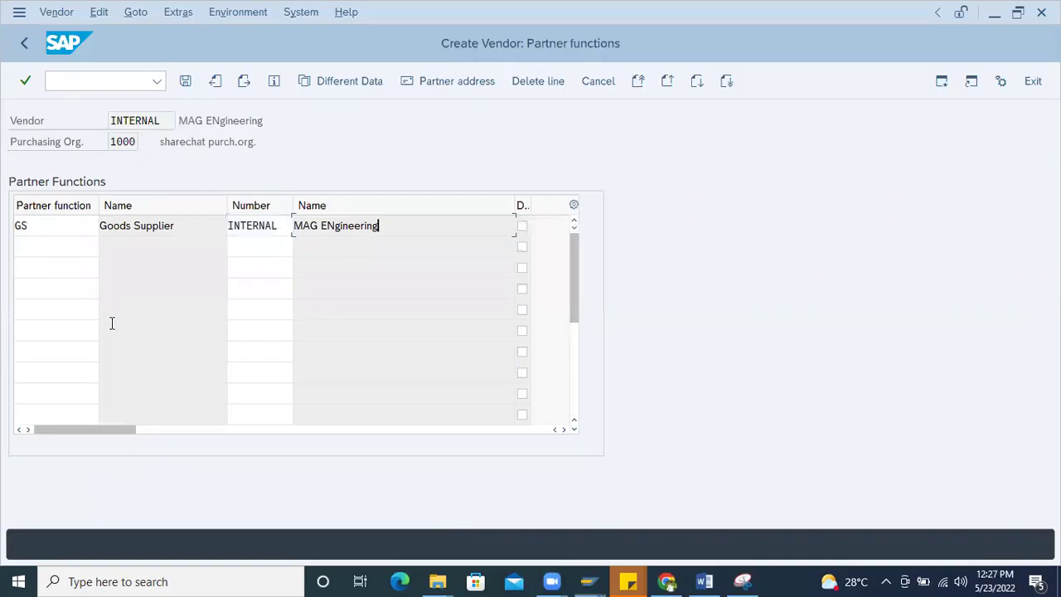
click(37, 227)
- List the partner functions, widen the Number column, and save the vendor as account 1722
key(F4)
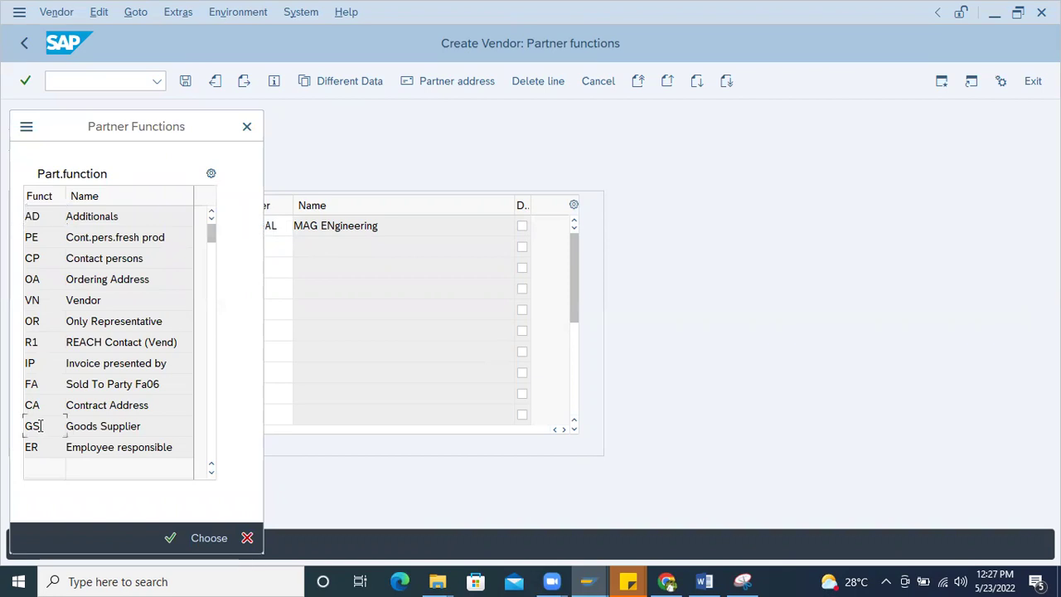
click(248, 129)
click(280, 229)
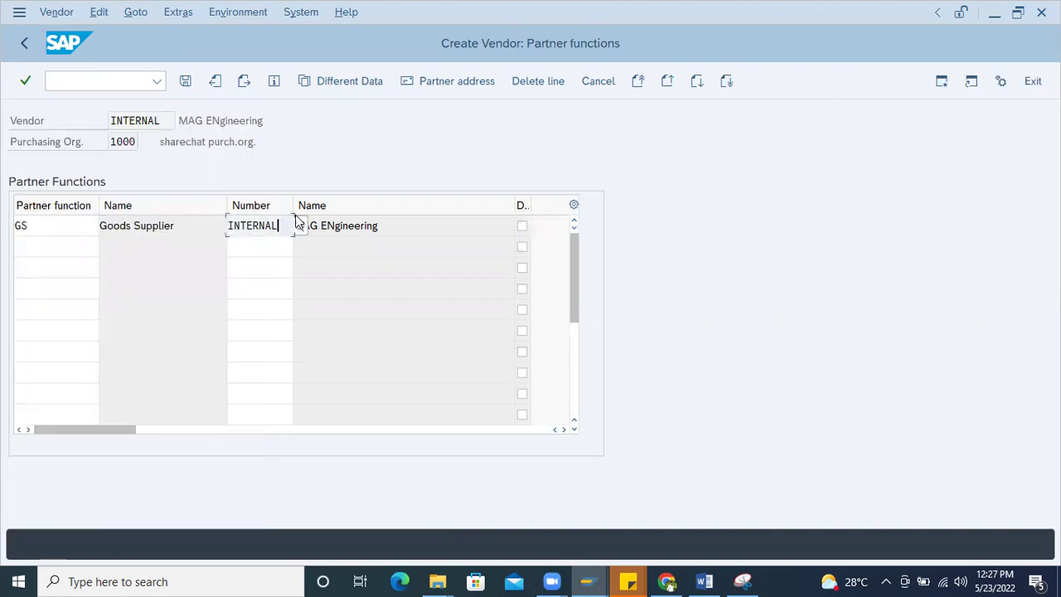
drag(292, 205, 362, 219)
double_click(242, 226)
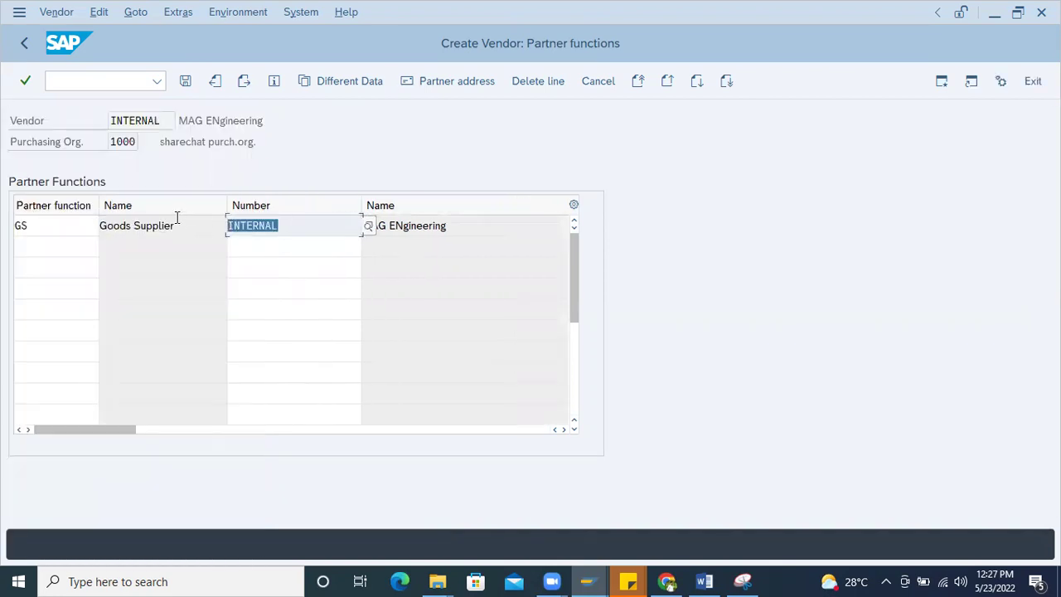
click(295, 232)
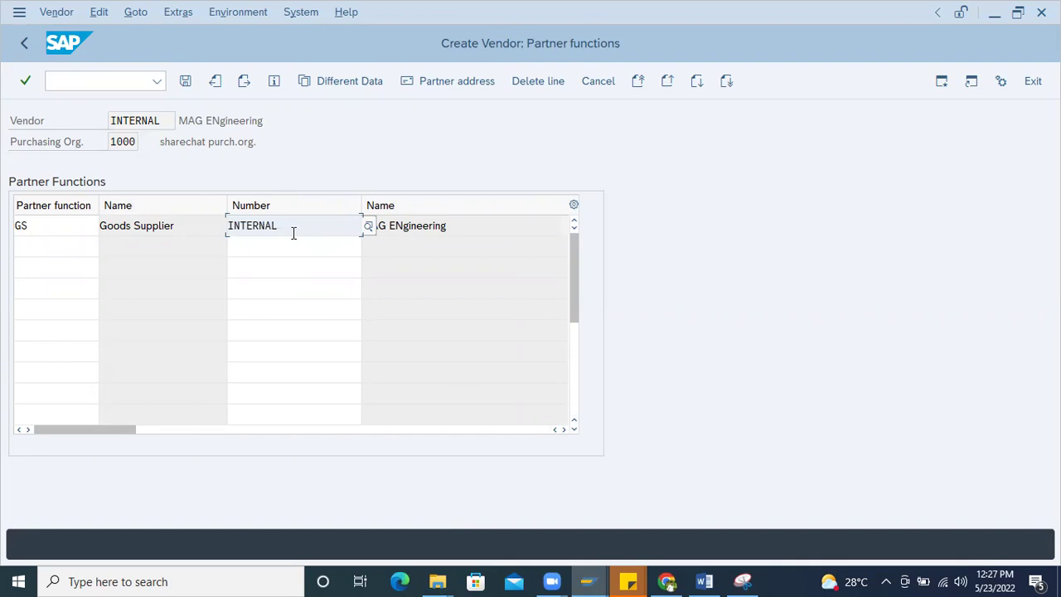
click(187, 84)
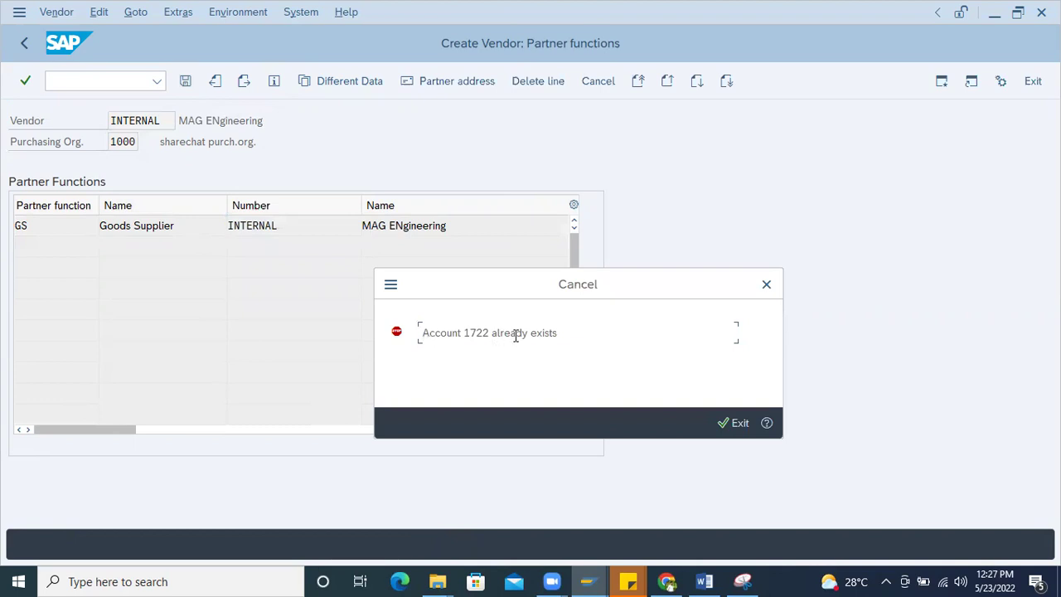
click(727, 423)
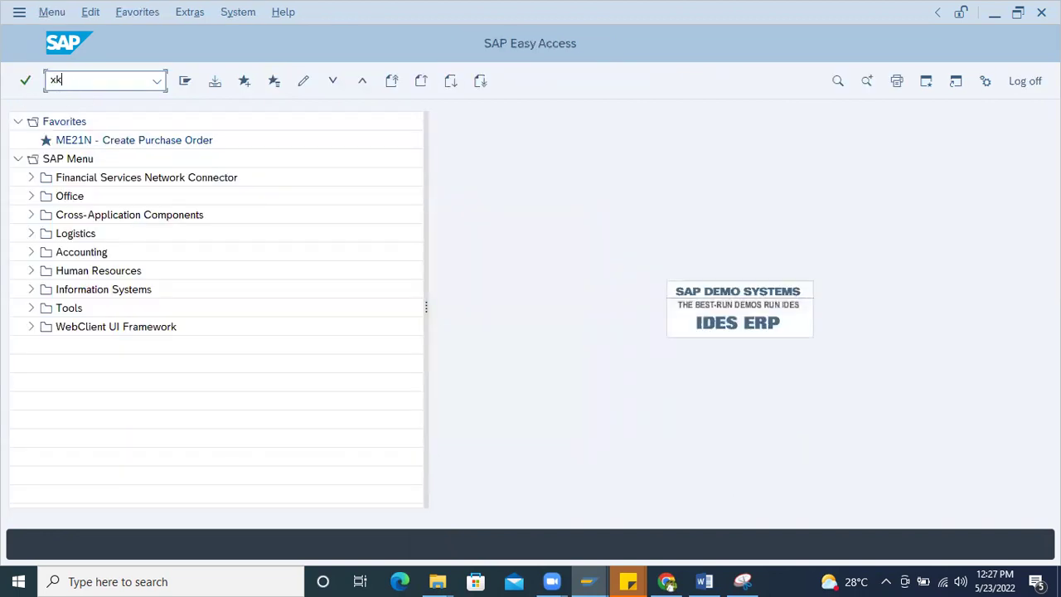
- Start a new 0001 vendor with title Company, name NIPPON, search term MAG, country IN
key(Return)
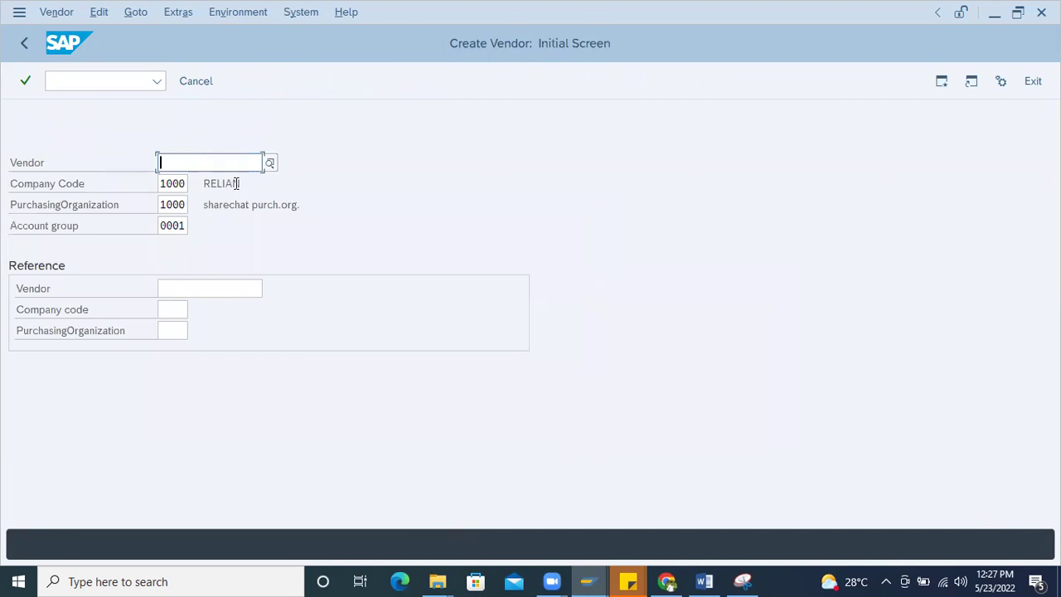
key(Return)
click(216, 204)
click(188, 231)
click(171, 225)
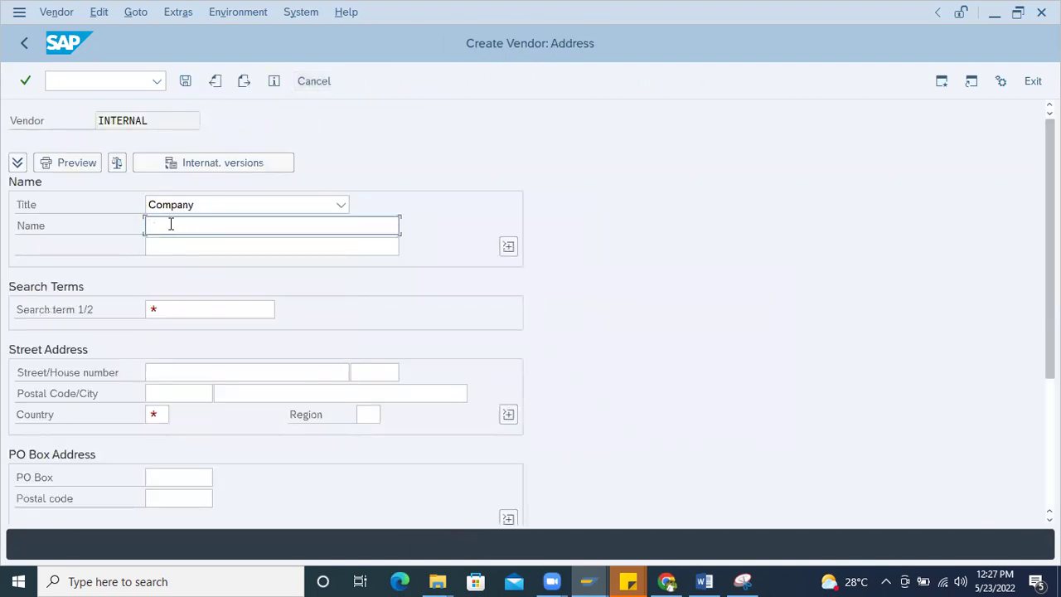
text(NIPPON)
click(171, 315)
click(161, 329)
click(155, 415)
click(160, 435)
- Set recon account 160000, currency INR and payment terms 0001, then confirm saving
key(Return)
key(Return)
key(Return)
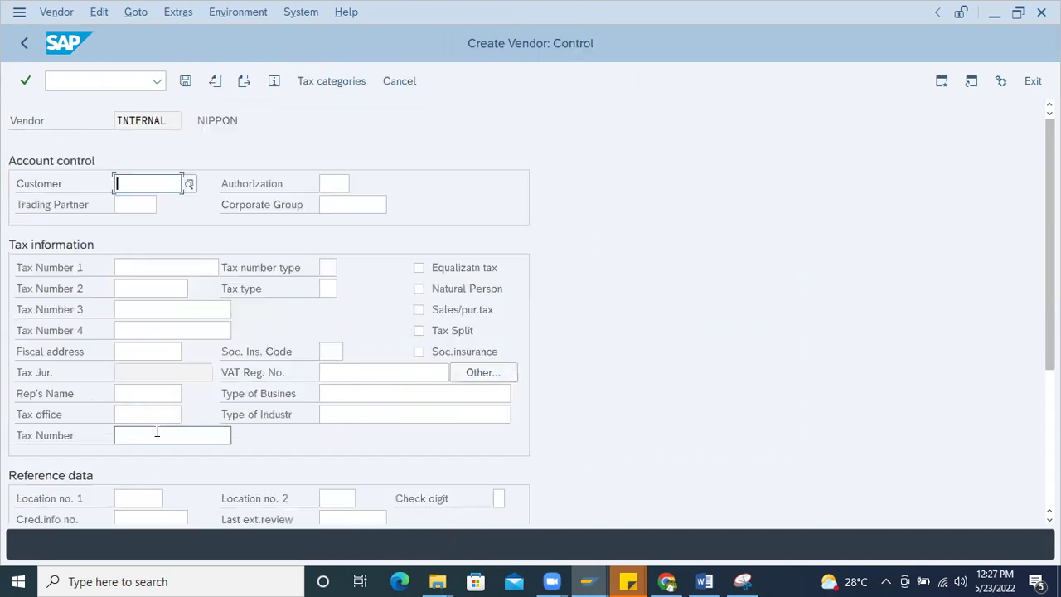
key(Return)
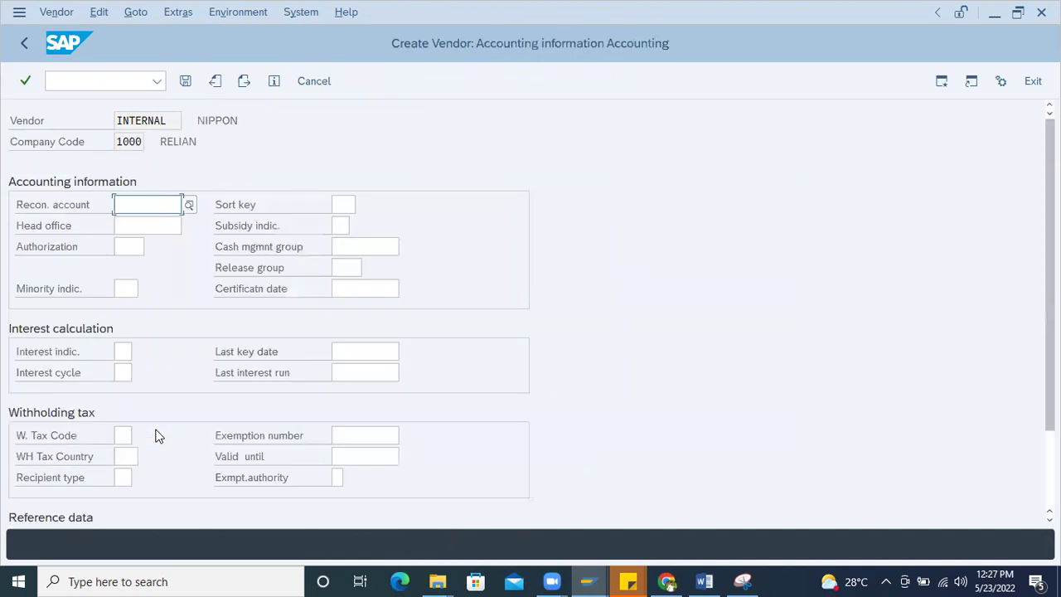
click(150, 224)
key(Return)
key(Return)
key(Return)
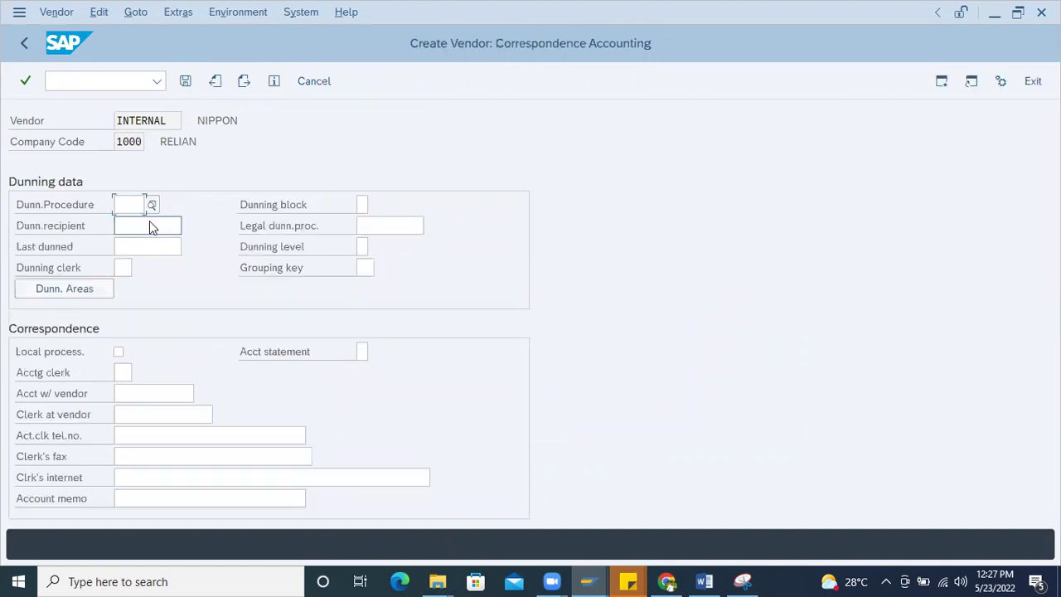
click(169, 222)
click(162, 248)
key(Return)
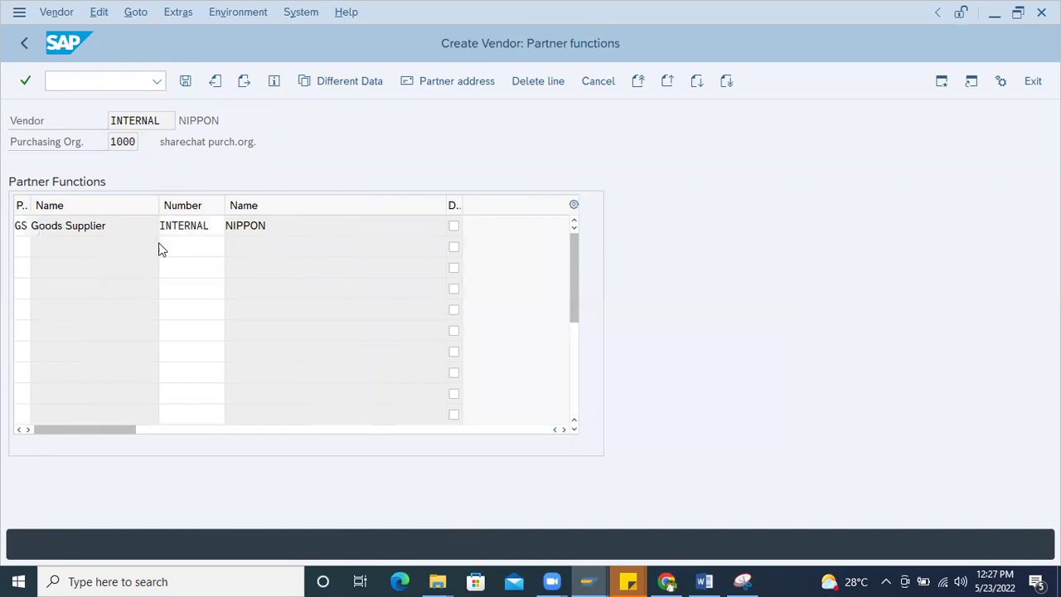
key(Return)
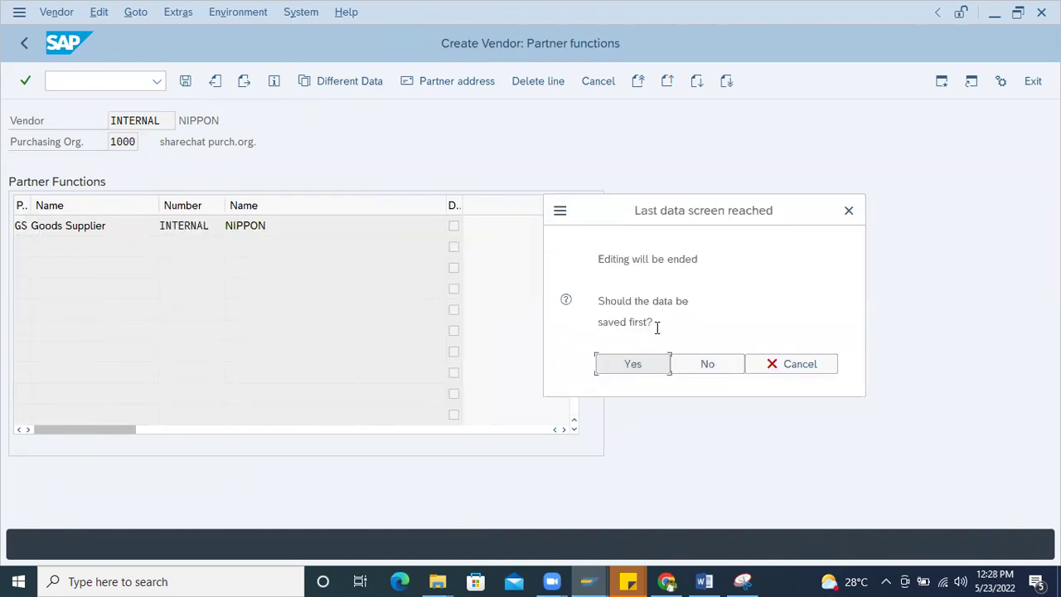
click(631, 365)
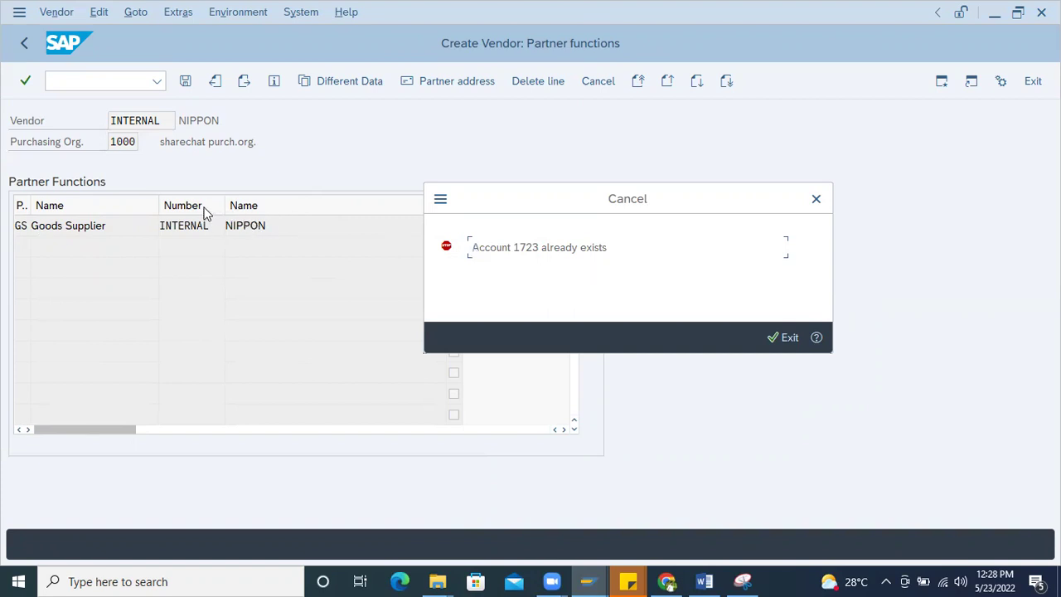
- Select the 'account 1723' text in the save message
click(520, 247)
drag(606, 247, 367, 234)
click(520, 246)
- Open SE16N for table LFA1 and place the cursor in the Vendor filter field
click(817, 199)
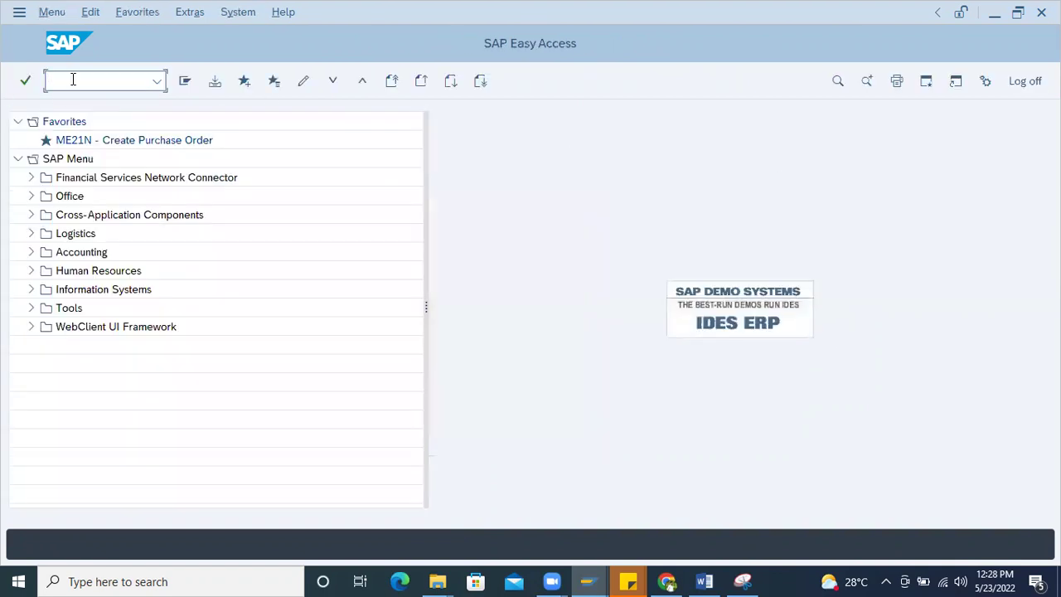
key(BackSpace)
key(BackSpace)
key(BackSpace)
key(Return)
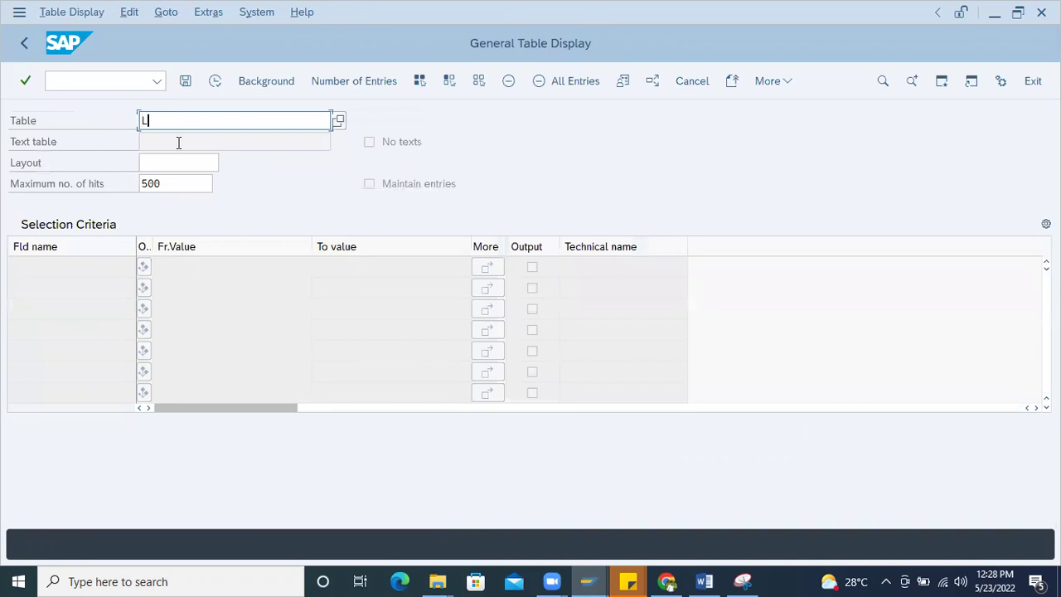
text(LFA1)
key(Return)
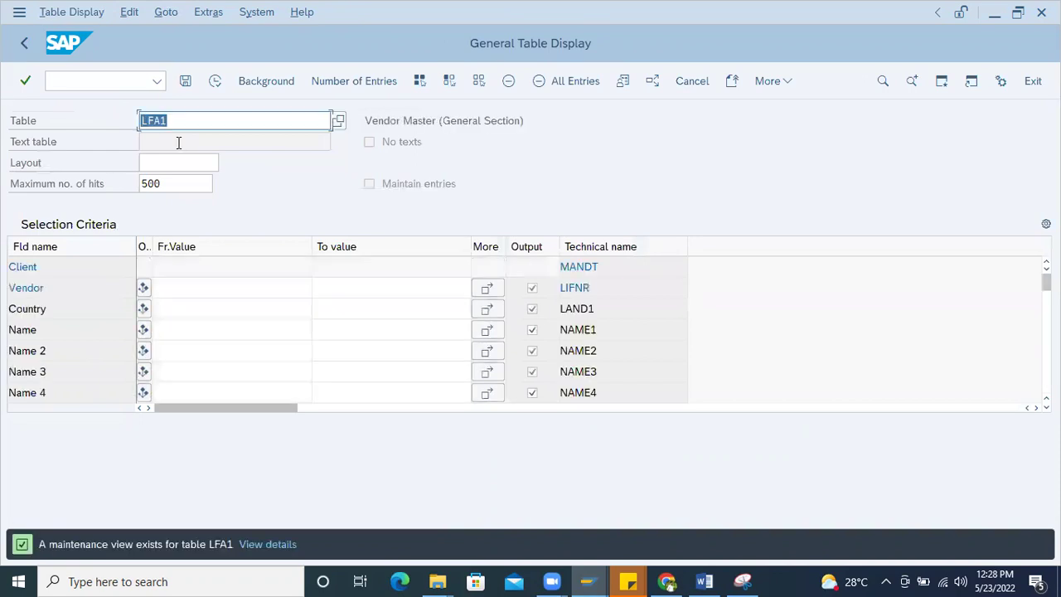
click(179, 287)
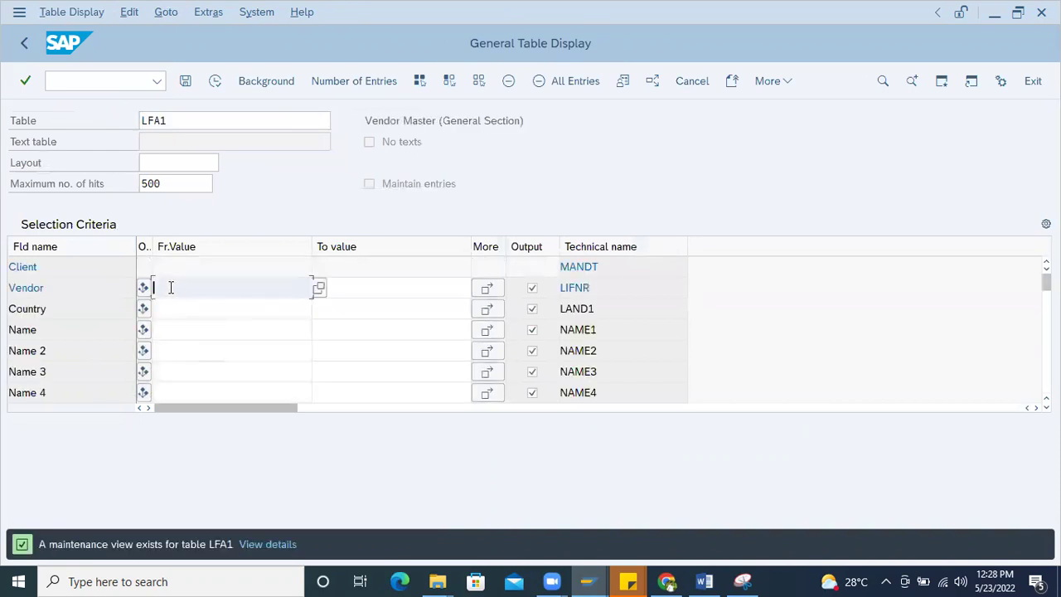
text(1)
key(BackSpace)
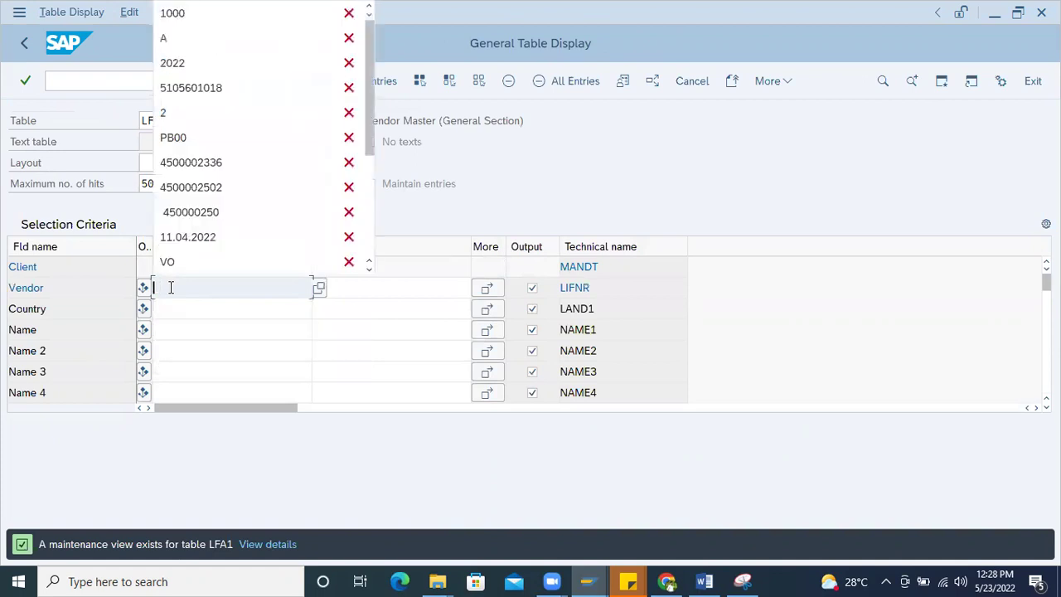
- In the Word notes, add a line after the number range entry and paste, then cut, YHN1
click(704, 581)
scroll(556, 373, down, 2)
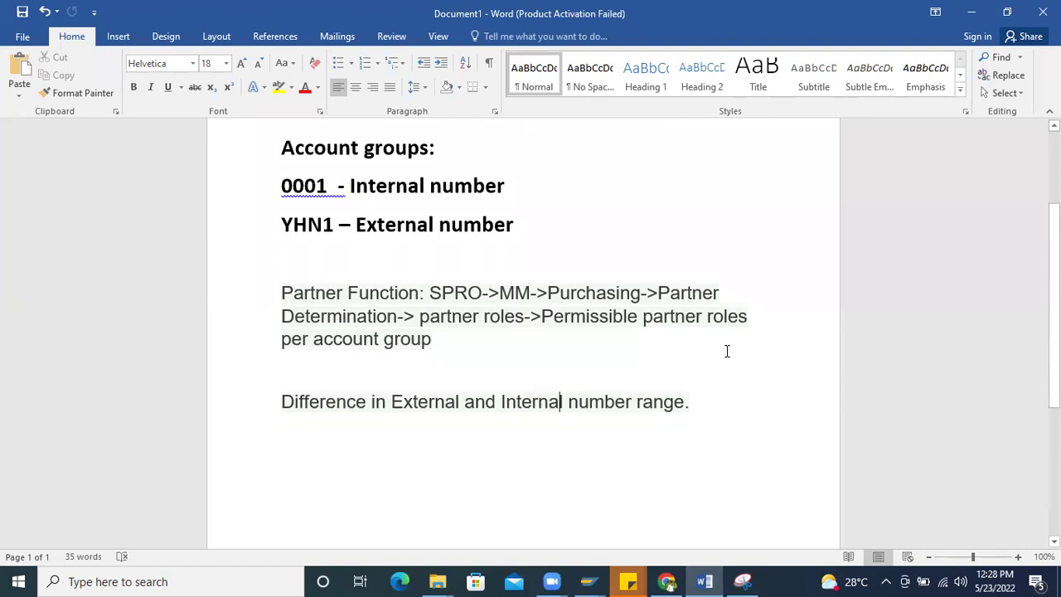
click(743, 403)
key(Return)
key(Return)
text(YHN1)
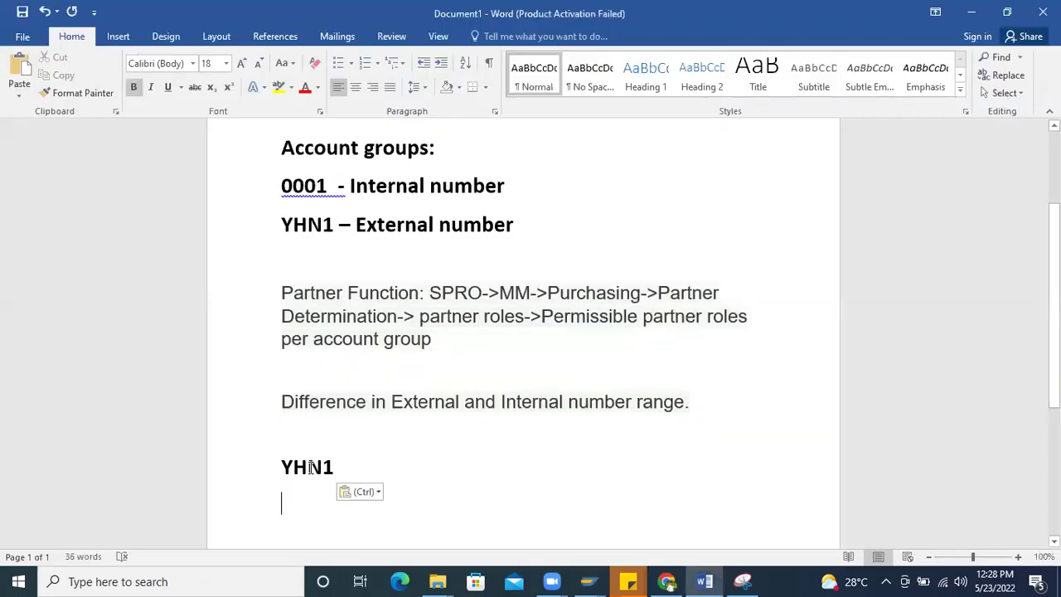
double_click(309, 467)
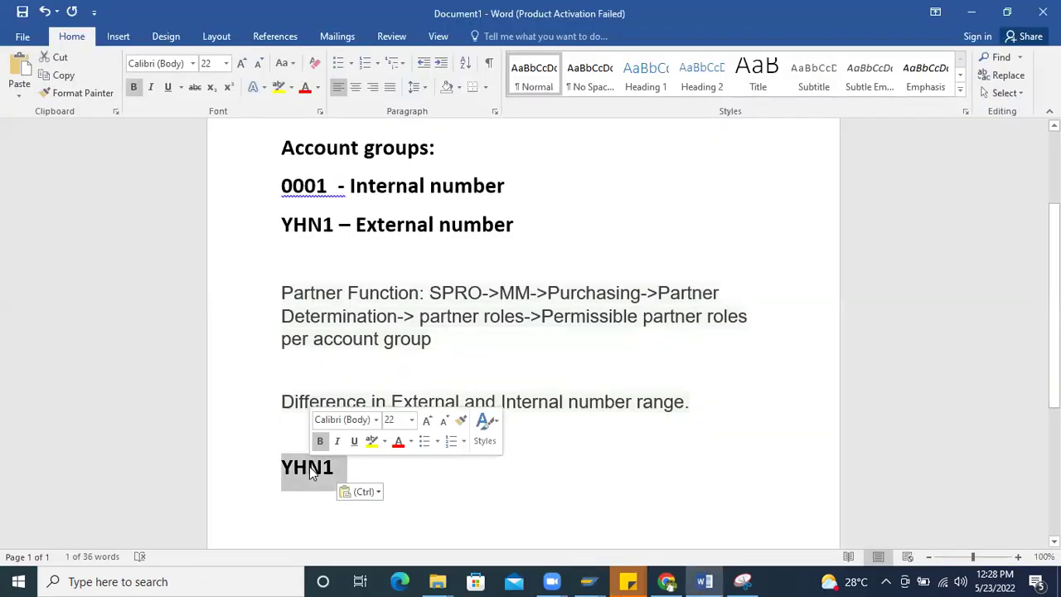
key(ctrl+x)
key(alt+Tab)
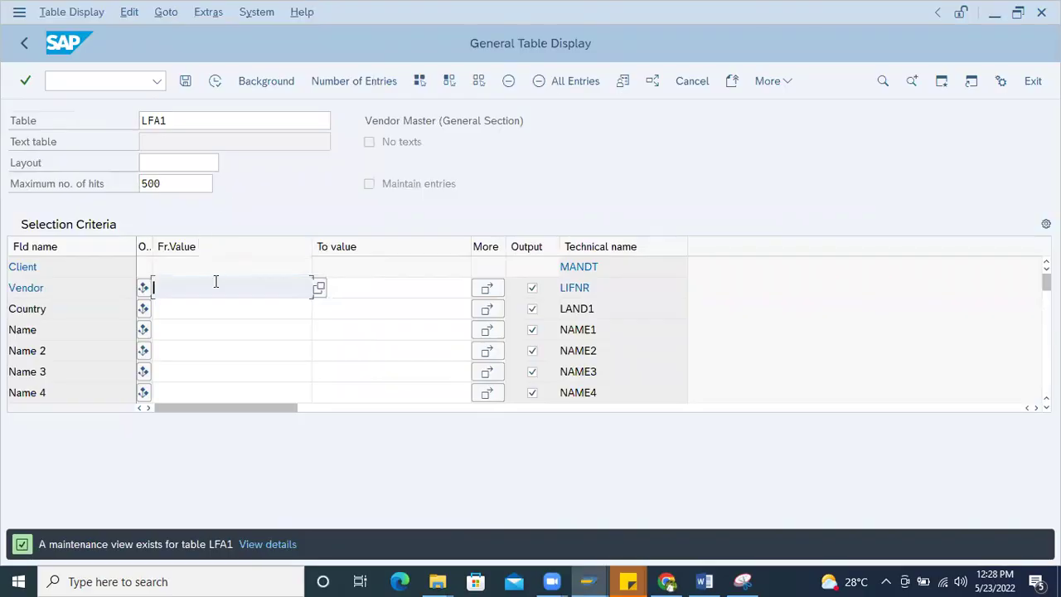
- Filter LFA1 on vendor 1723, execute, and widen the Vendor and Country columns
text(1723)
double_click(215, 287)
click(215, 81)
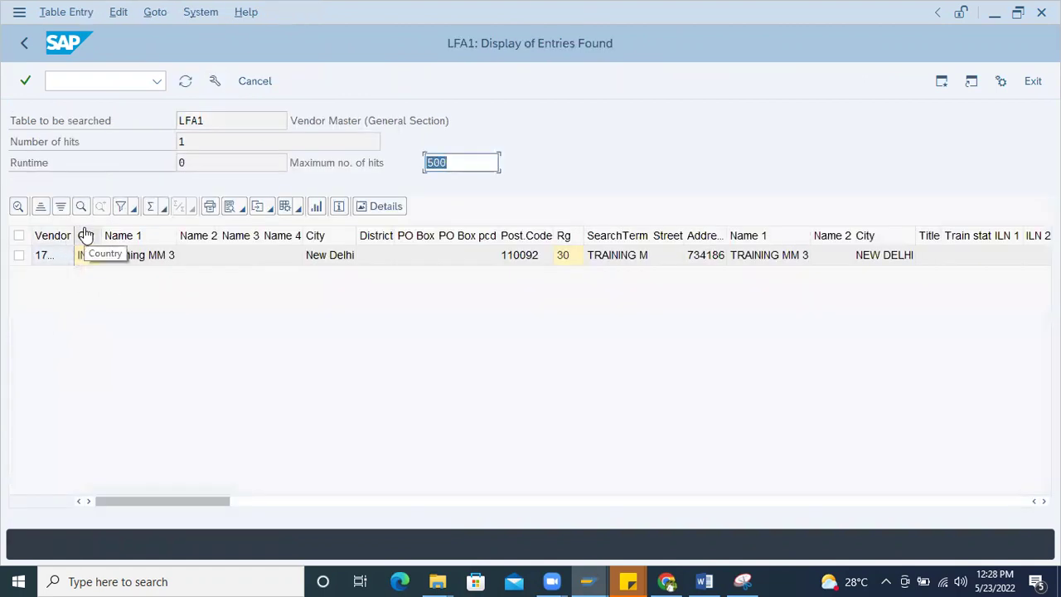
drag(79, 236, 181, 240)
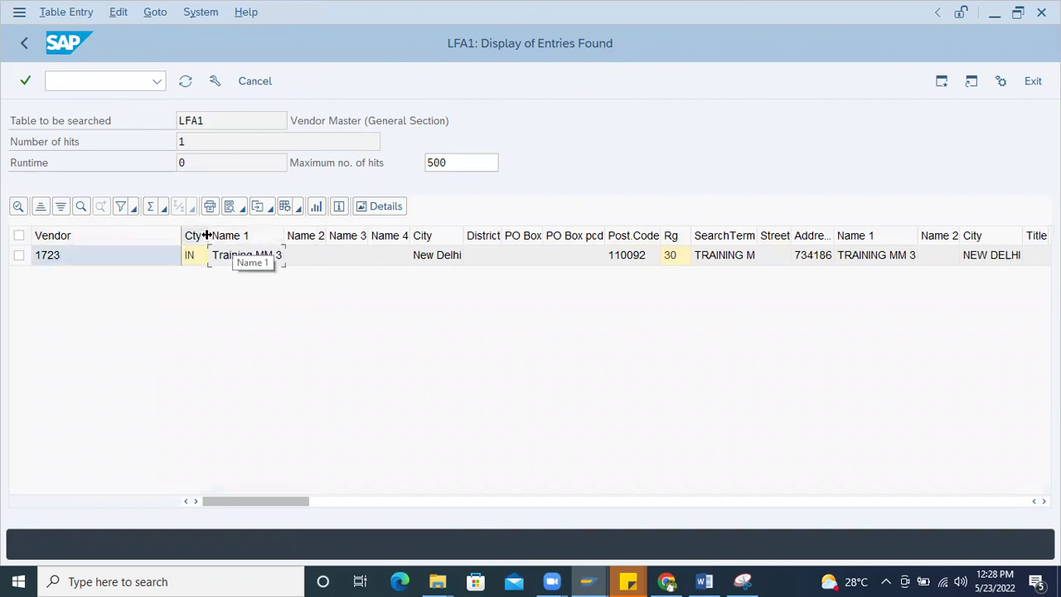
drag(208, 234, 240, 248)
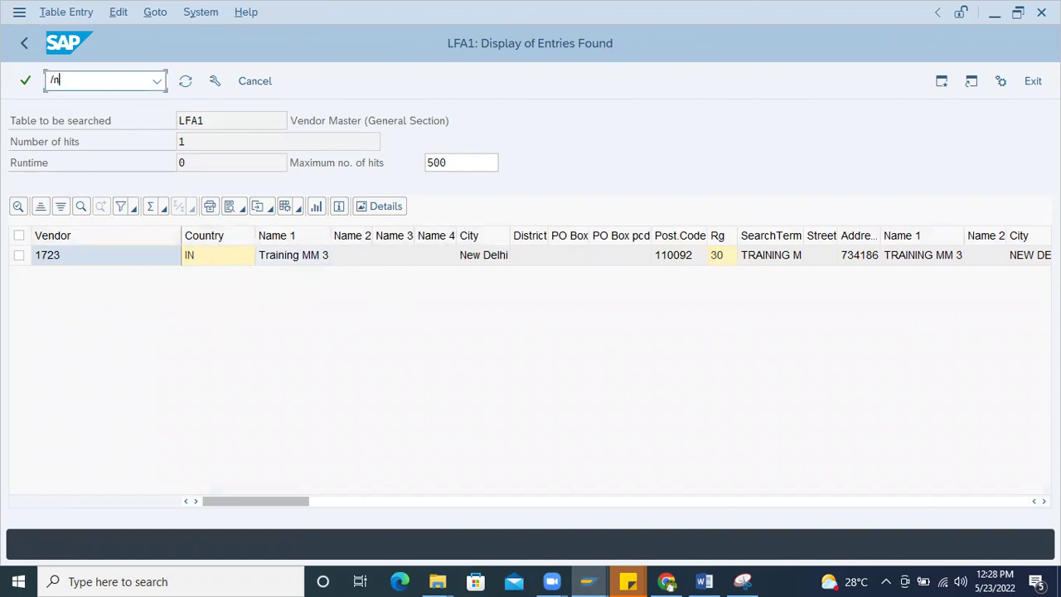
- Open SPRO and browse Materials Management > Purchasing > Vendor Master
text(spro)
key(Return)
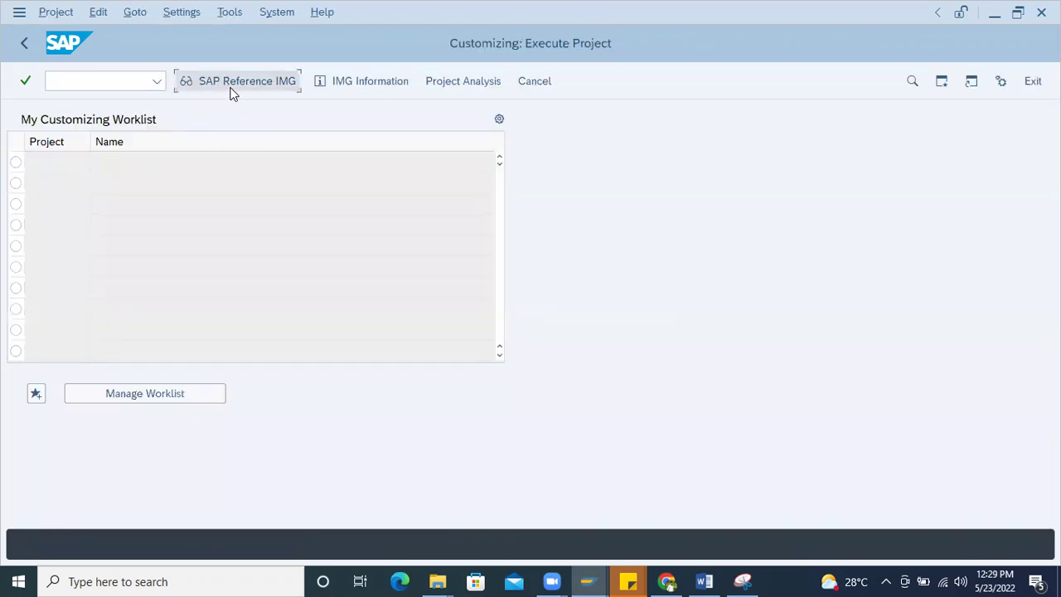
scroll(157, 352, down, 5)
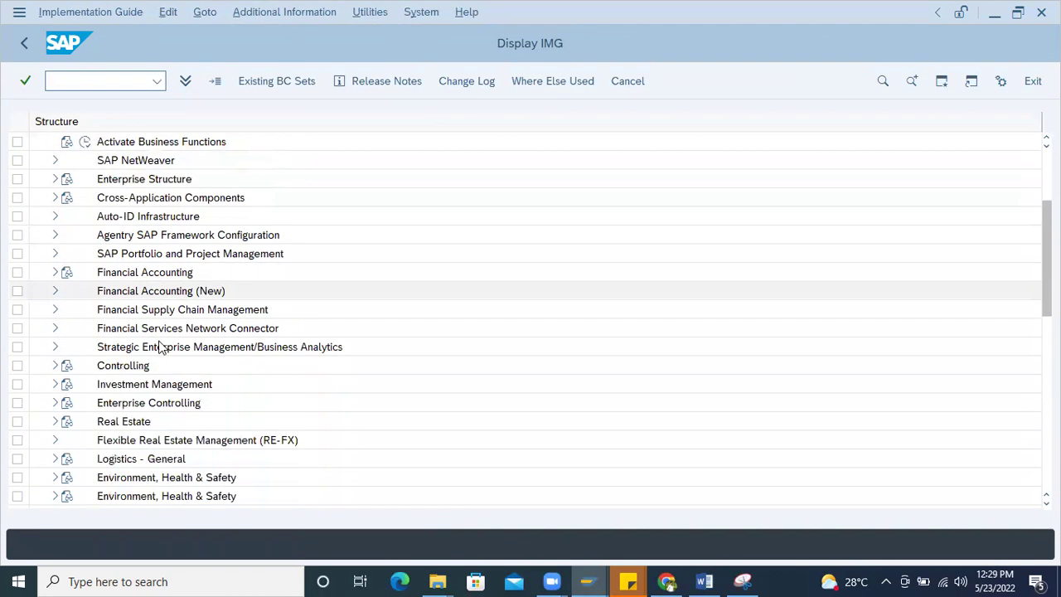
scroll(146, 373, down, 2)
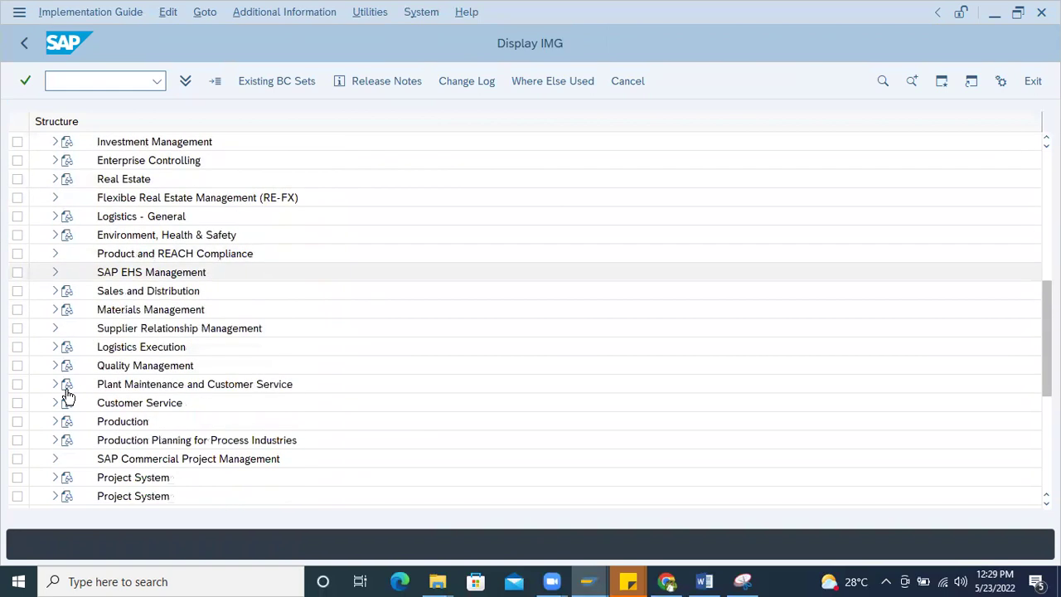
click(51, 310)
scroll(70, 356, down, 2)
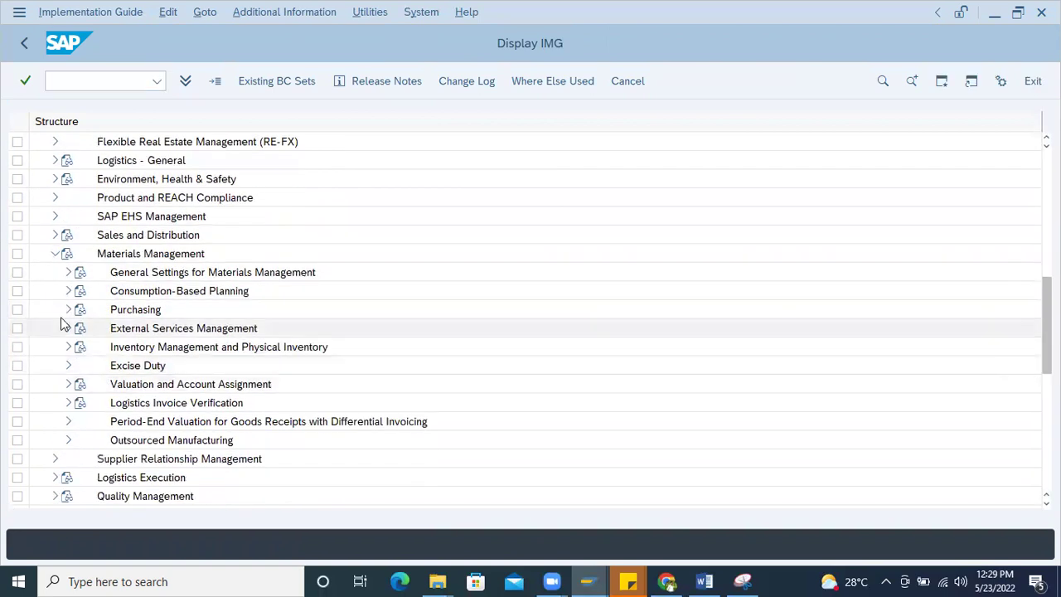
click(68, 309)
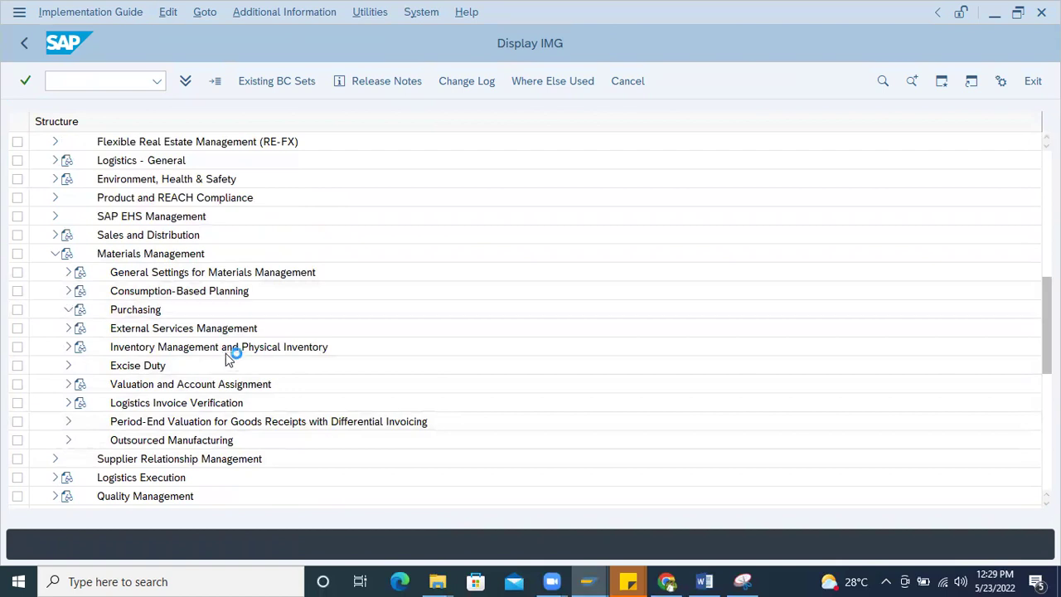
scroll(240, 384, down, 1)
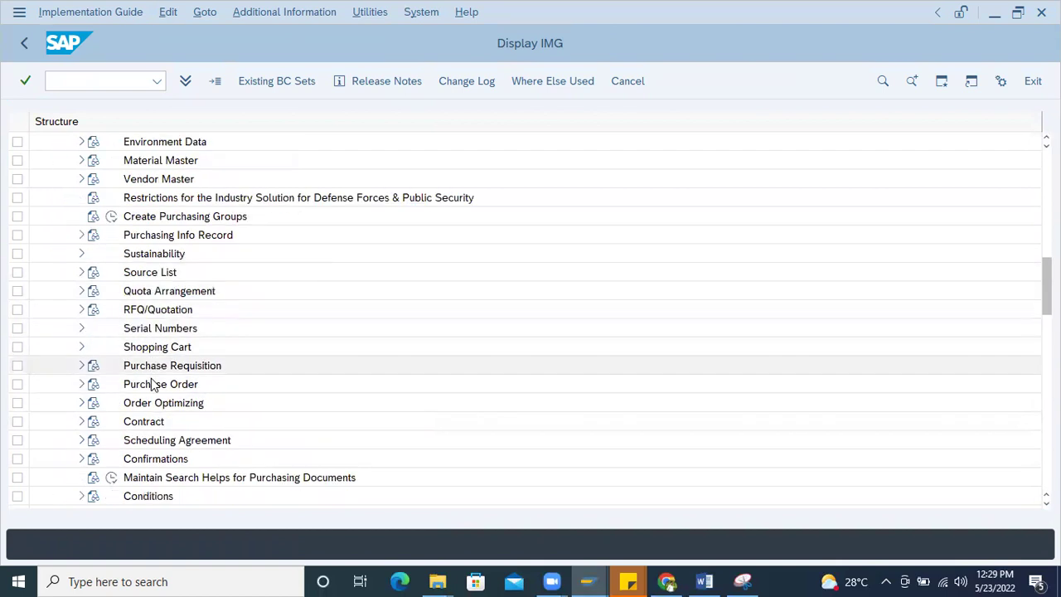
scroll(136, 290, up, 2)
click(81, 217)
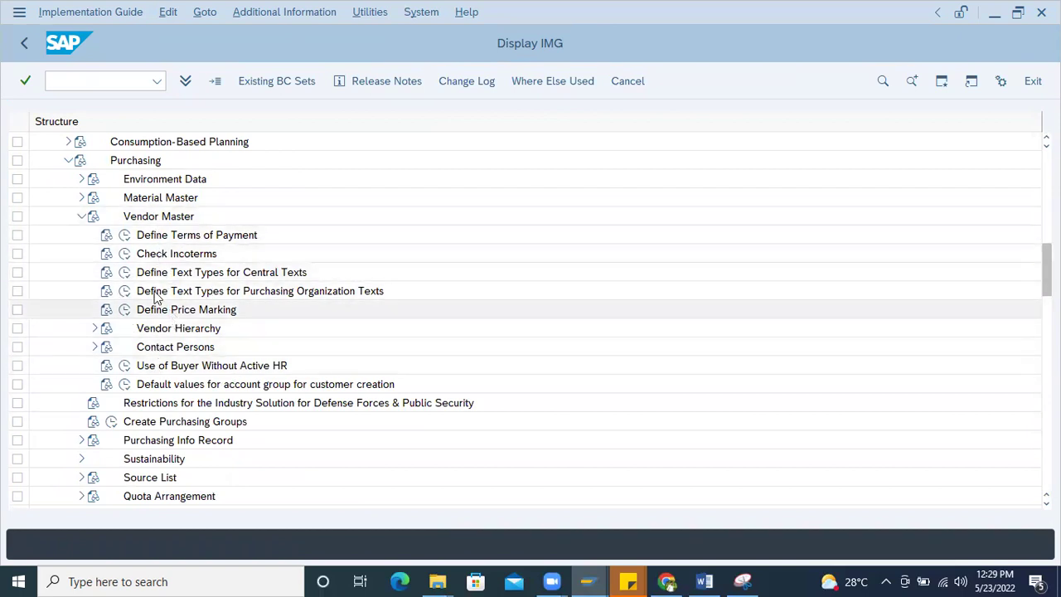
click(83, 216)
- Look through Version Management, then collapse the Purchasing and Materials Management branches
scroll(145, 381, down, 3)
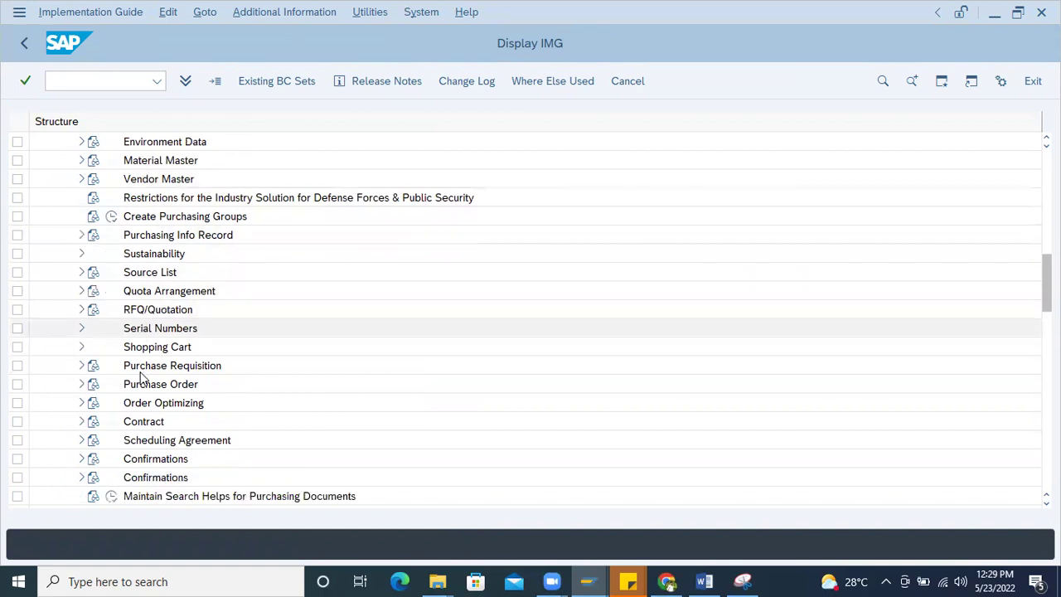
scroll(152, 402, down, 3)
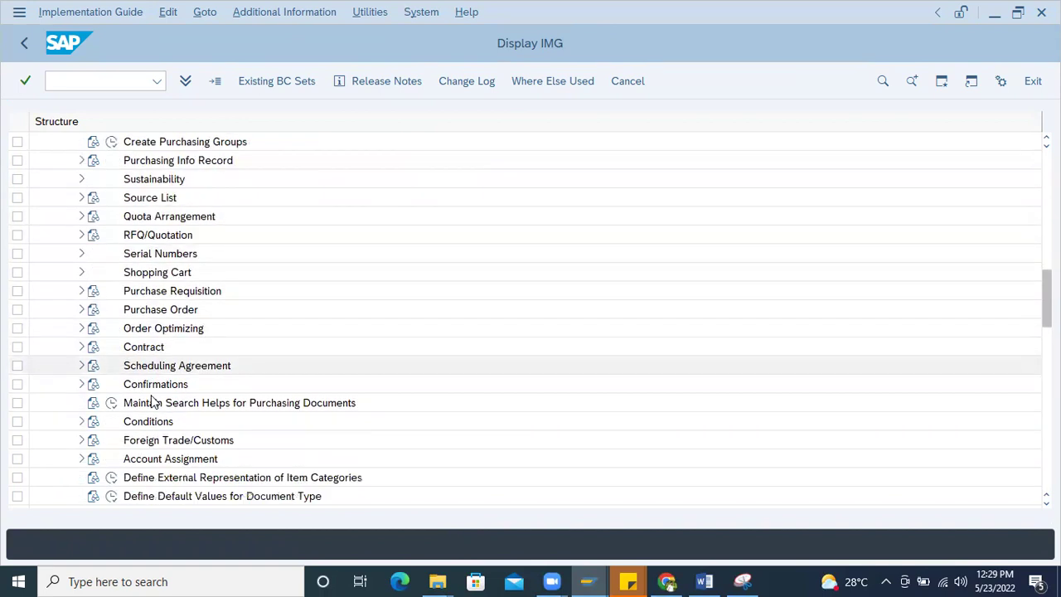
scroll(158, 434, down, 2)
scroll(157, 436, down, 4)
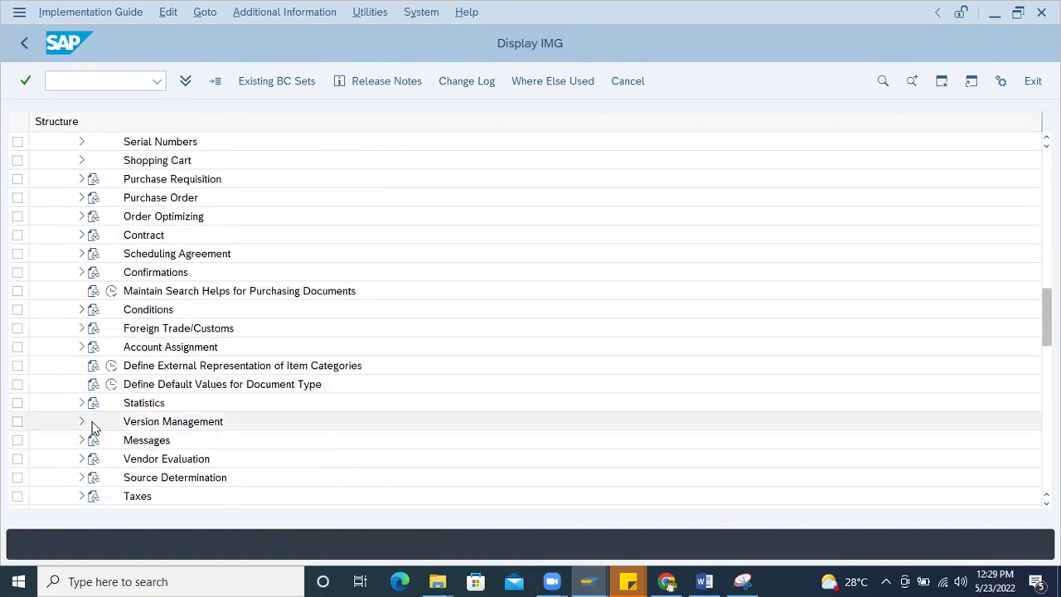
click(83, 422)
scroll(166, 407, down, 2)
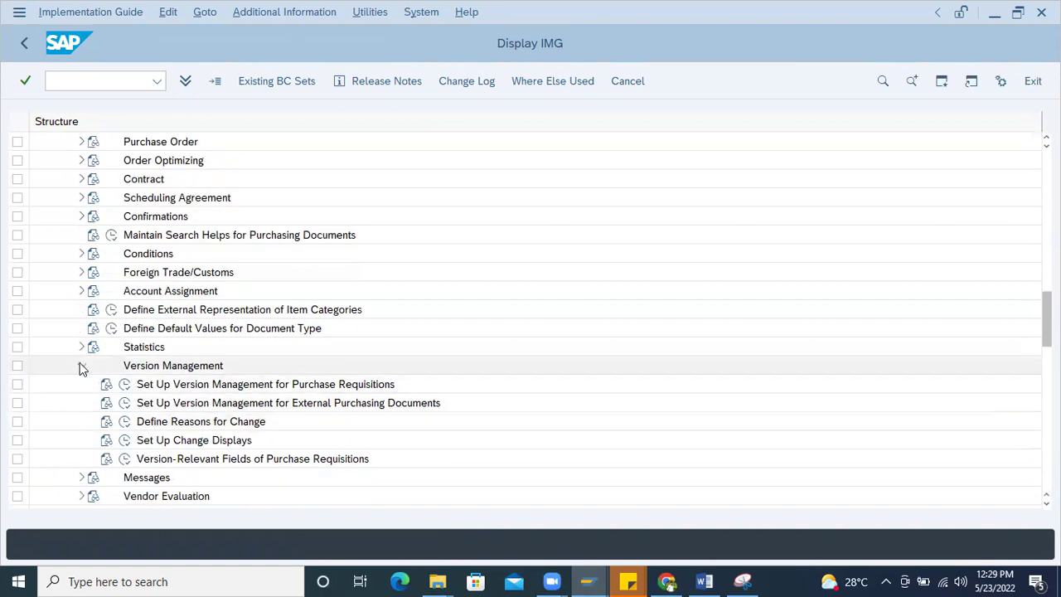
click(81, 366)
scroll(148, 441, down, 1)
scroll(150, 443, down, 8)
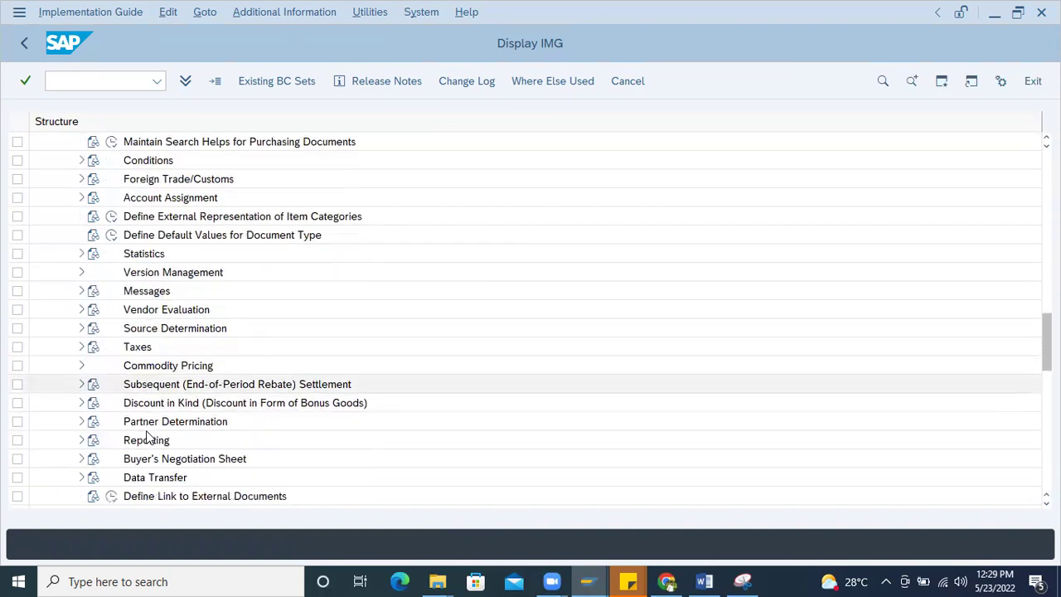
scroll(147, 434, down, 6)
scroll(149, 431, up, 9)
scroll(152, 426, up, 6)
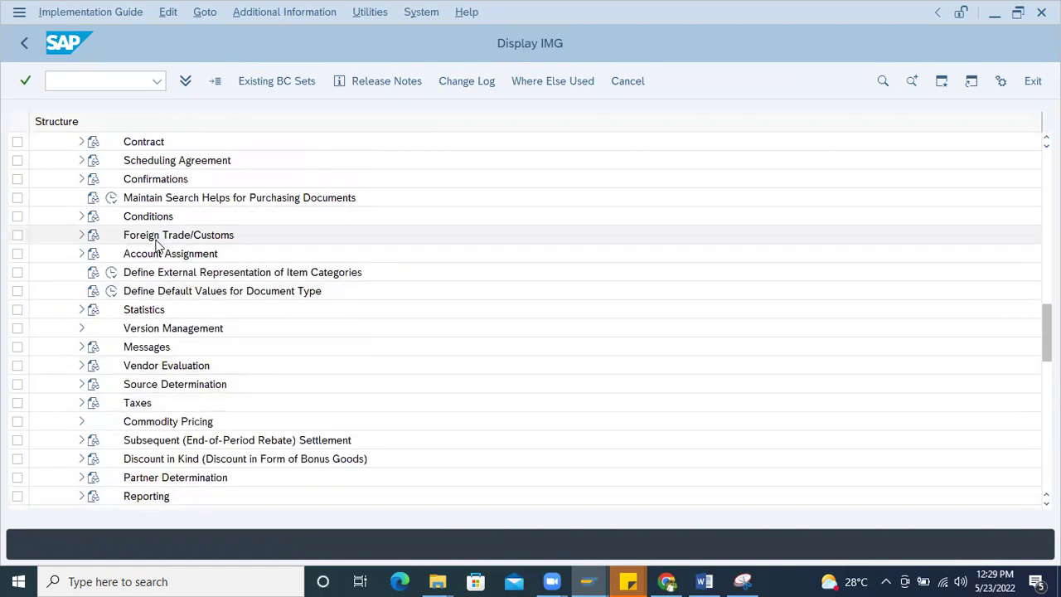
scroll(153, 222, up, 10)
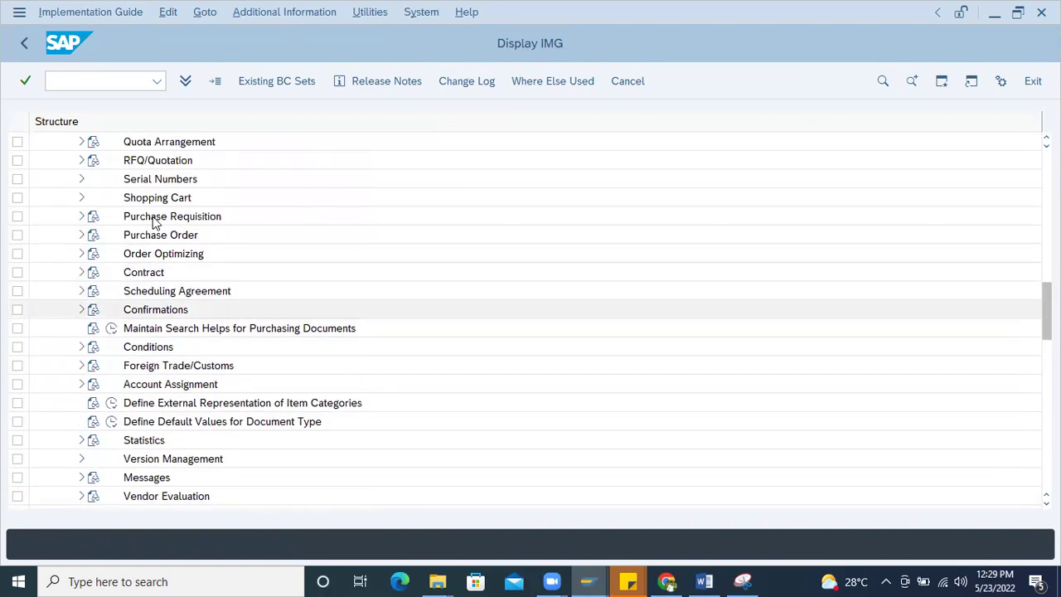
scroll(152, 222, up, 5)
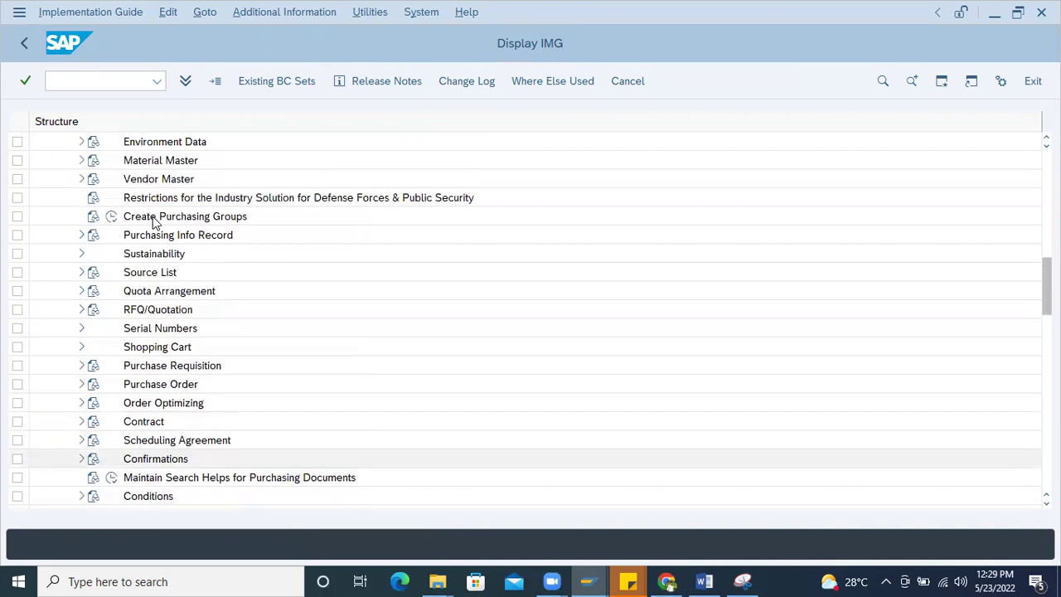
click(69, 160)
scroll(136, 247, up, 3)
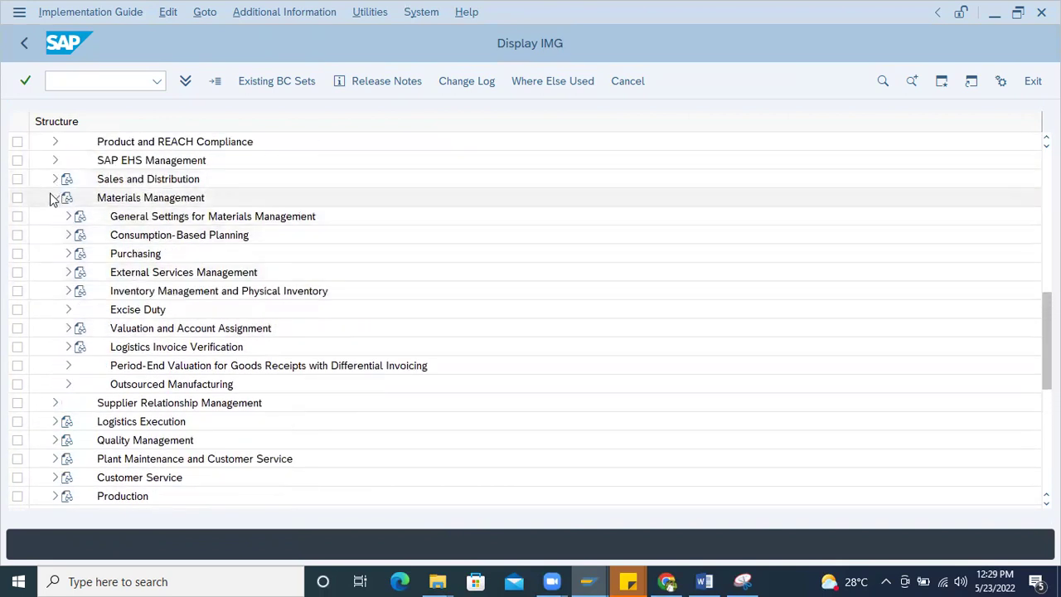
click(53, 198)
scroll(100, 235, up, 6)
- Go to Logistics - General > Business Partner > Vendors > Control and run Define Number Ranges for Vendor Master Records
click(55, 216)
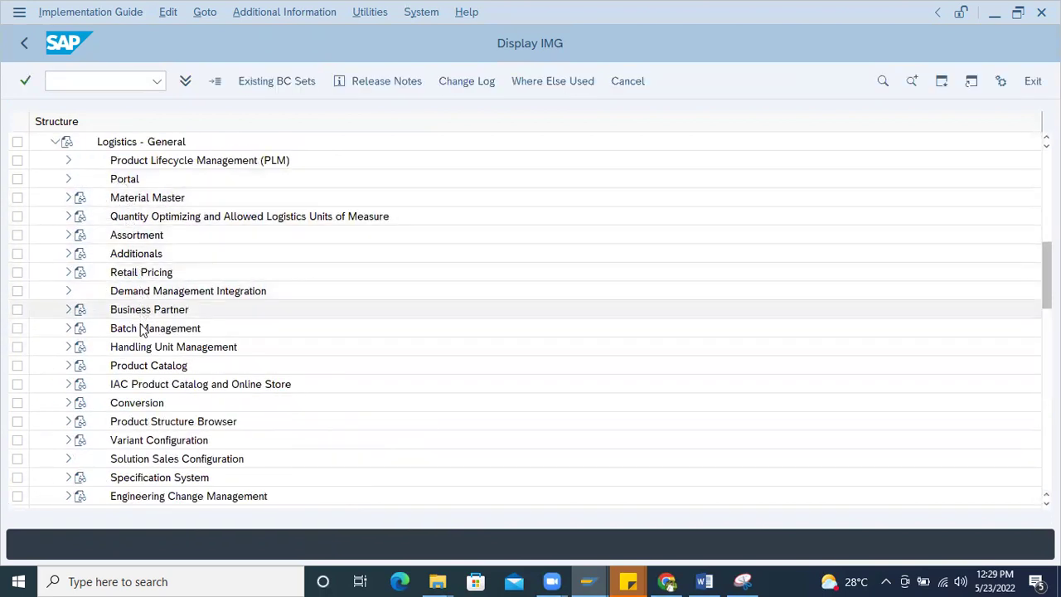
click(69, 310)
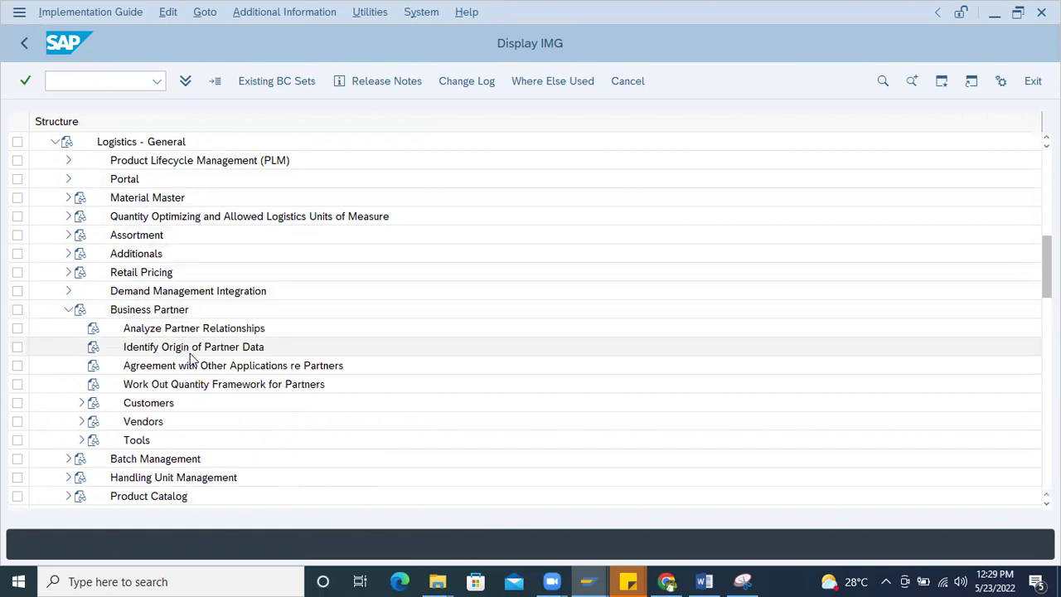
click(82, 403)
scroll(252, 369, down, 1)
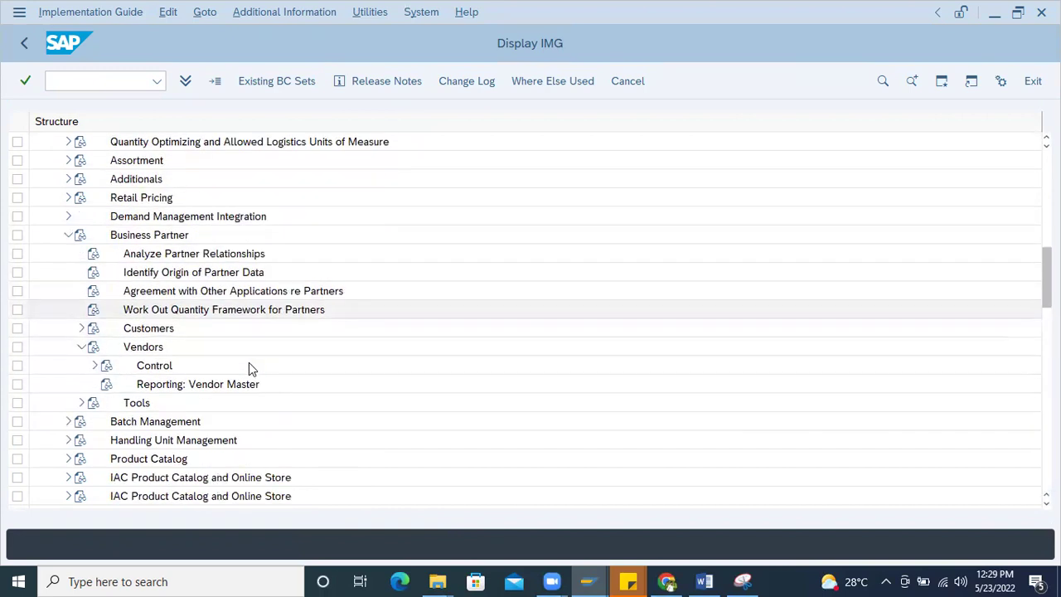
click(95, 366)
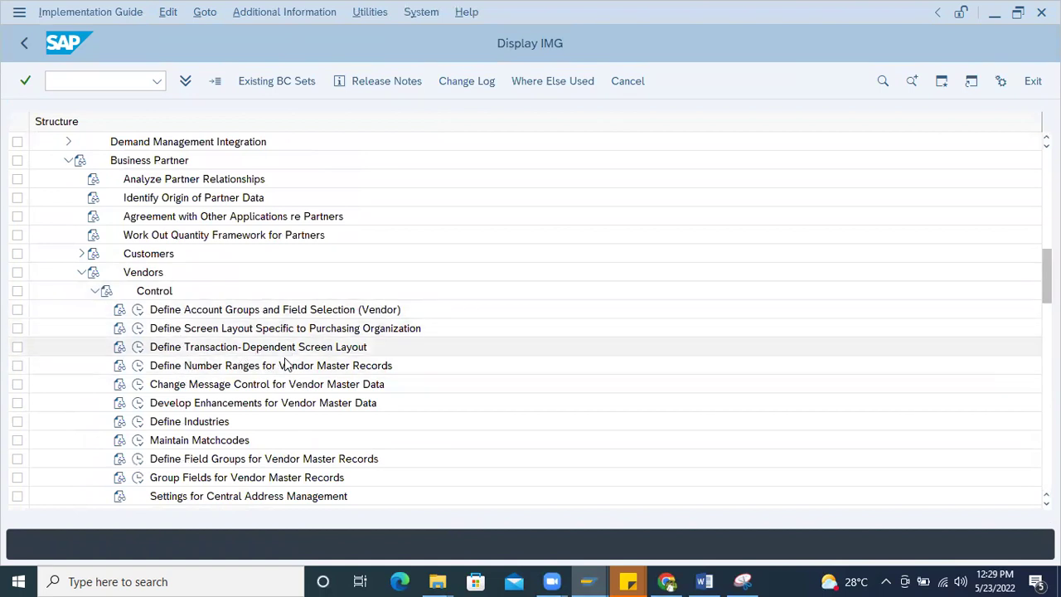
click(138, 366)
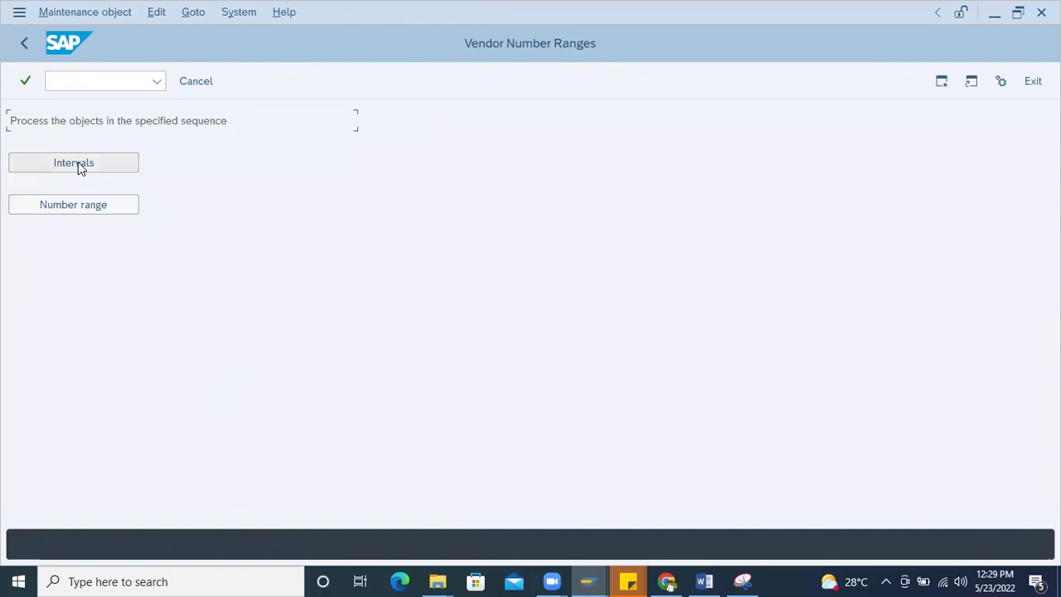
click(97, 208)
click(322, 430)
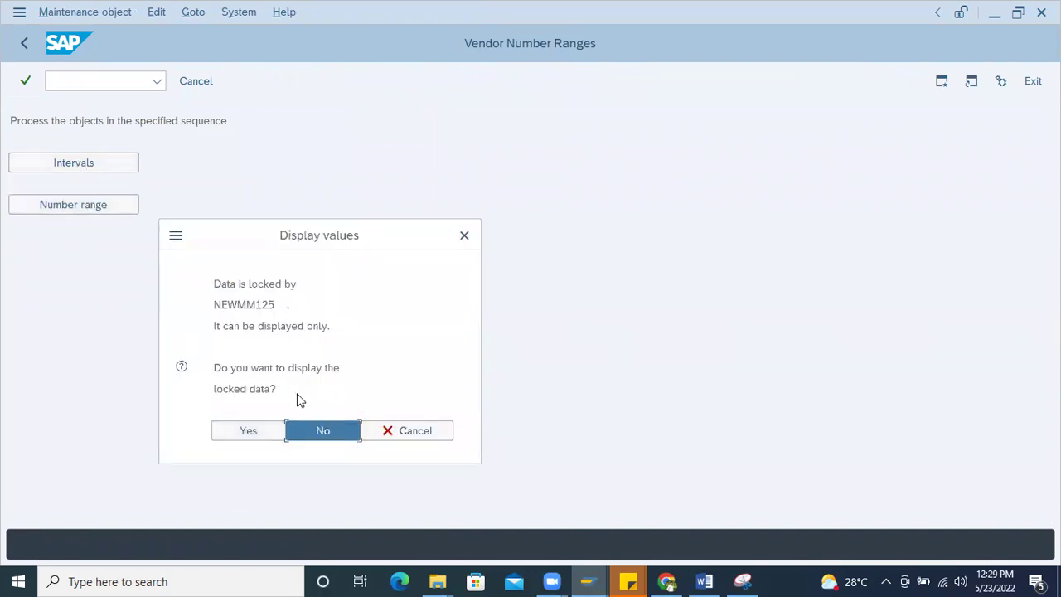
click(91, 166)
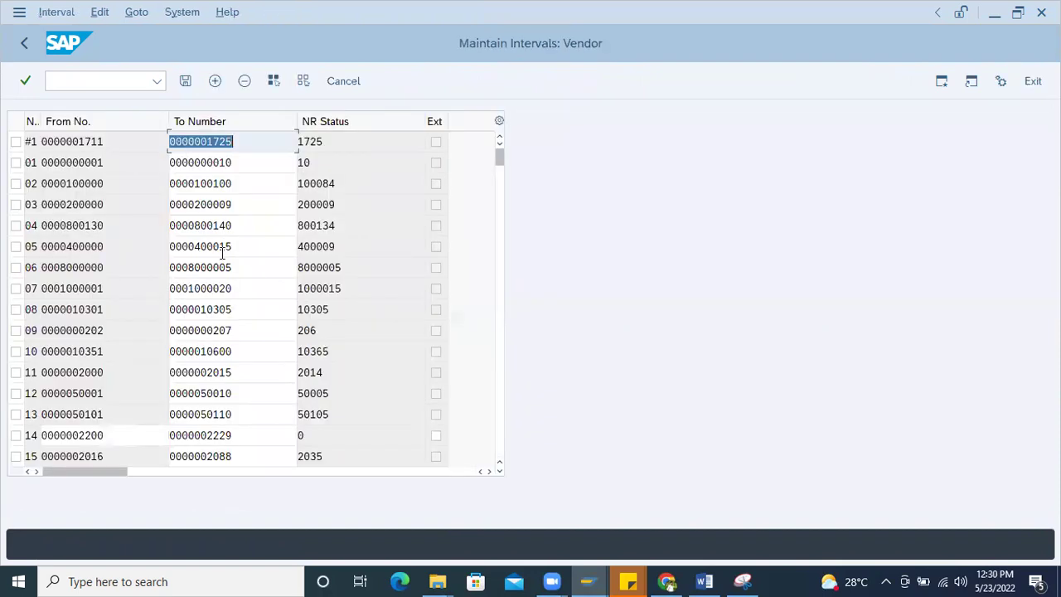
click(281, 149)
click(333, 141)
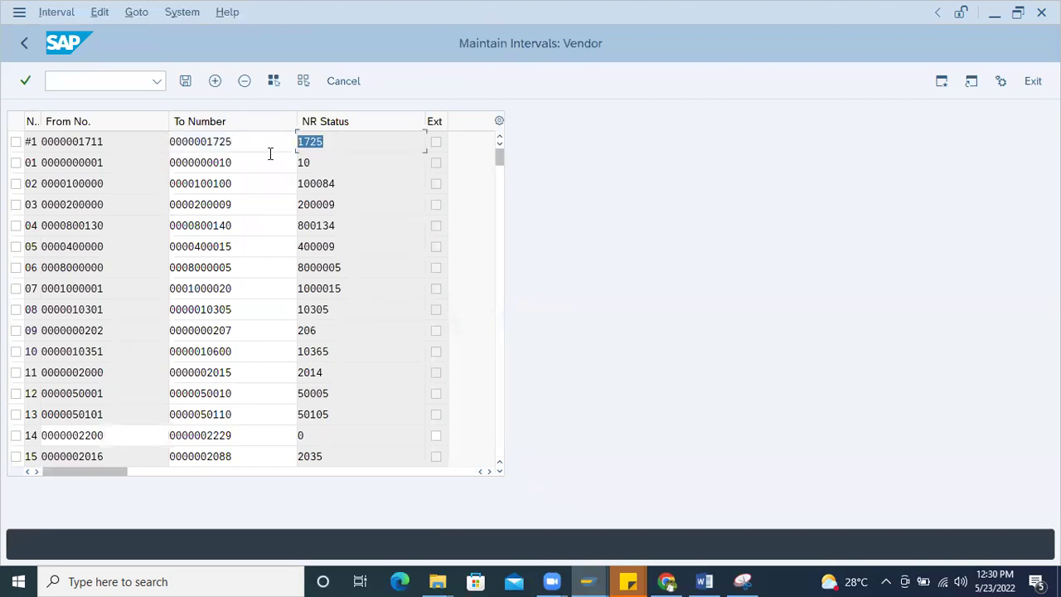
drag(40, 116, 77, 124)
click(40, 139)
double_click(40, 141)
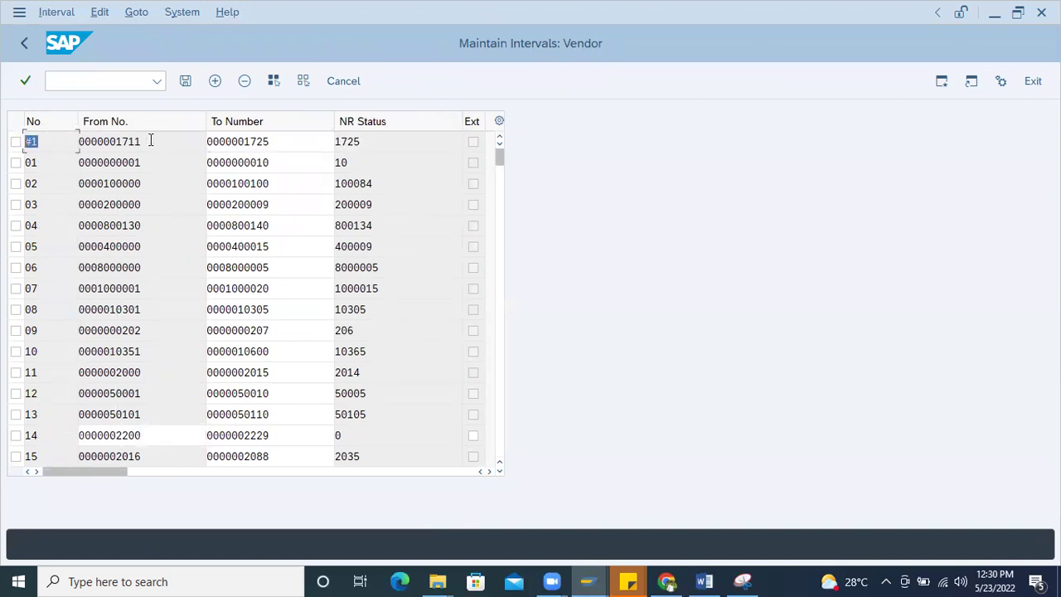
click(104, 144)
click(281, 143)
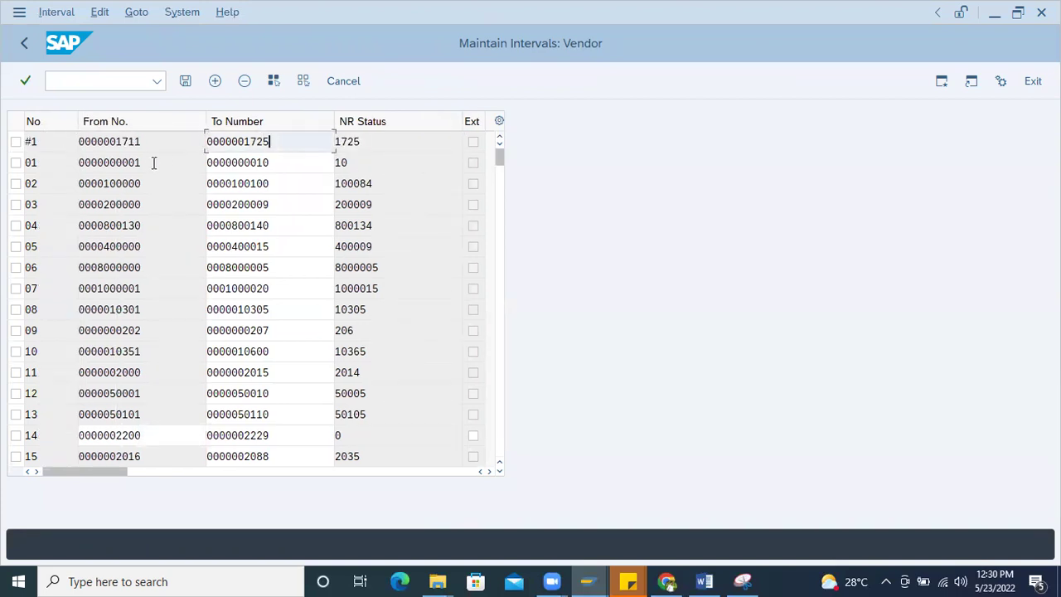
click(370, 139)
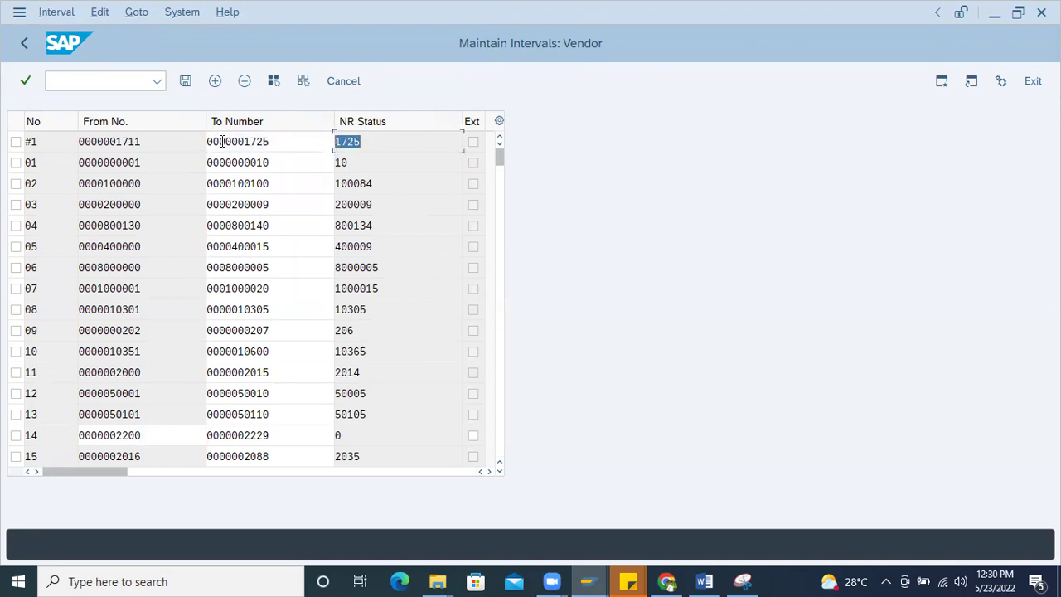
click(378, 141)
click(85, 146)
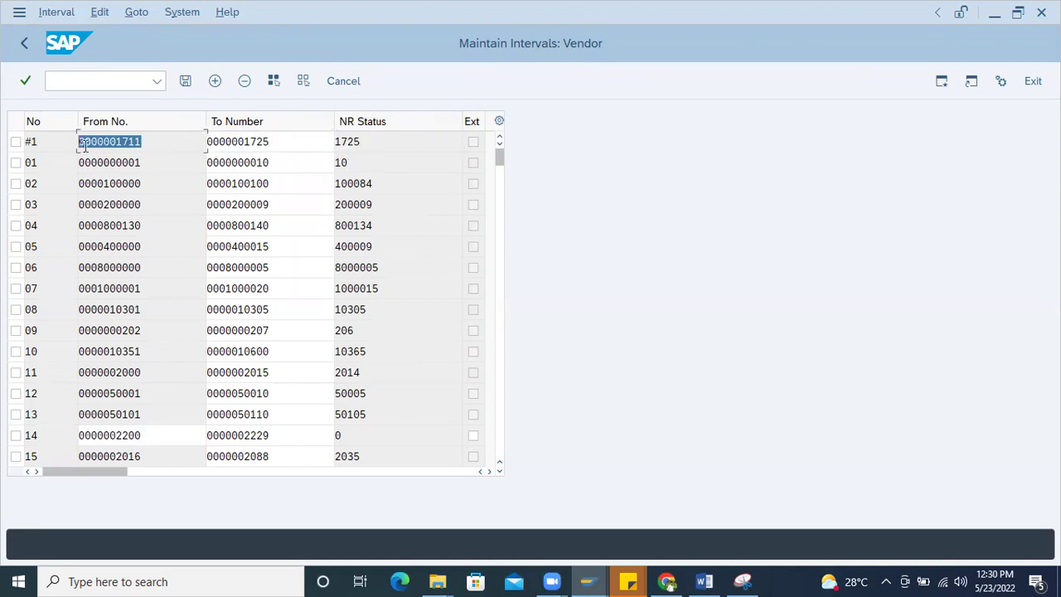
click(299, 143)
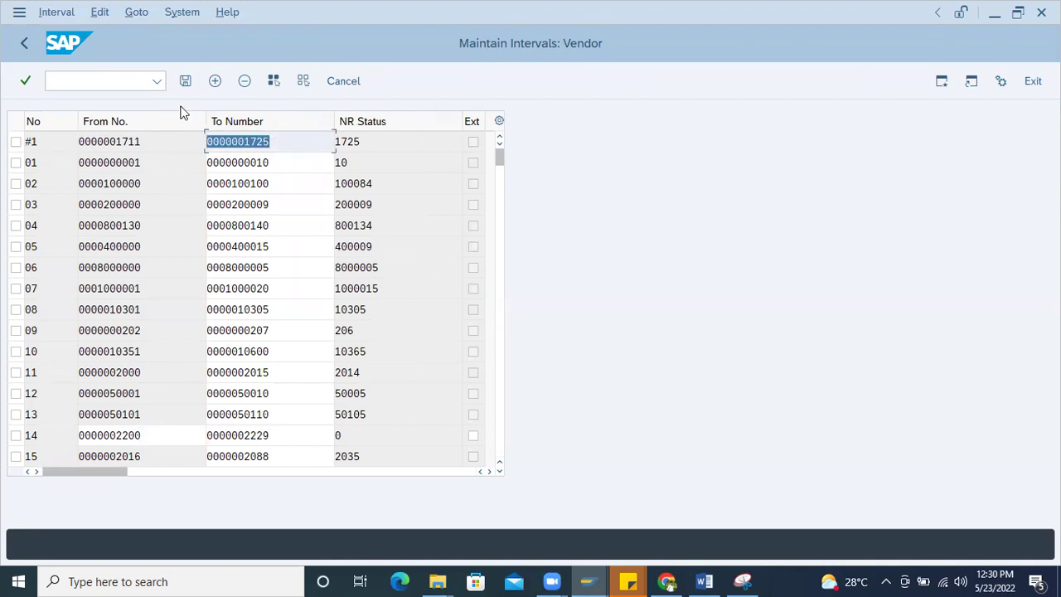
click(40, 140)
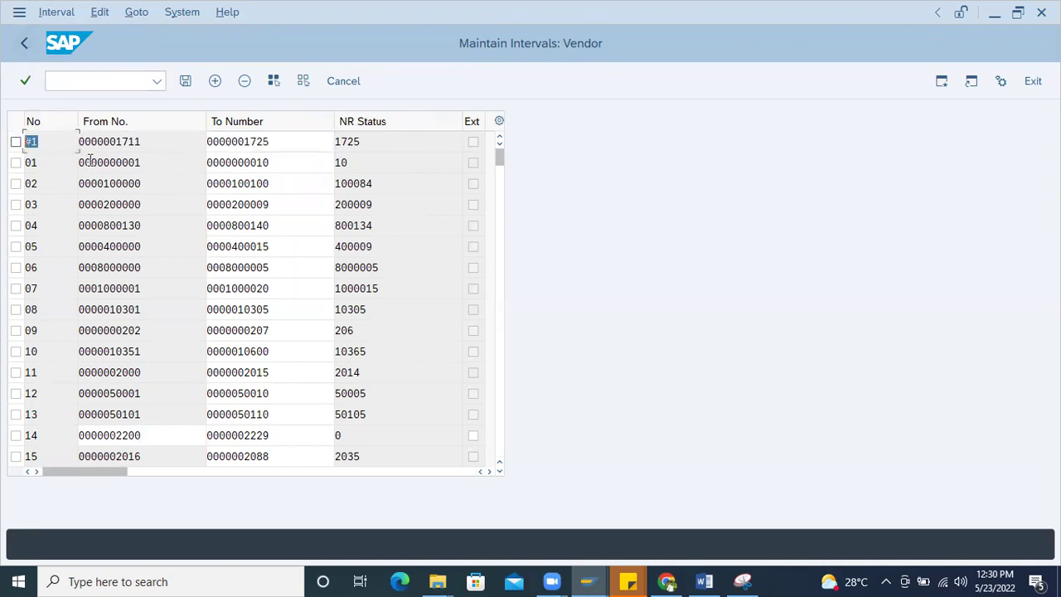
click(43, 187)
click(385, 186)
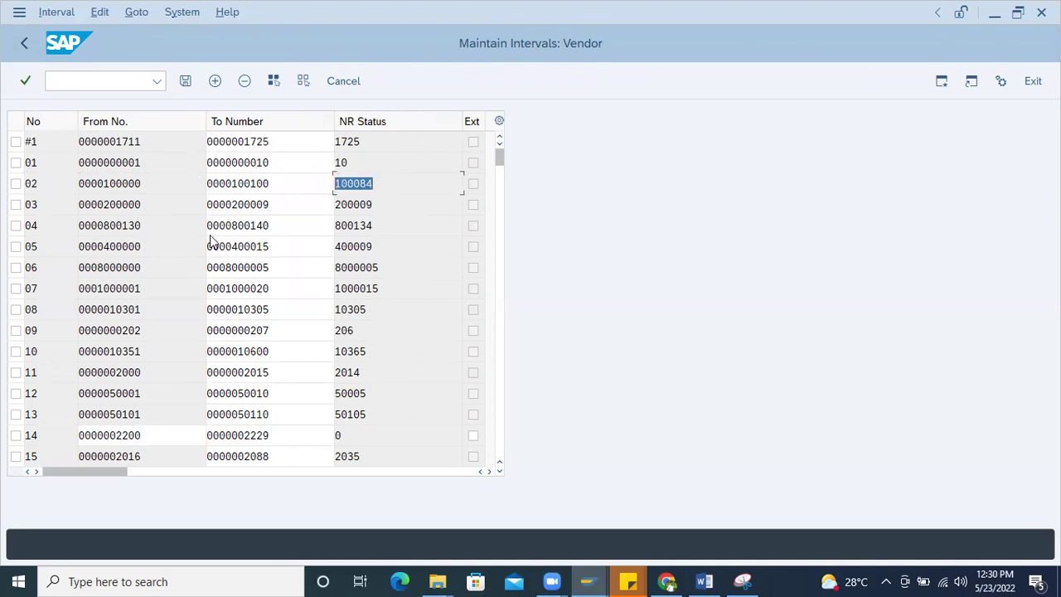
click(293, 249)
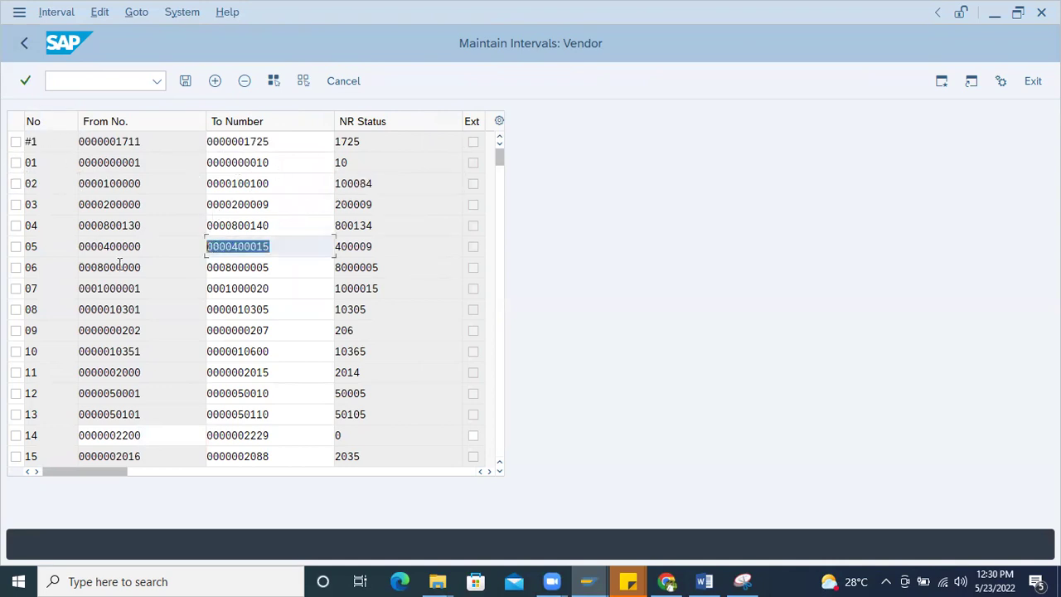
scroll(274, 353, down, 2)
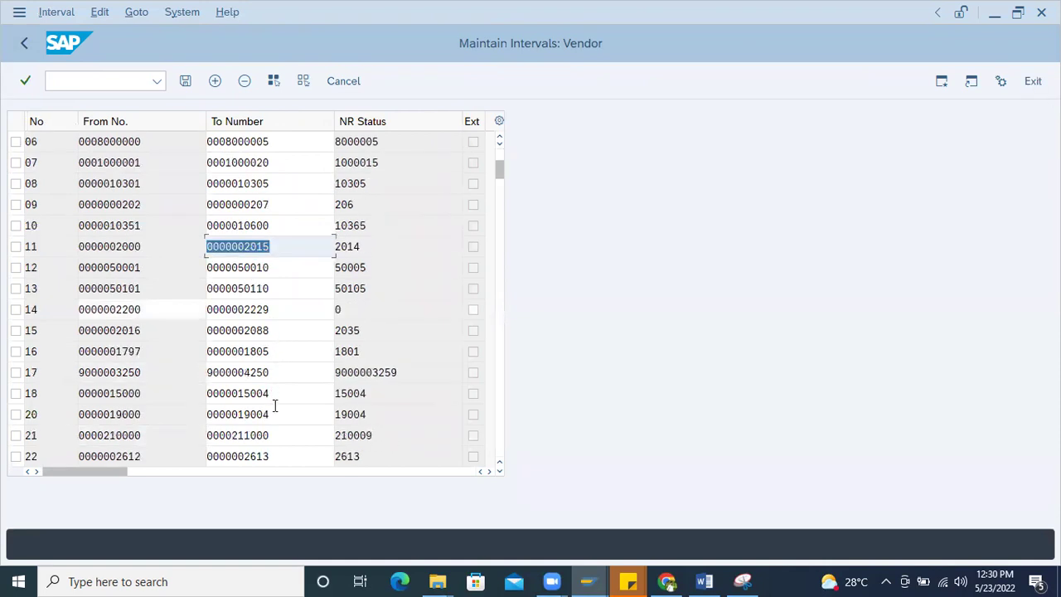
click(278, 374)
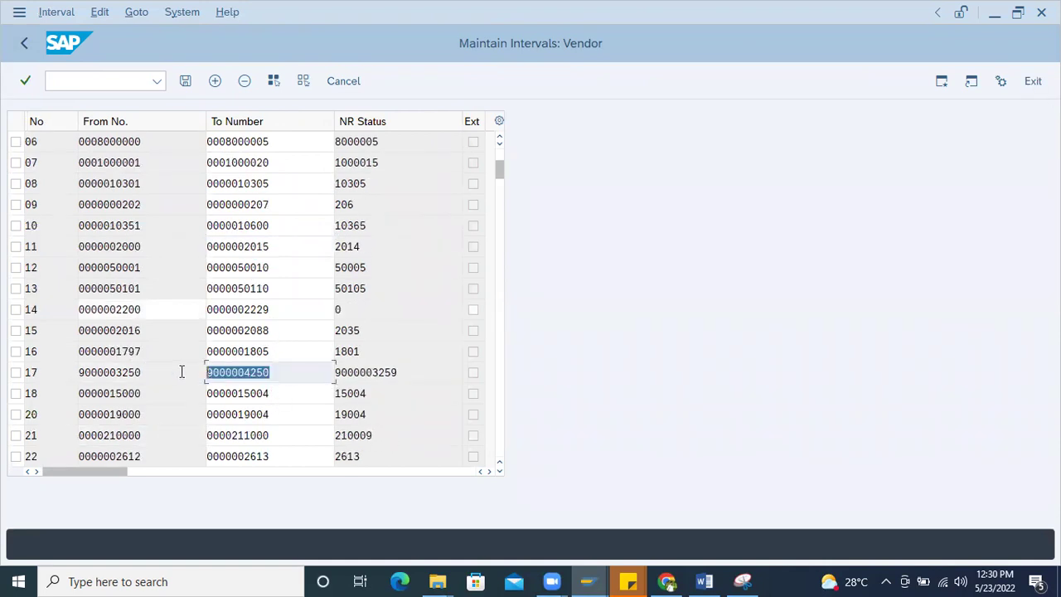
click(150, 374)
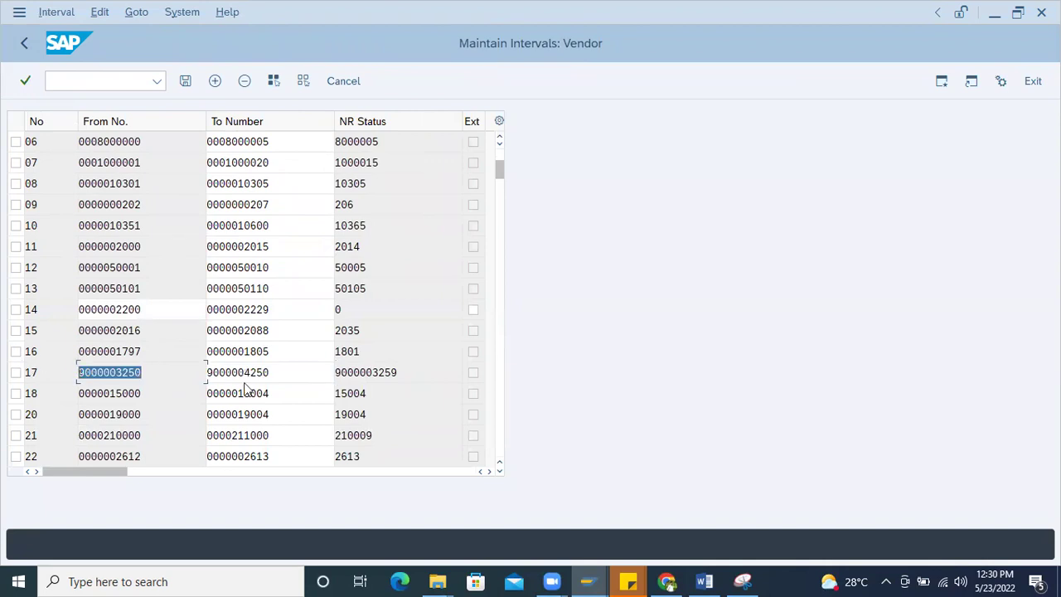
click(402, 373)
click(33, 373)
key(Home)
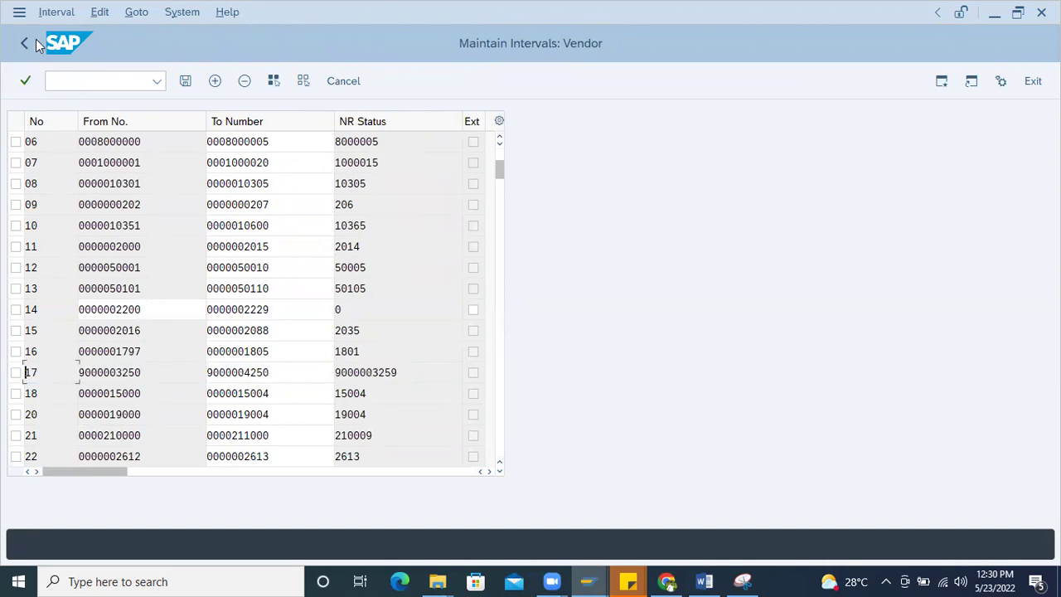
key(F3)
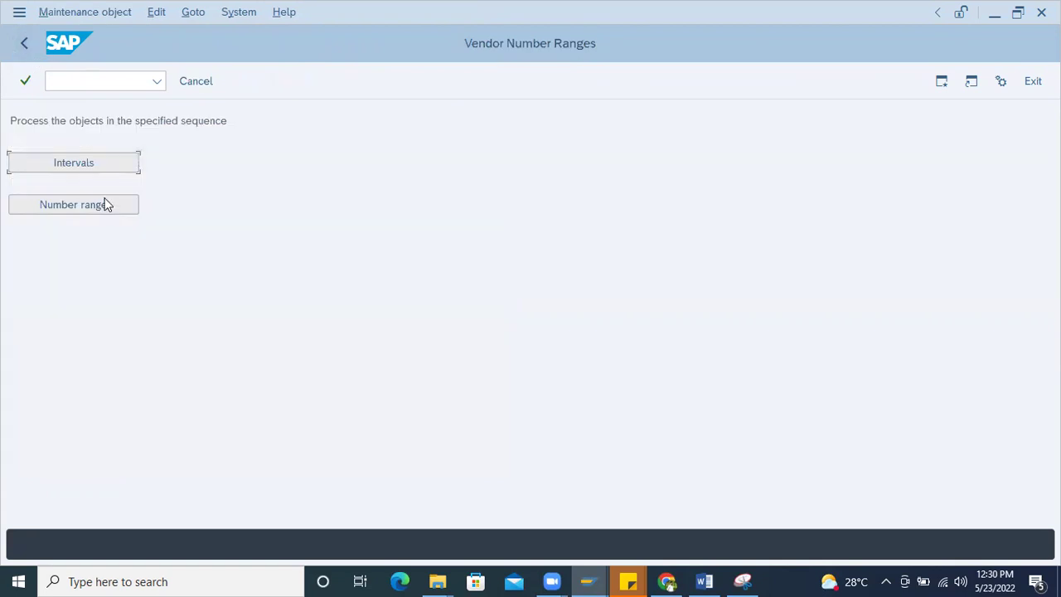
- Look up account group 0001 in the vendor account groups settings
click(28, 44)
click(138, 310)
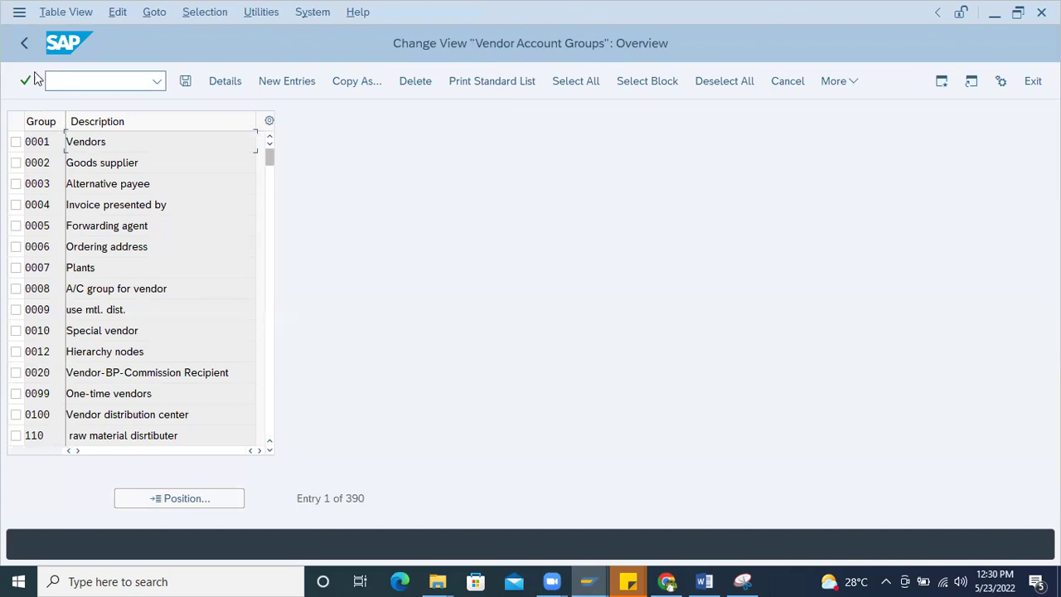
click(177, 499)
text(0001)
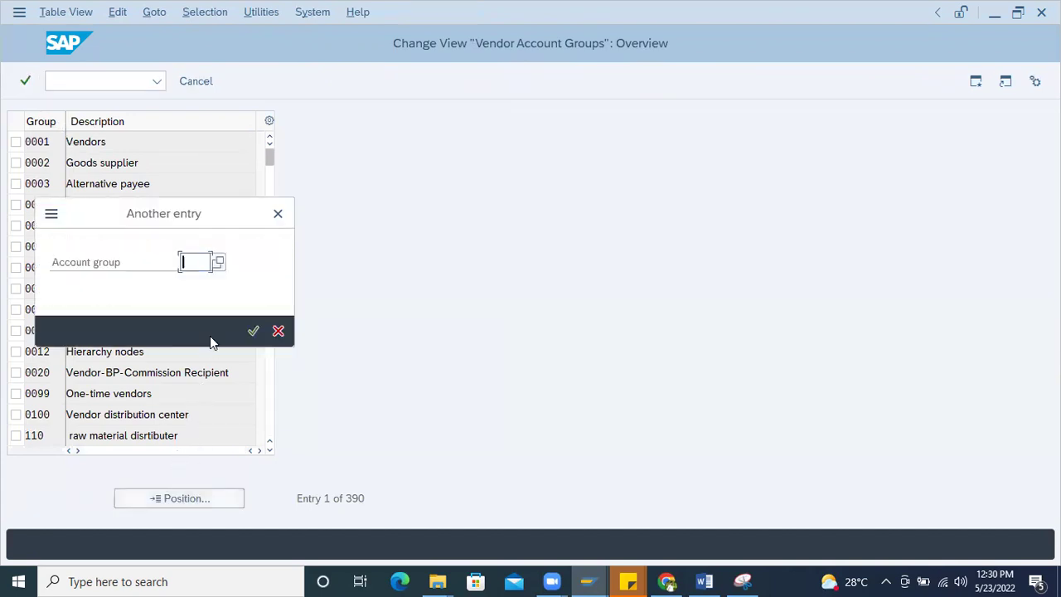
key(Return)
key(Return)
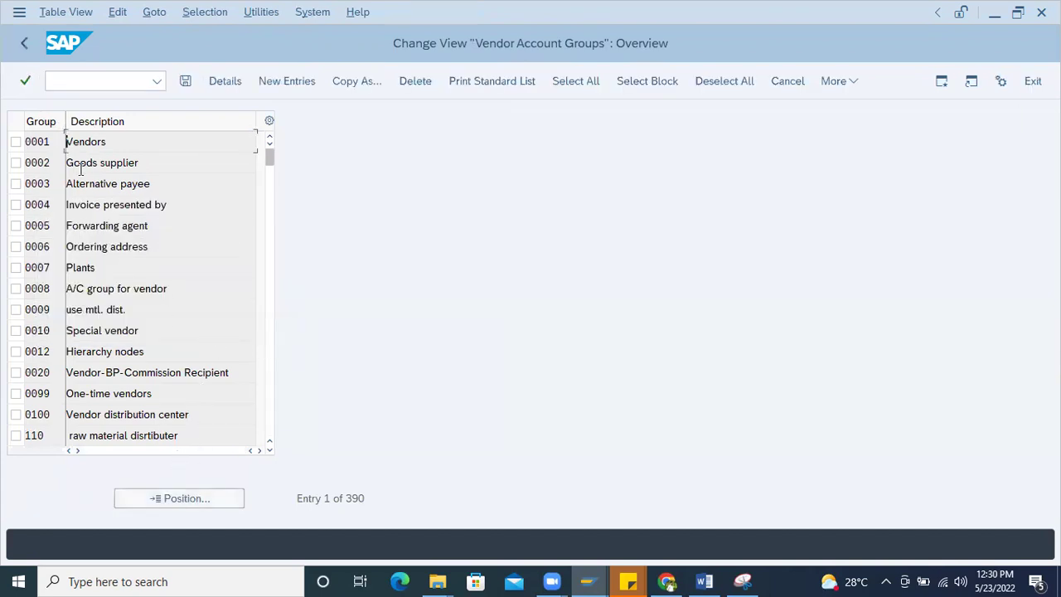
- Open the vendor number ranges and their account group assignments
click(24, 43)
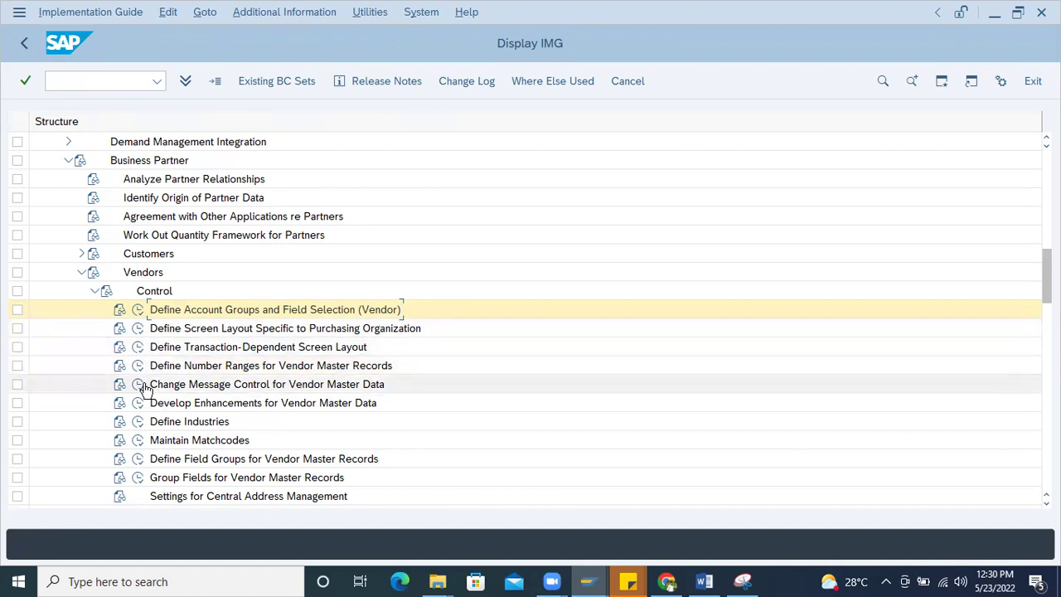
scroll(157, 415, down, 1)
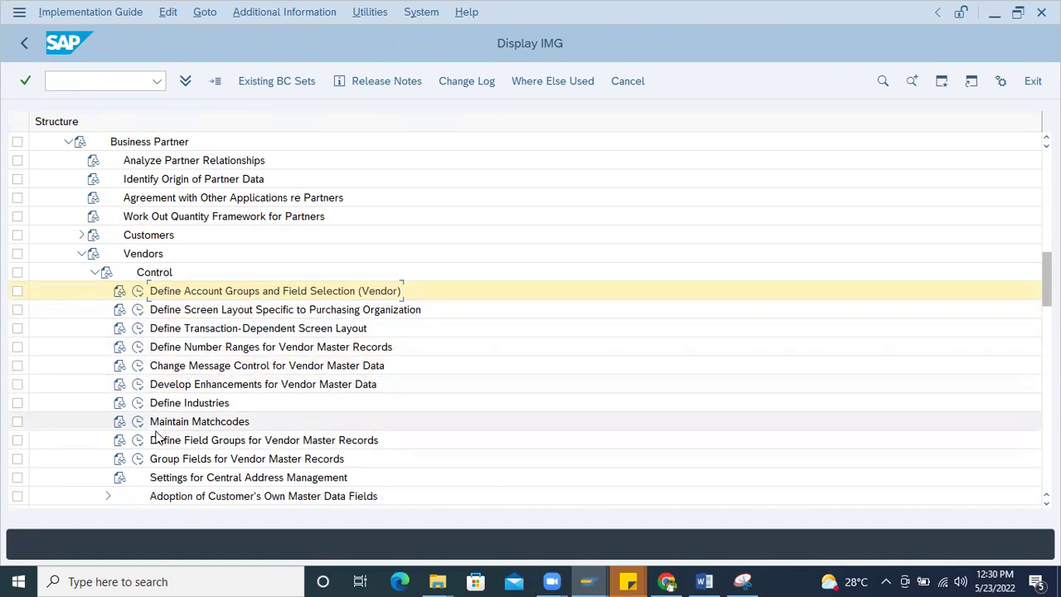
scroll(158, 436, up, 1)
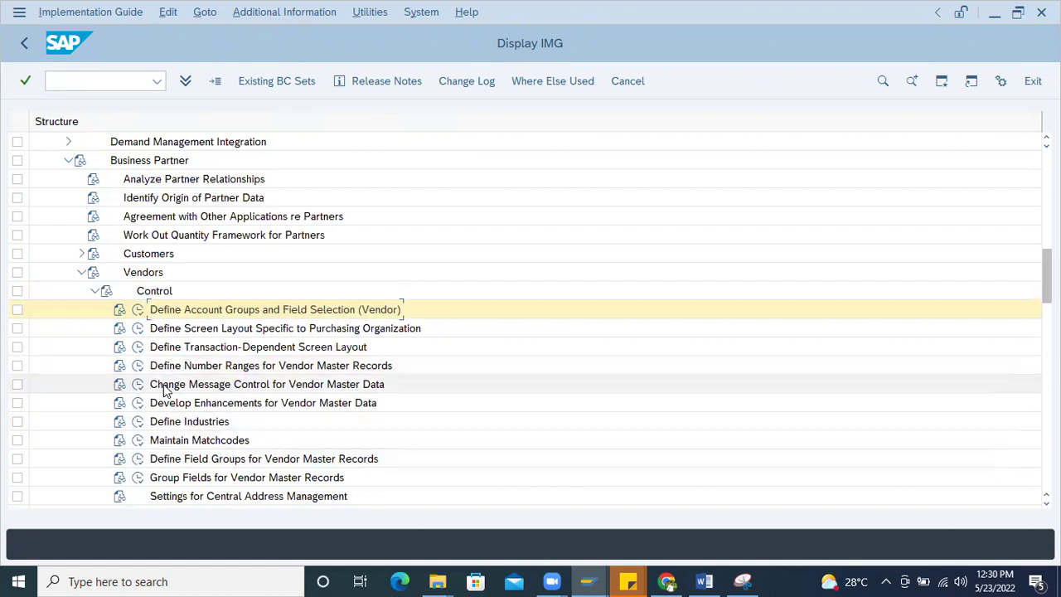
click(138, 367)
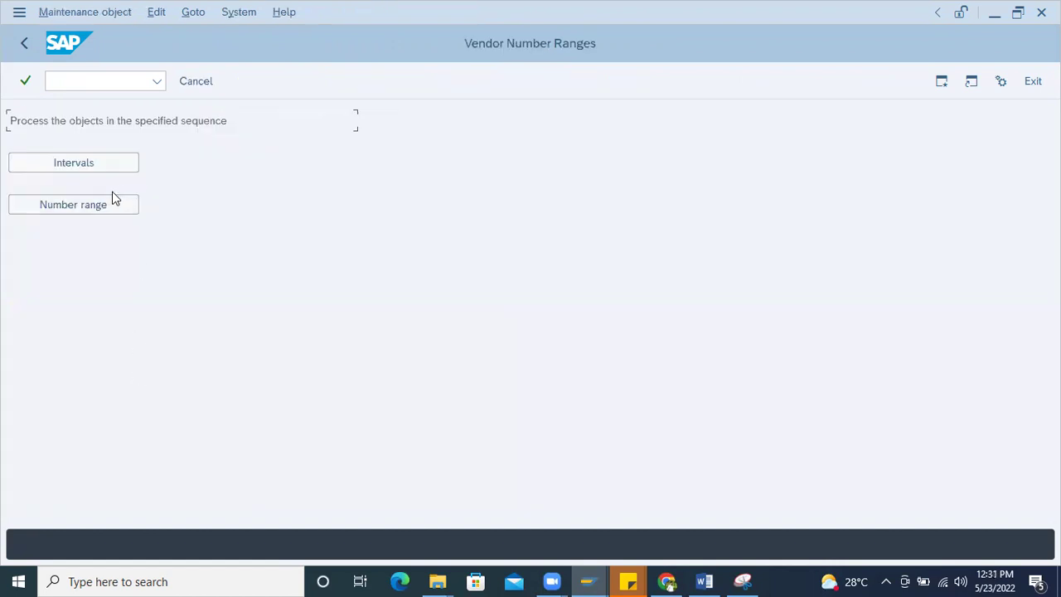
click(82, 211)
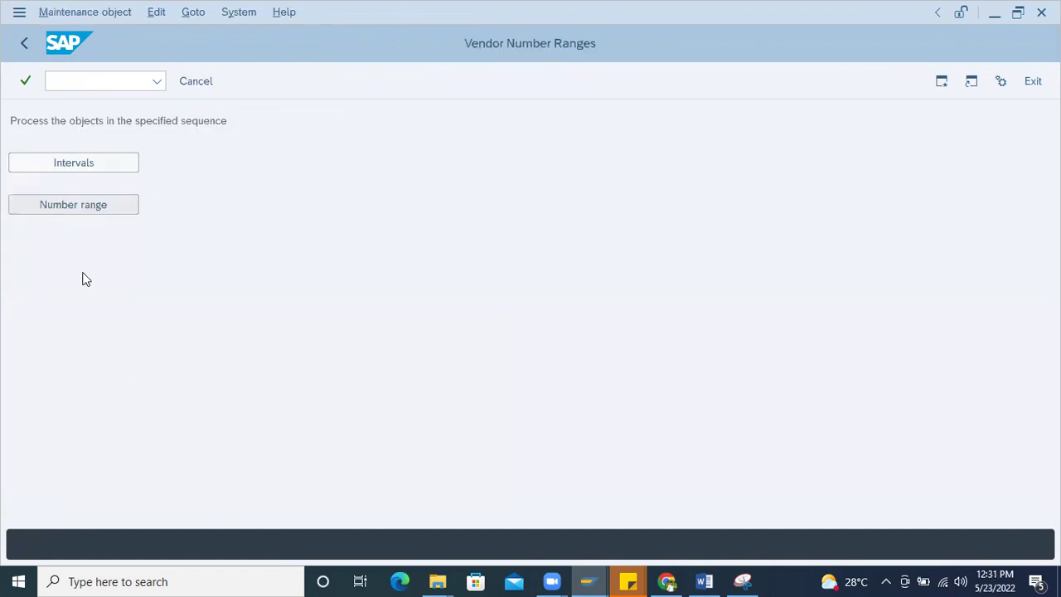
- Find account group 0001 with number range 17 and save under the customizing request
click(206, 497)
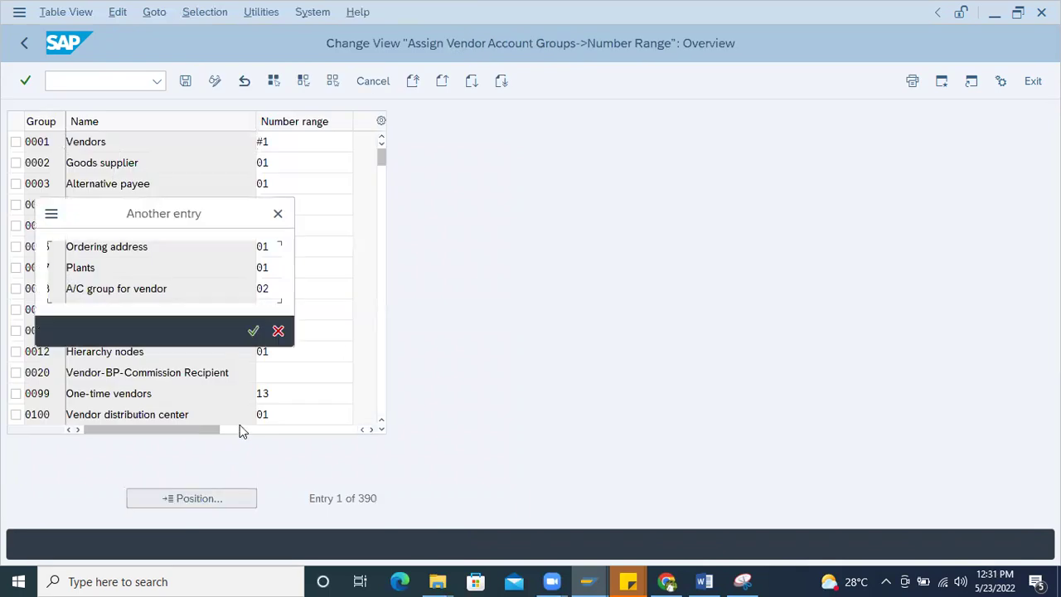
text(0001)
key(Return)
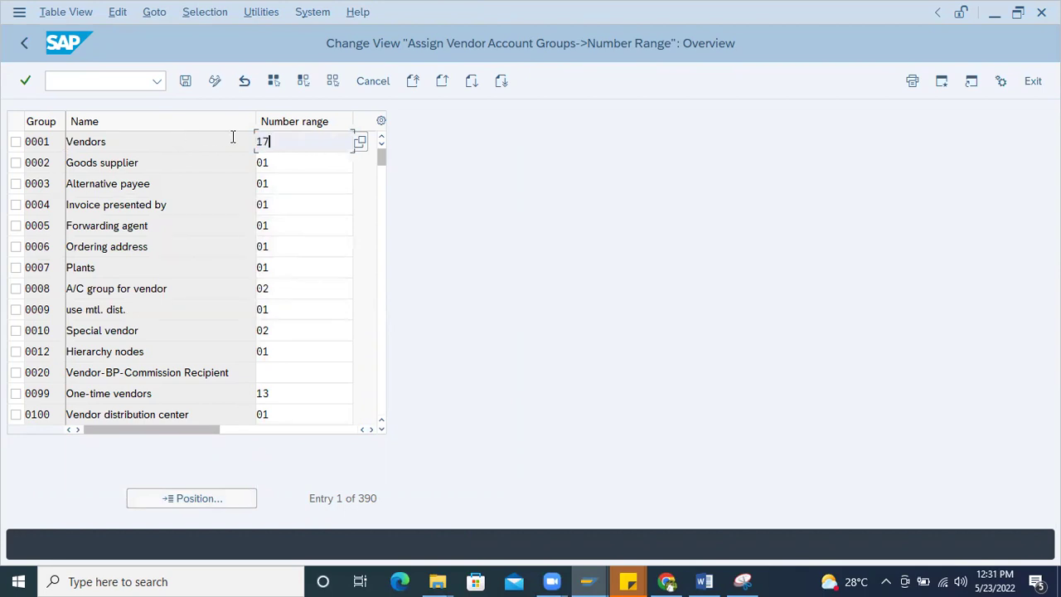
click(187, 81)
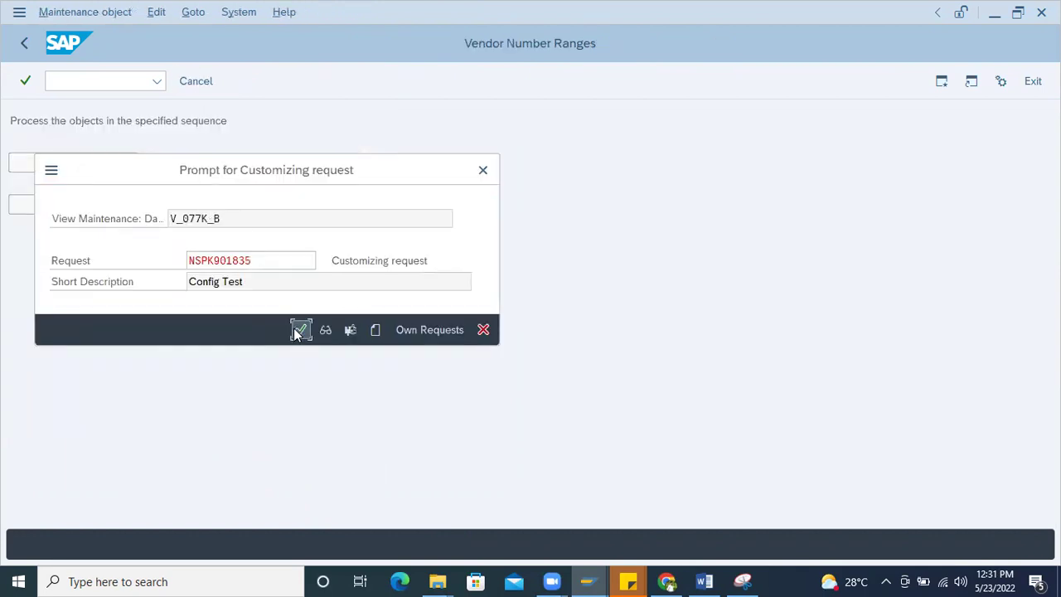
click(300, 329)
- Run /oxk01 to start creating a vendor
click(96, 80)
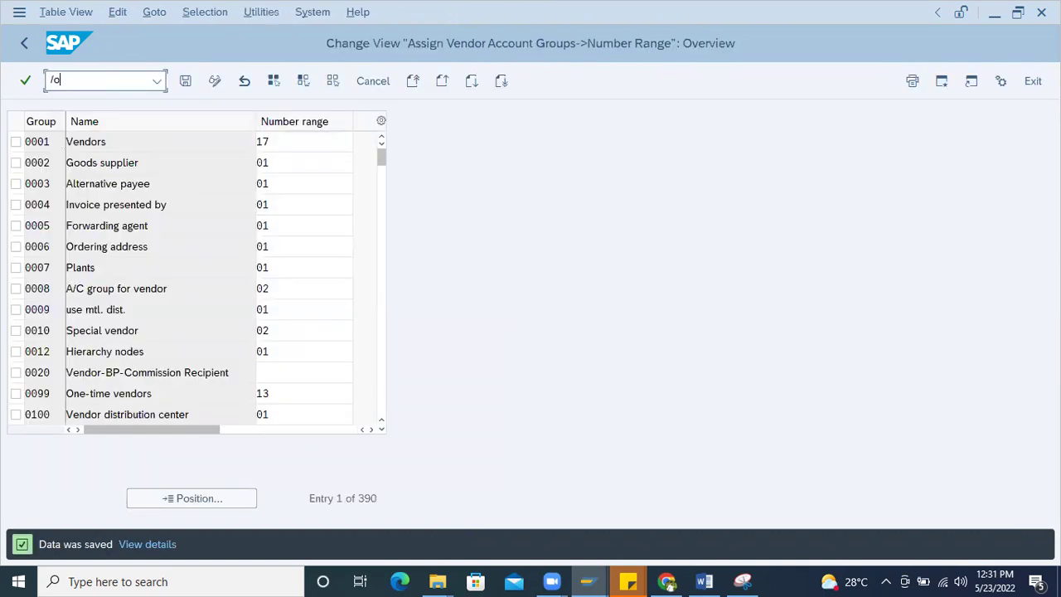
text(/oxk01)
key(Return)
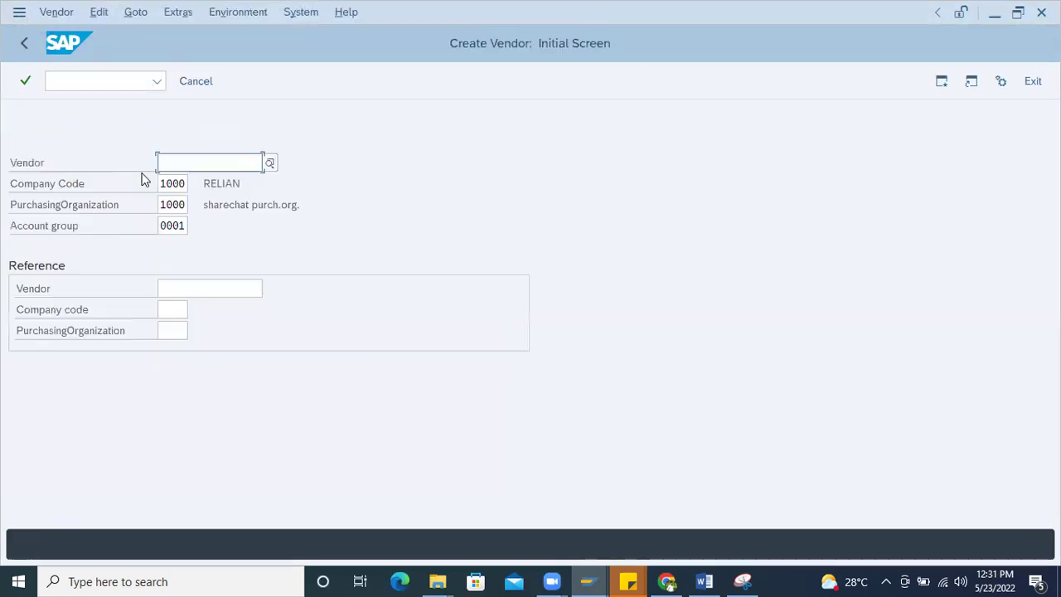
- Enter the vendor address: title Company, name NIPPON, search term MAG, country IN
click(187, 226)
key(Return)
click(230, 208)
click(203, 227)
click(185, 225)
click(166, 249)
click(168, 309)
click(164, 333)
click(154, 414)
click(168, 438)
- Set reconciliation account 160000, order currency INR and payment terms 0001
key(Return)
key(Return)
key(Return)
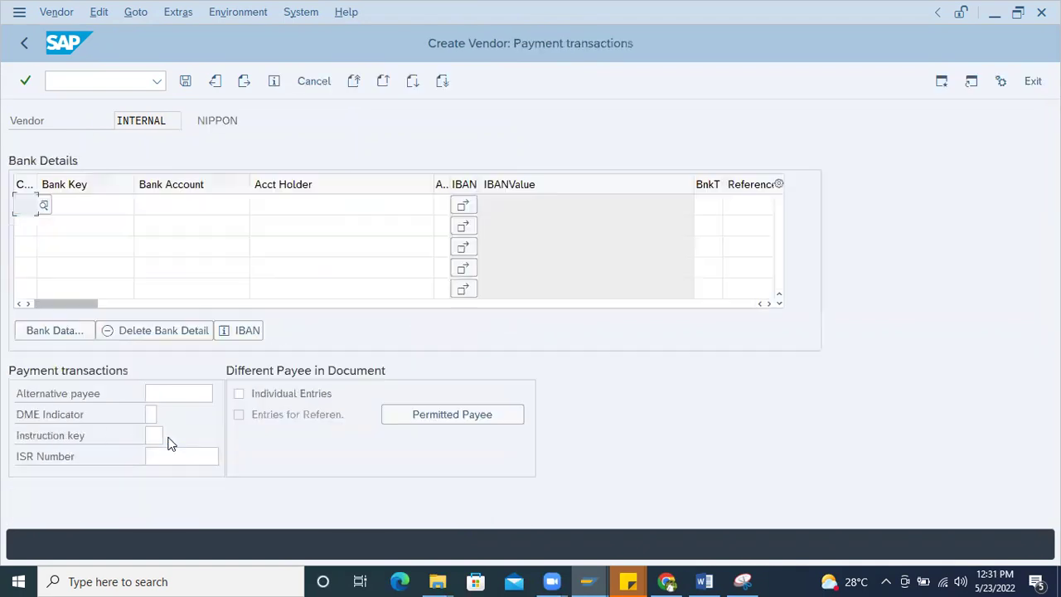
key(Return)
key(Return)
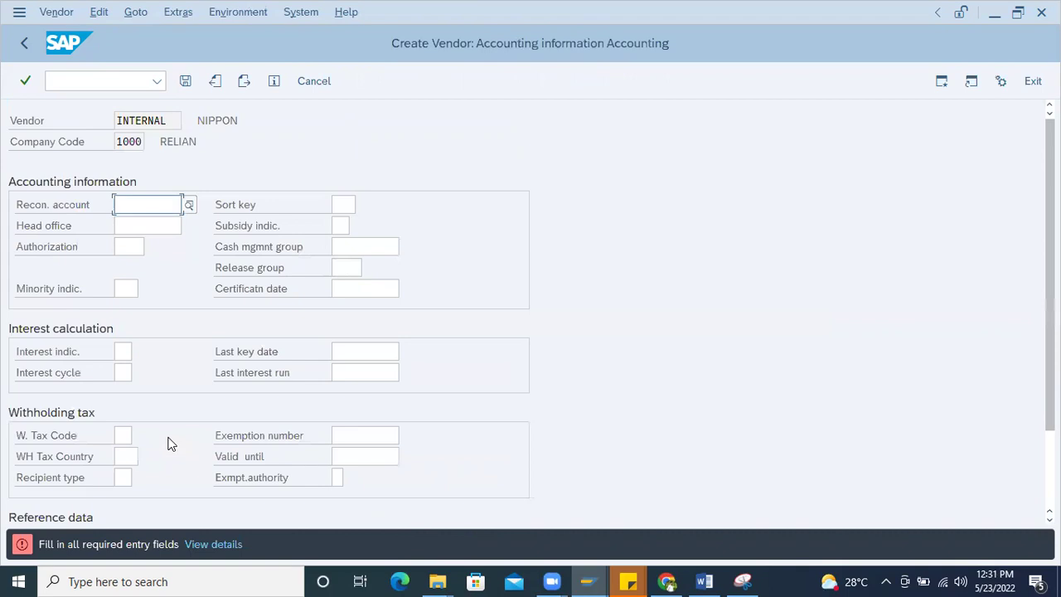
click(170, 226)
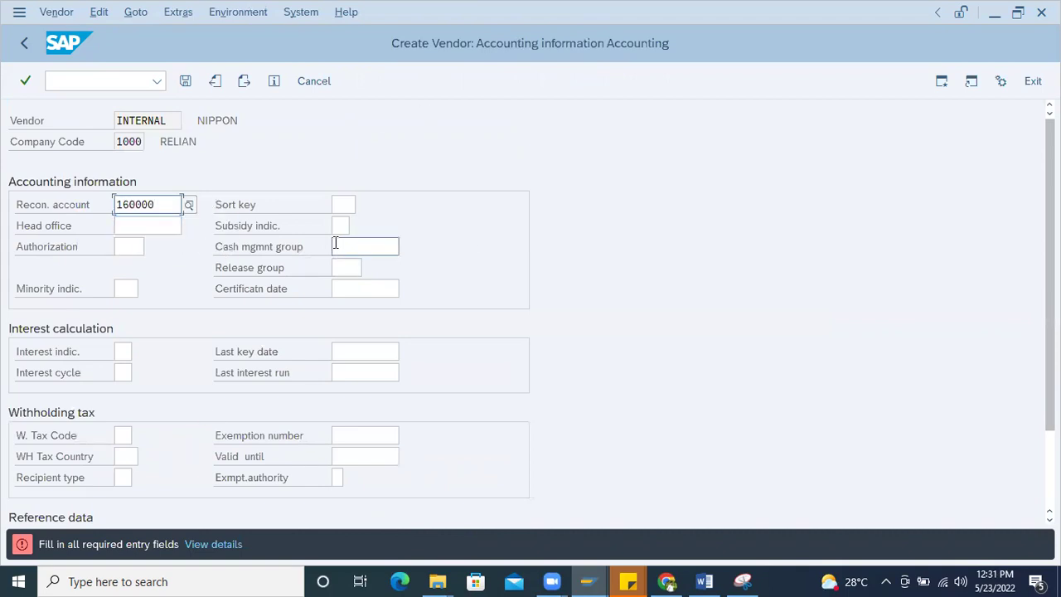
key(Return)
key(Return)
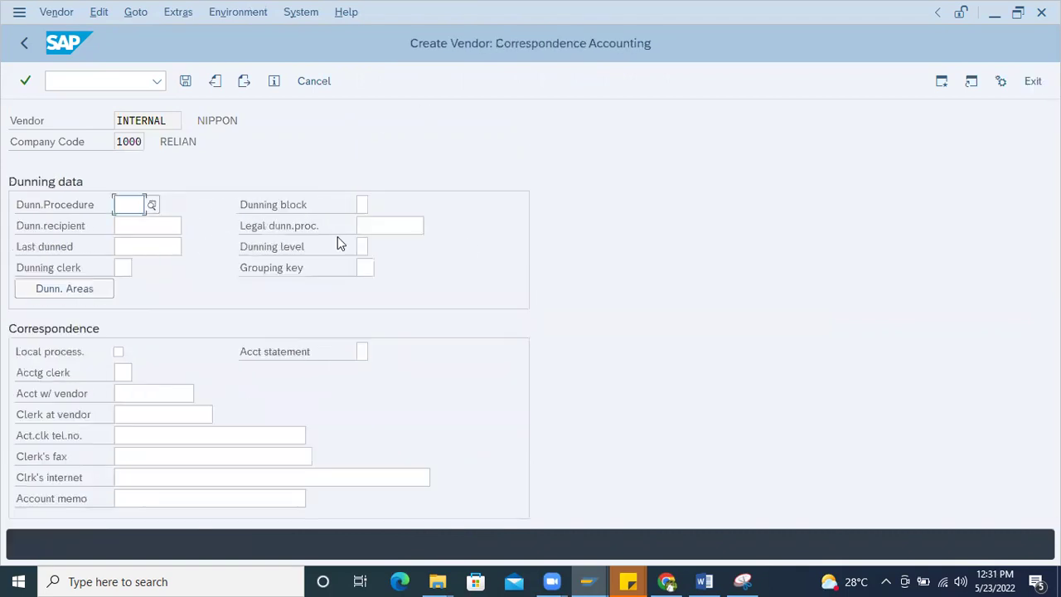
key(Return)
click(157, 226)
click(154, 226)
click(163, 246)
key(Return)
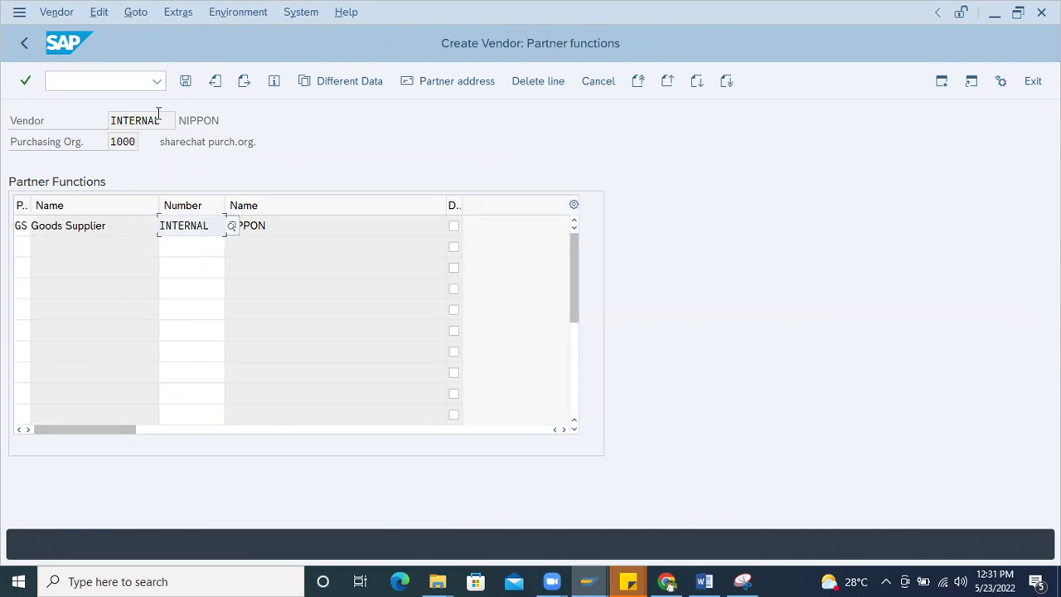
- Save the vendor and select the full text of its creation message
click(184, 82)
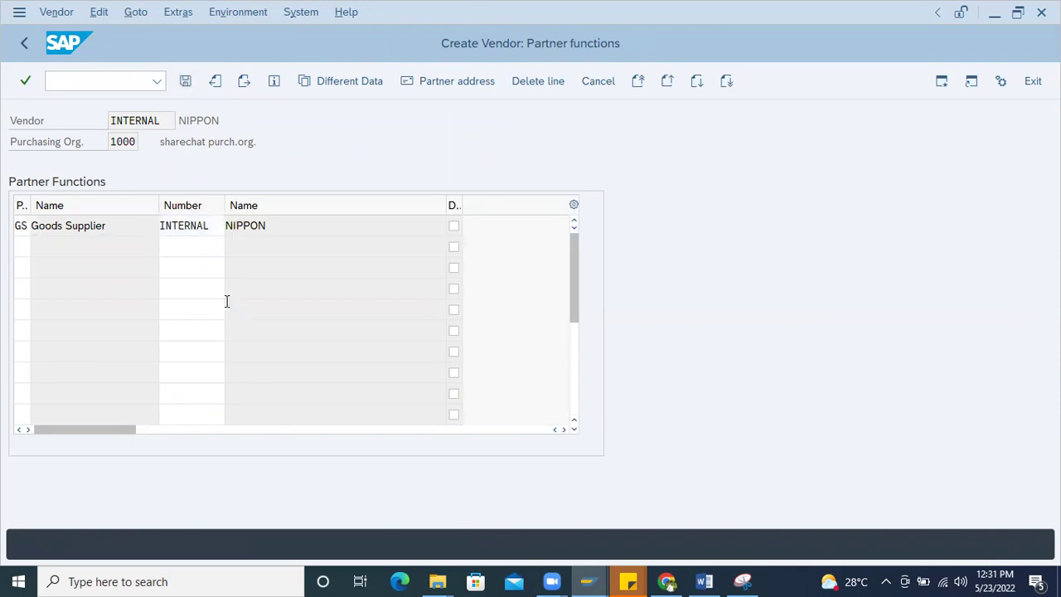
click(207, 543)
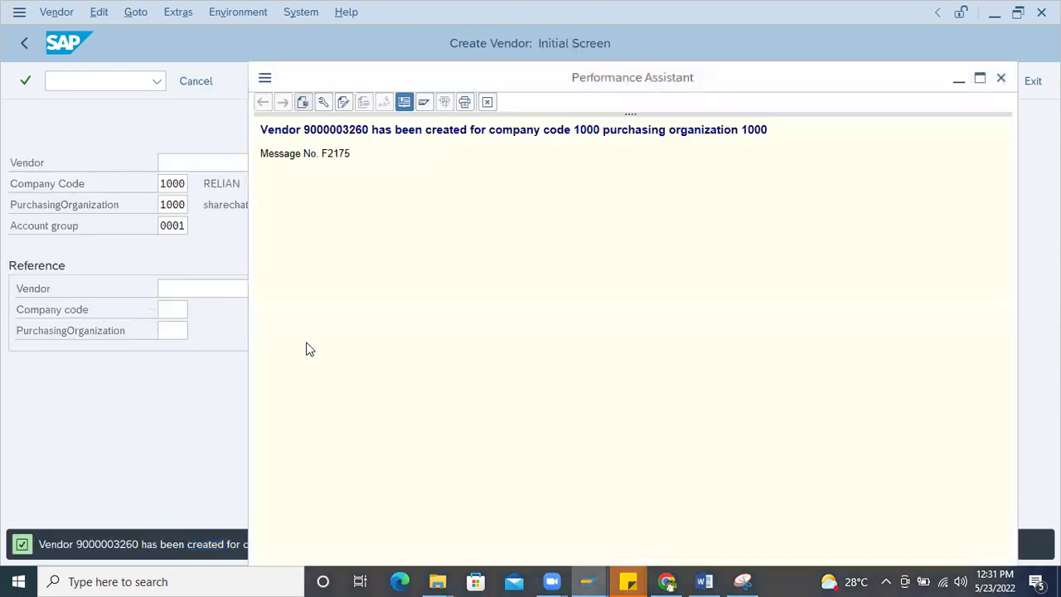
drag(260, 132, 792, 123)
key(ctrl+c)
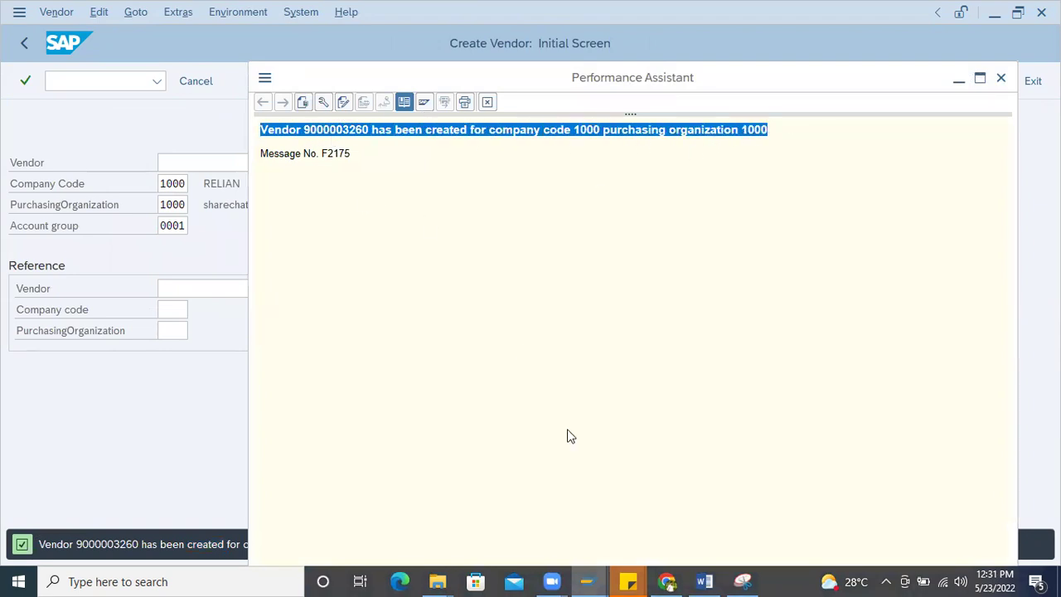
click(705, 582)
- Paste the vendor creation message on a new line at the end of the Word notes
click(698, 403)
key(Return)
key(Return)
key(Return)
key(ctrl+v)
scroll(379, 448, down, 2)
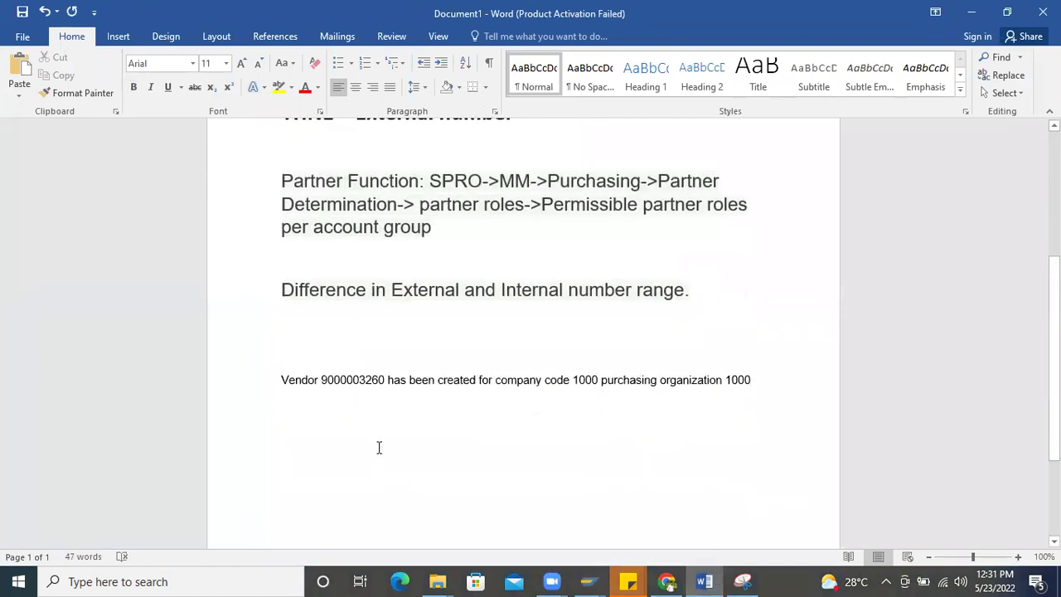
double_click(354, 380)
key(alt+Tab)
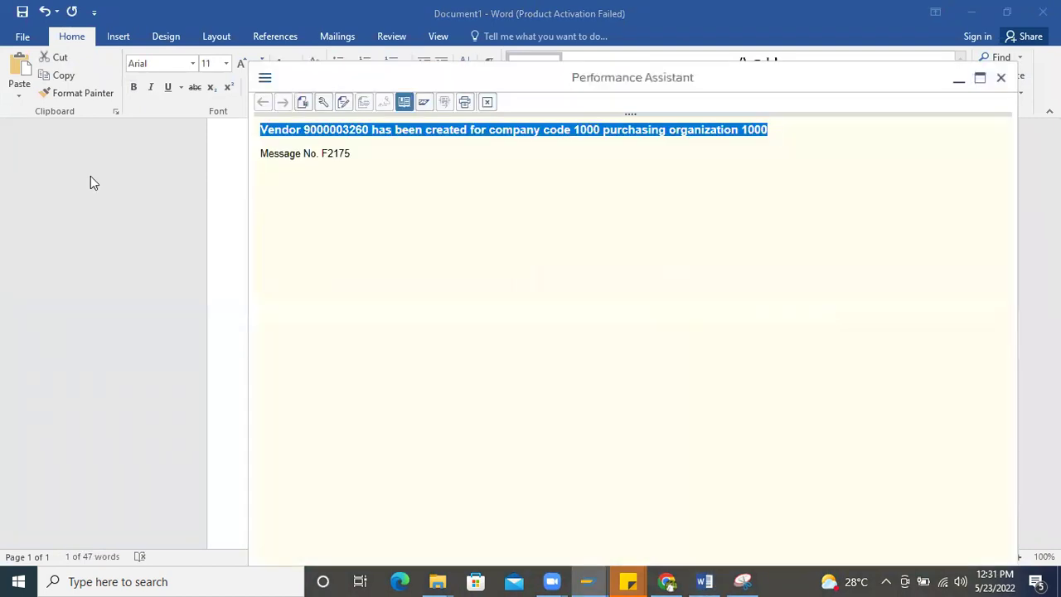
key(alt+Tab)
key(alt+Tab)
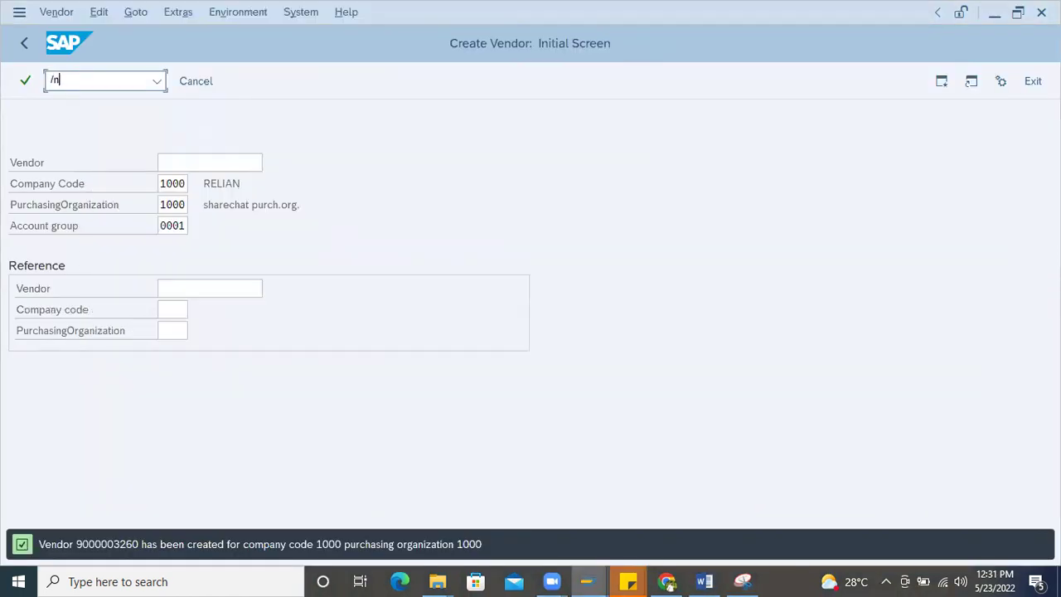
- Display the new vendor's purchasing data, sub-ranges and partner functions
key(Return)
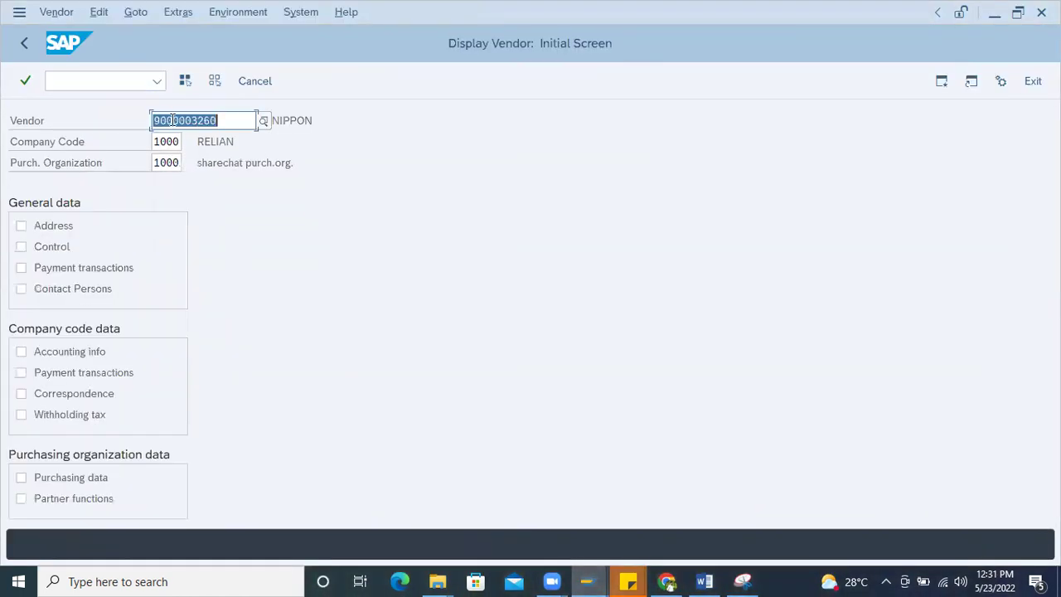
click(22, 478)
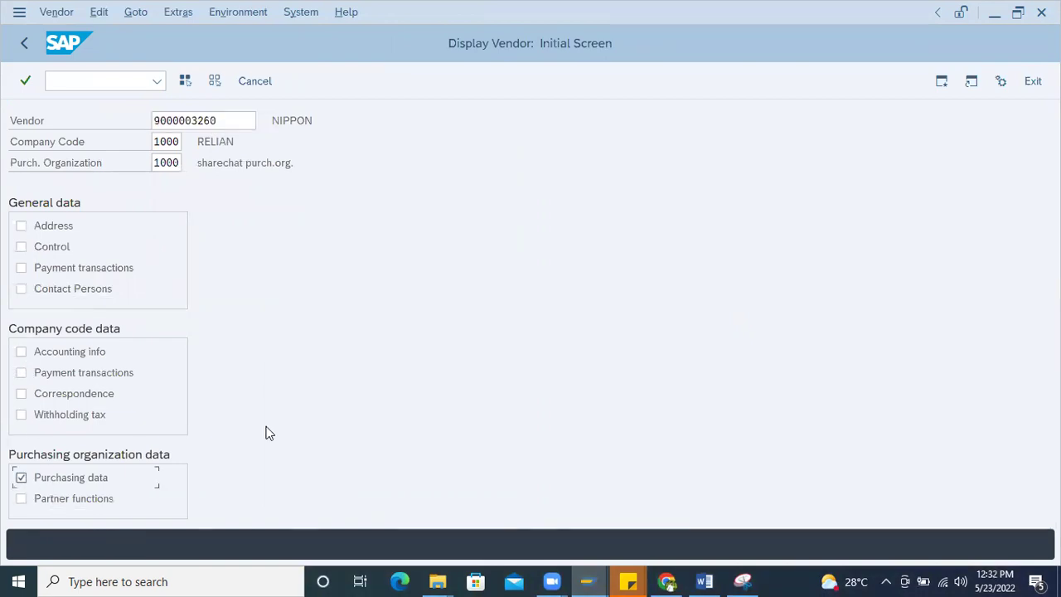
key(Return)
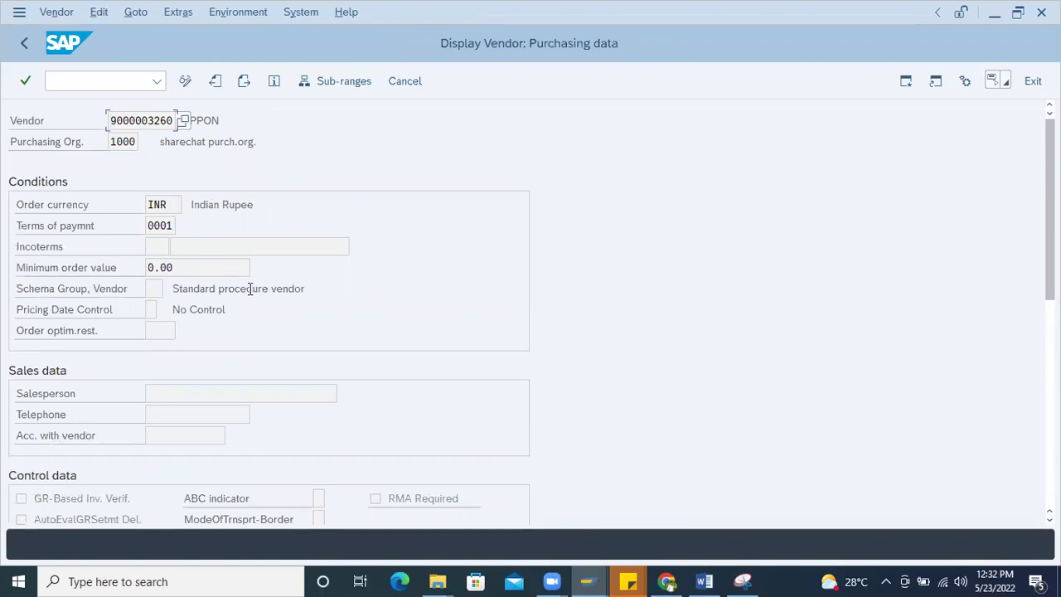
click(340, 81)
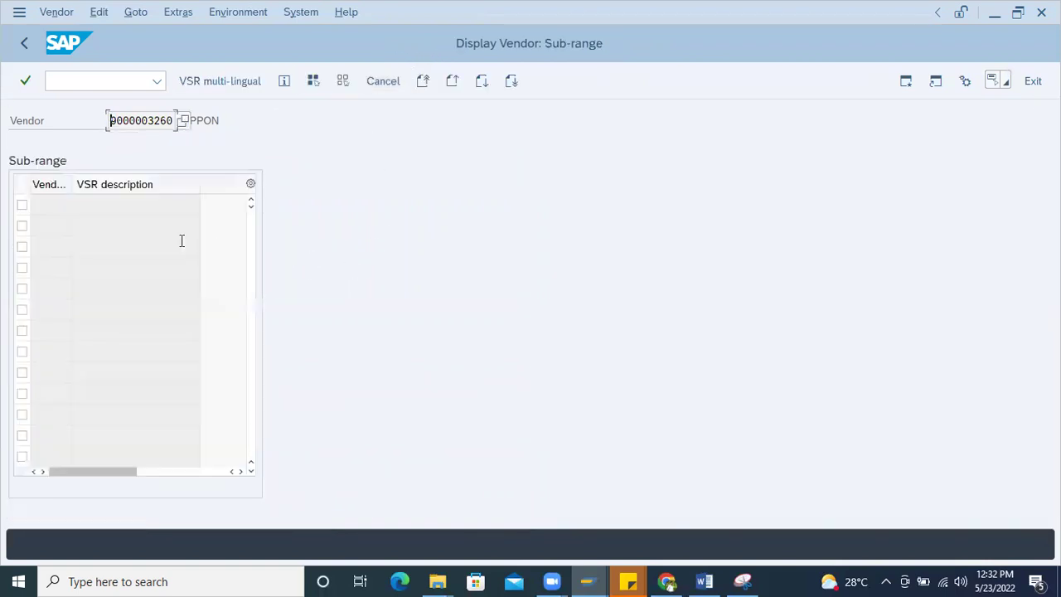
click(26, 43)
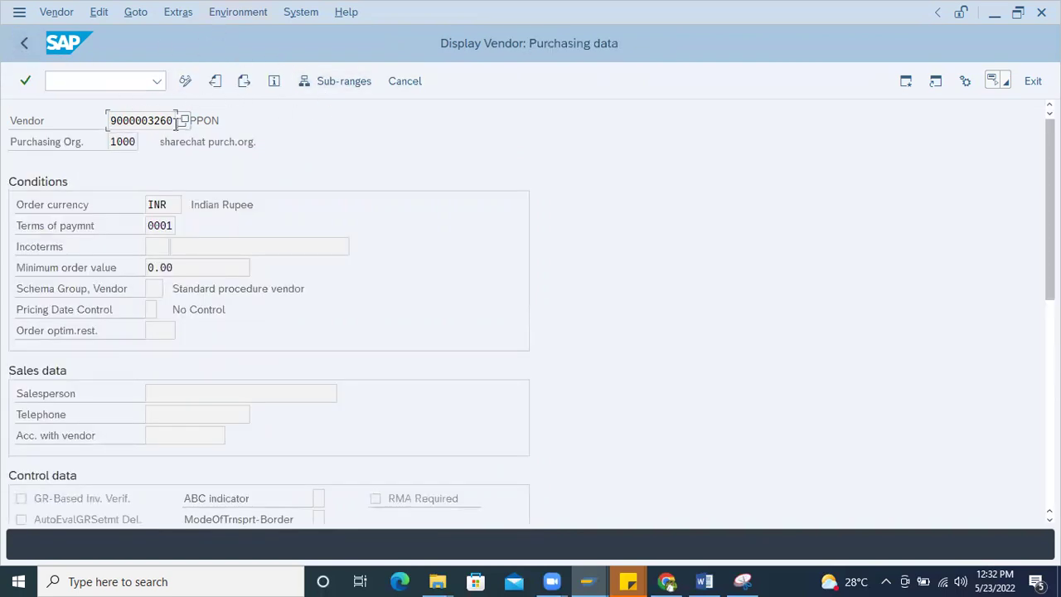
click(178, 12)
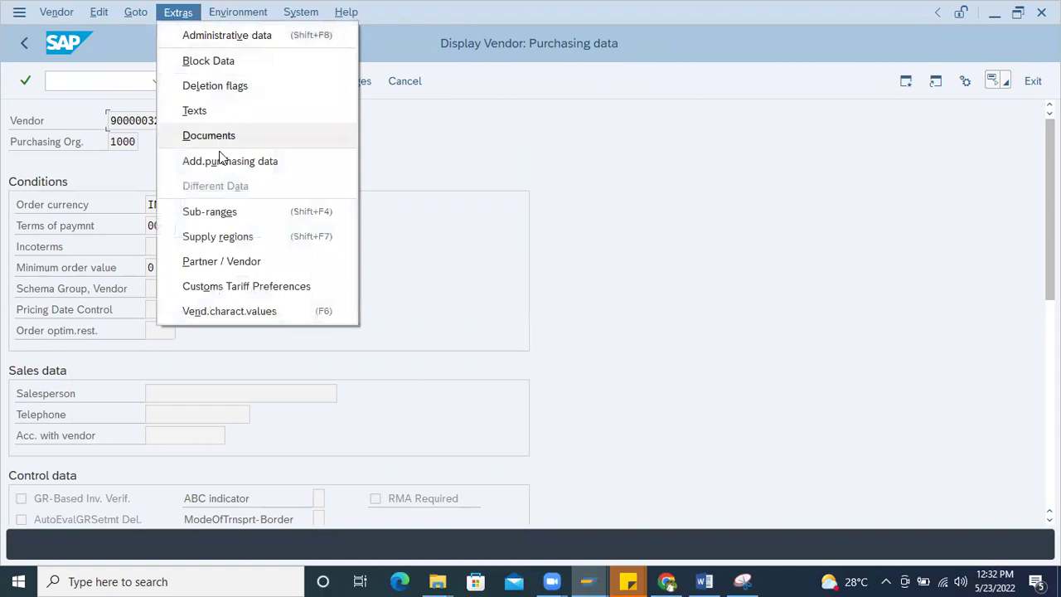
click(232, 263)
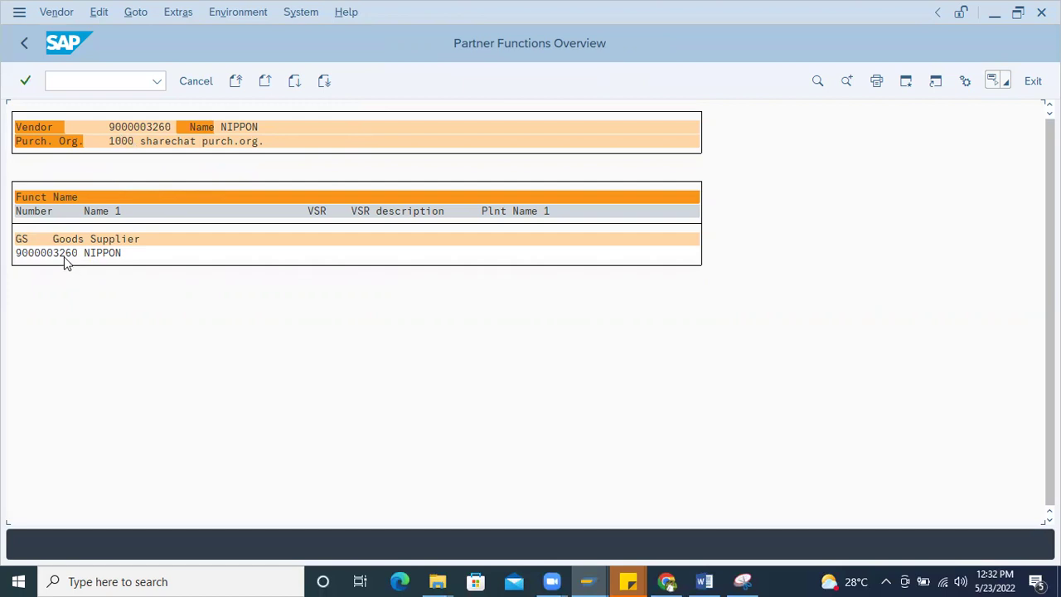
- Start /nxk01 again and clear the previous account group 0001
click(86, 81)
text(/nxk01)
key(Return)
drag(185, 225, 127, 238)
key(BackSpace)
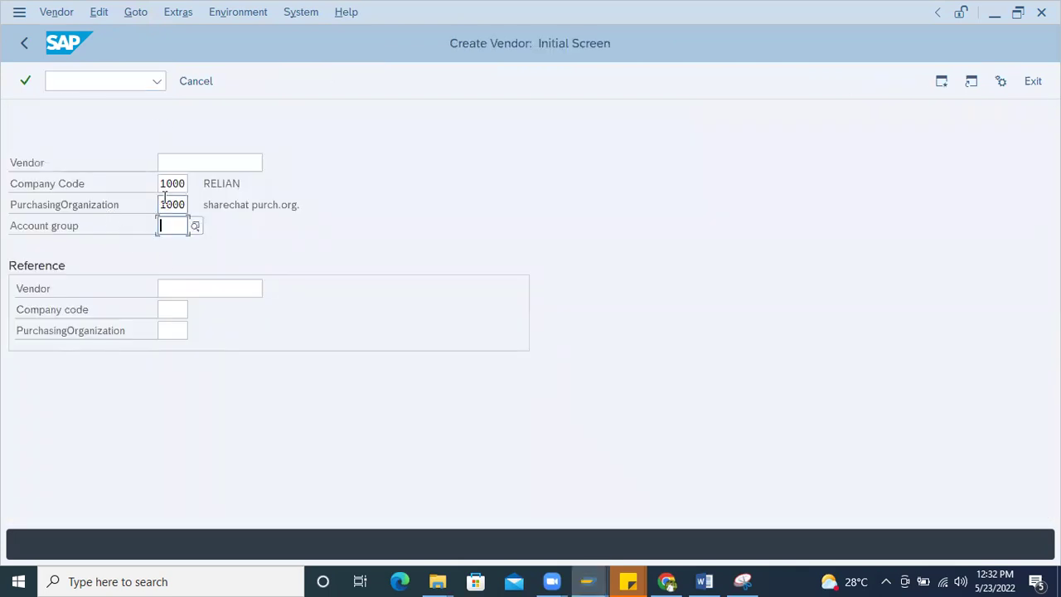
- Choose account group YHN1 and read the long text of the resulting error
text(YHN1)
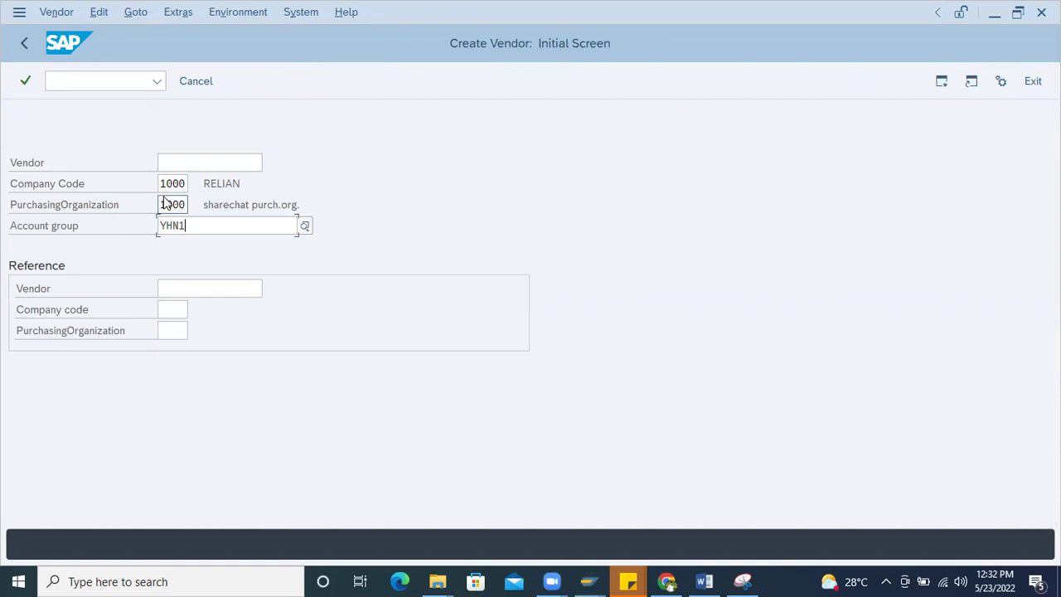
click(200, 249)
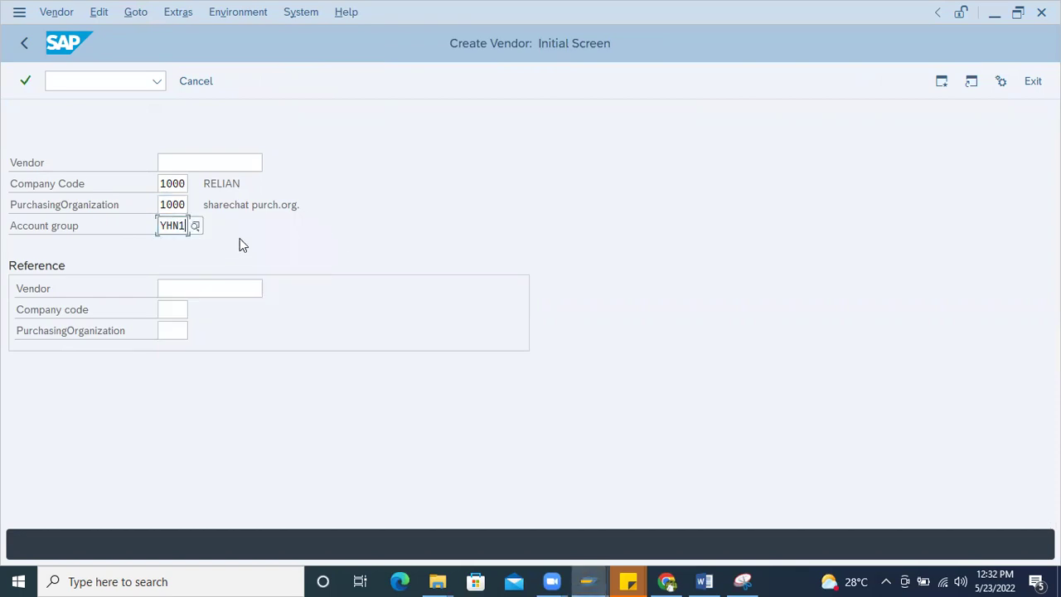
key(Return)
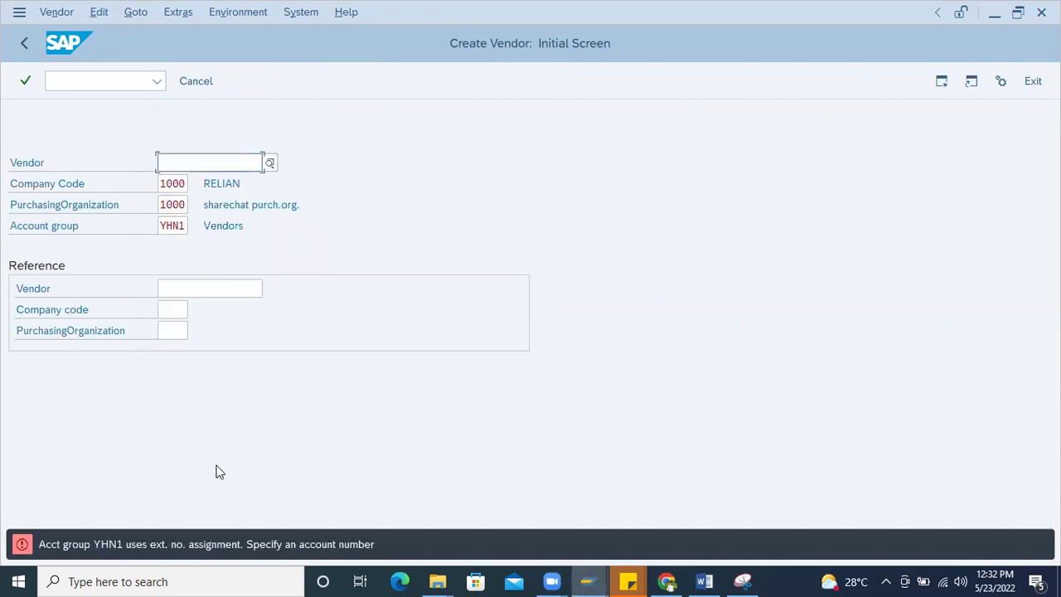
key(F1)
drag(654, 130, 502, 130)
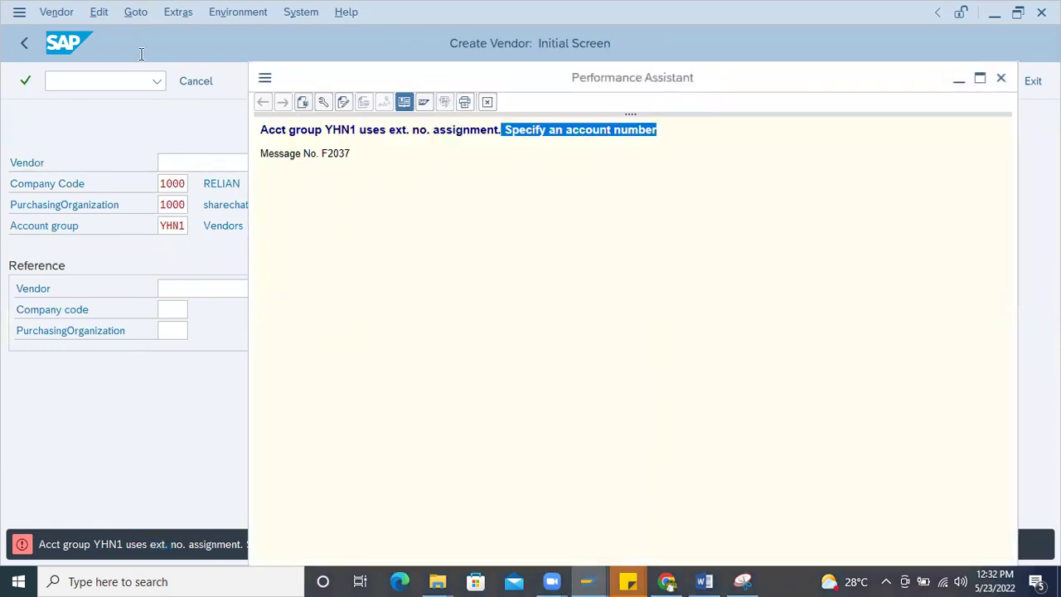
drag(142, 53, 121, 66)
key(Escape)
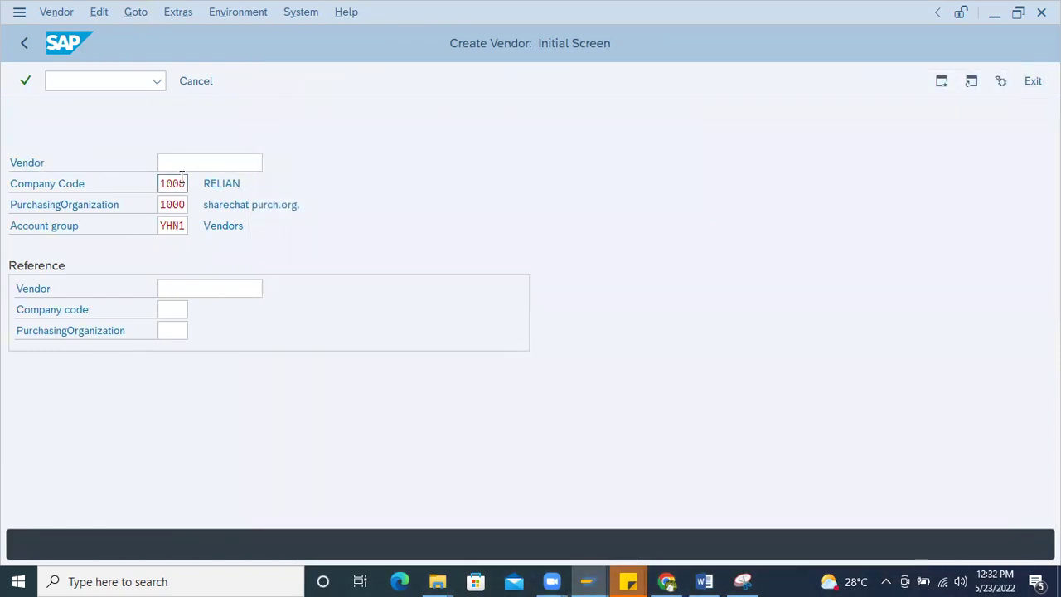
- Type NIPPON as the external vendor number
text(N)
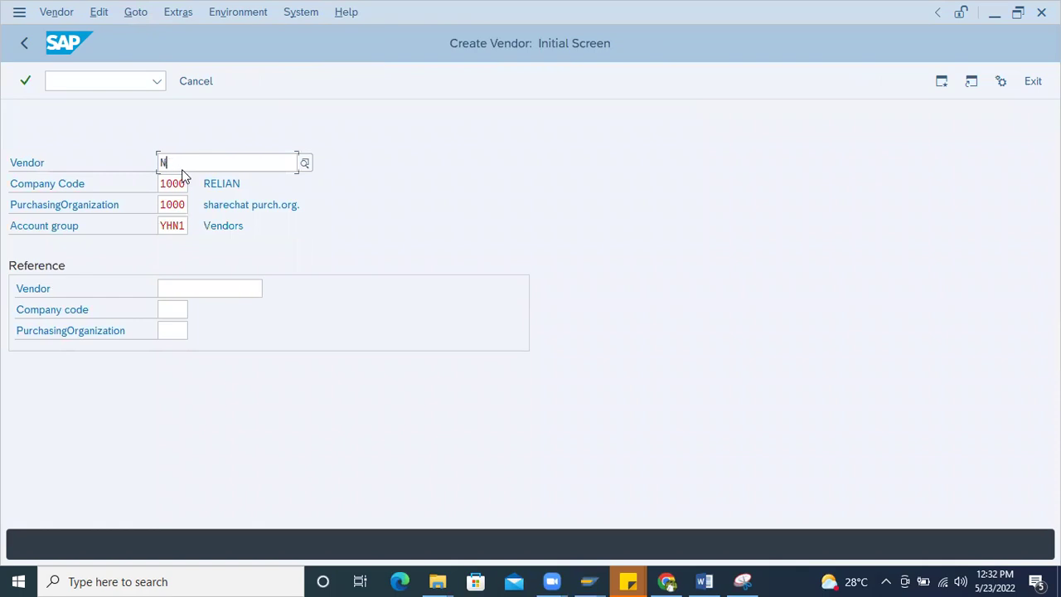
text(OPPON)
key(Return)
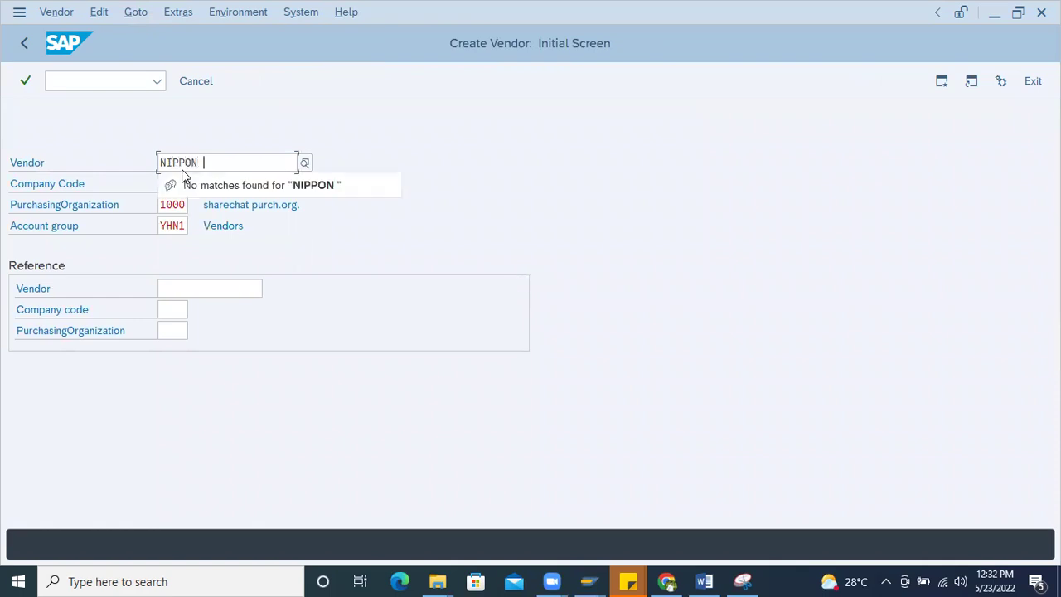
text(SH)
key(BackSpace)
- Create NIPPON-1 with title Company, name NIPPON 1, search term Nippon, country IN
text(-1)
key(Return)
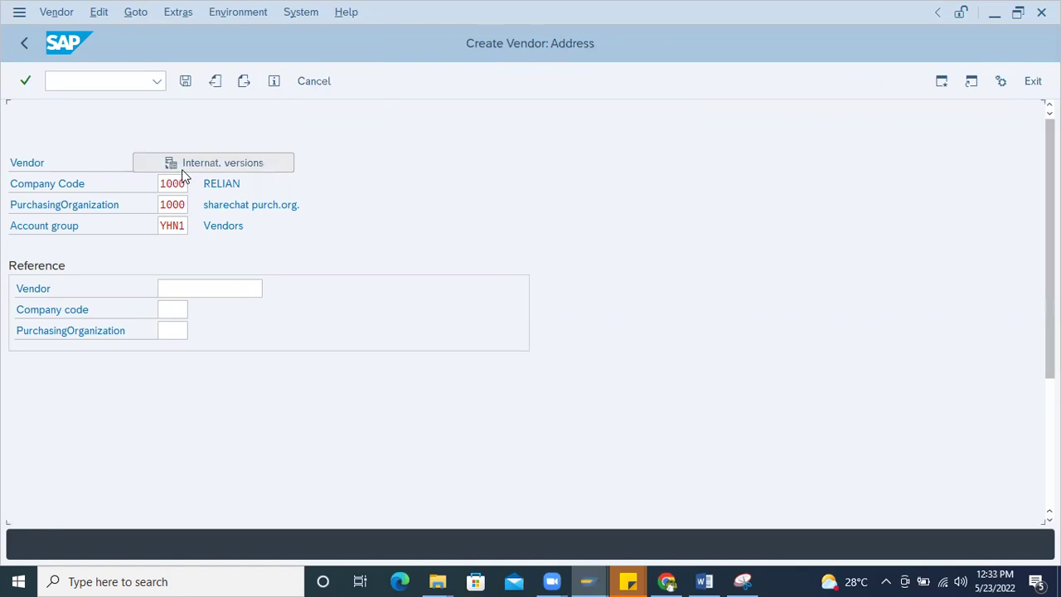
click(335, 208)
click(179, 222)
click(181, 229)
click(177, 244)
text(1)
click(161, 310)
click(165, 332)
key(ctrl+a)
text(Nippon)
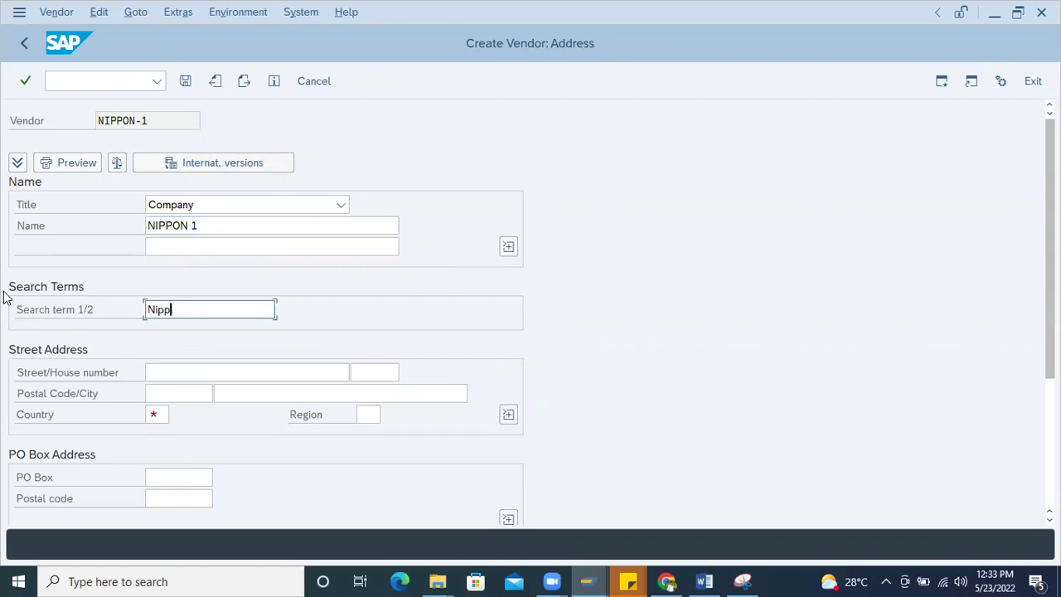
click(157, 415)
text(IN)
key(Return)
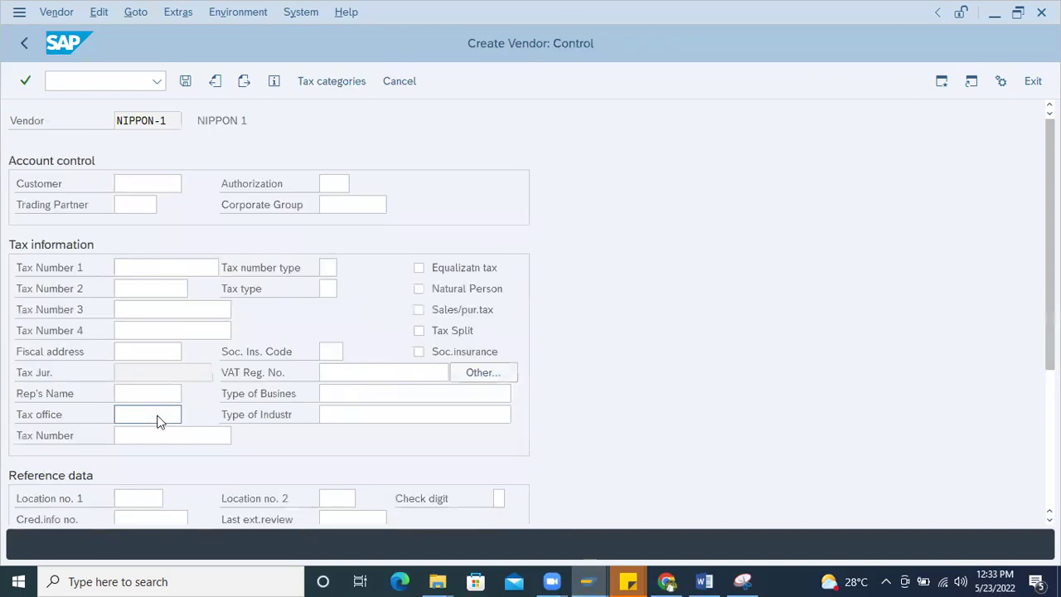
- Set reconciliation account 160000, order currency INR and payment terms 0001
key(Return)
key(Return)
text(1)
click(137, 225)
click(352, 246)
key(Return)
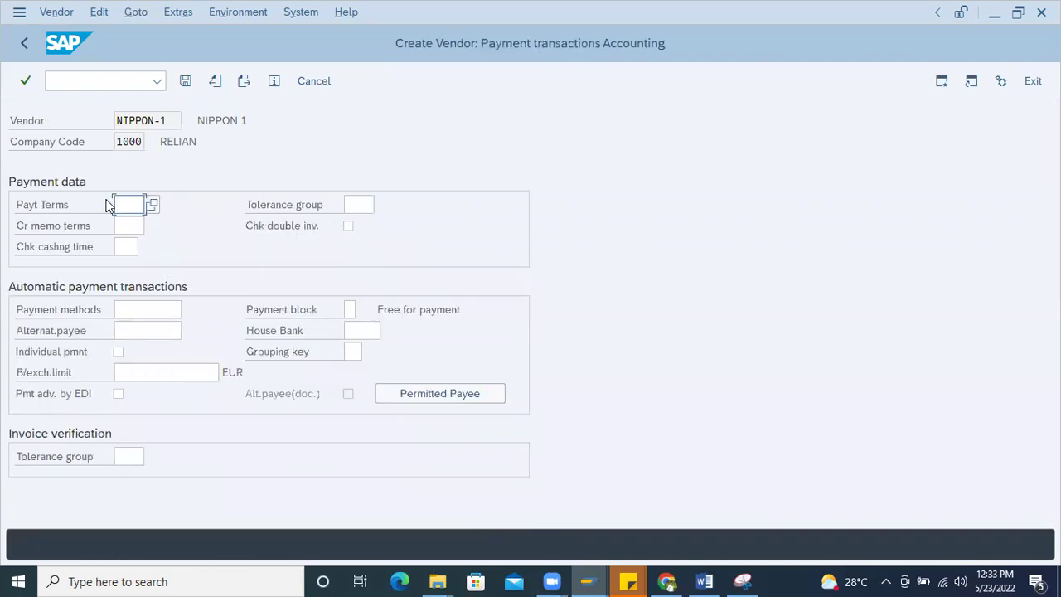
key(Return)
key(Return)
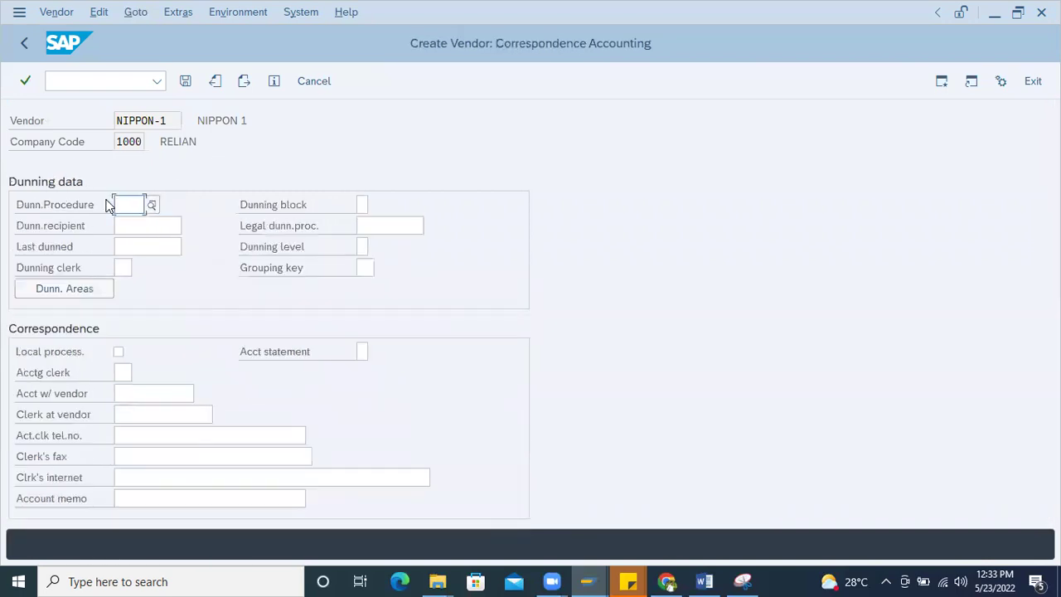
click(163, 204)
click(170, 225)
click(161, 225)
click(165, 246)
key(Return)
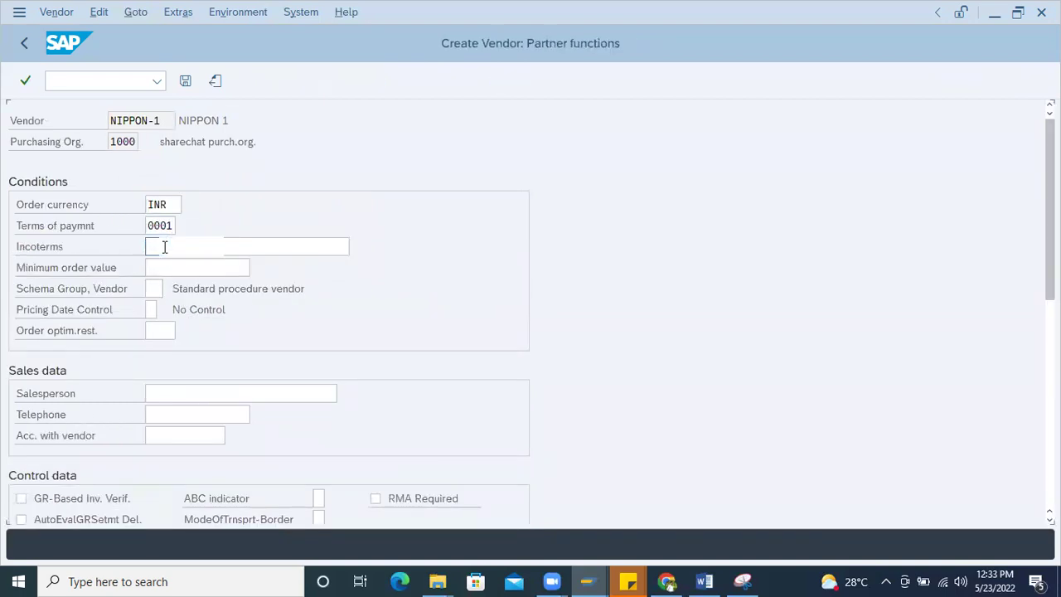
- Try NIPPON-2 as the Goods Supplier partner number and read its error text
drag(225, 201, 322, 198)
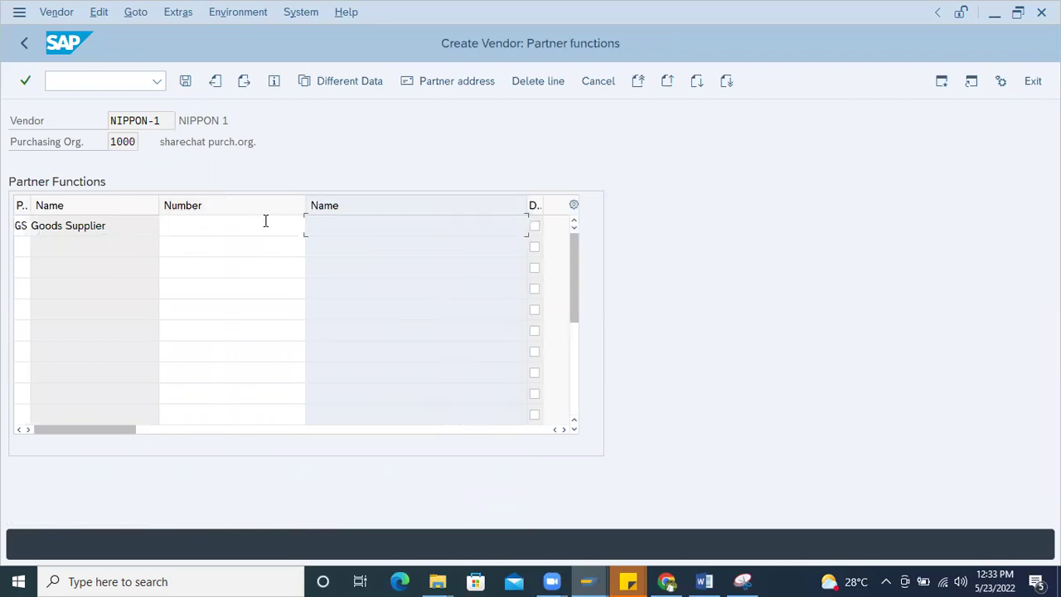
click(244, 226)
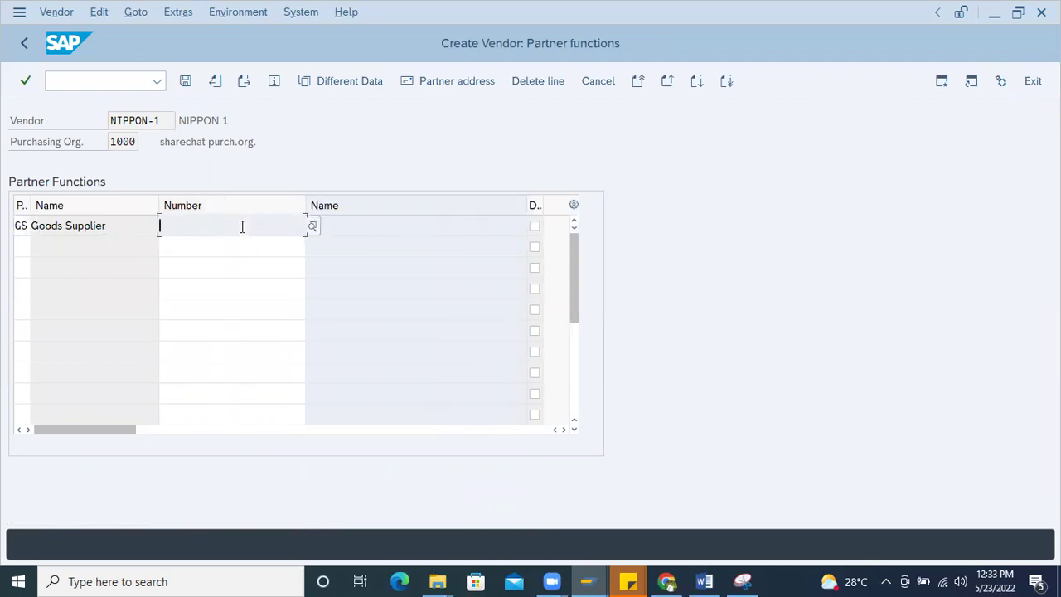
drag(30, 204, 55, 204)
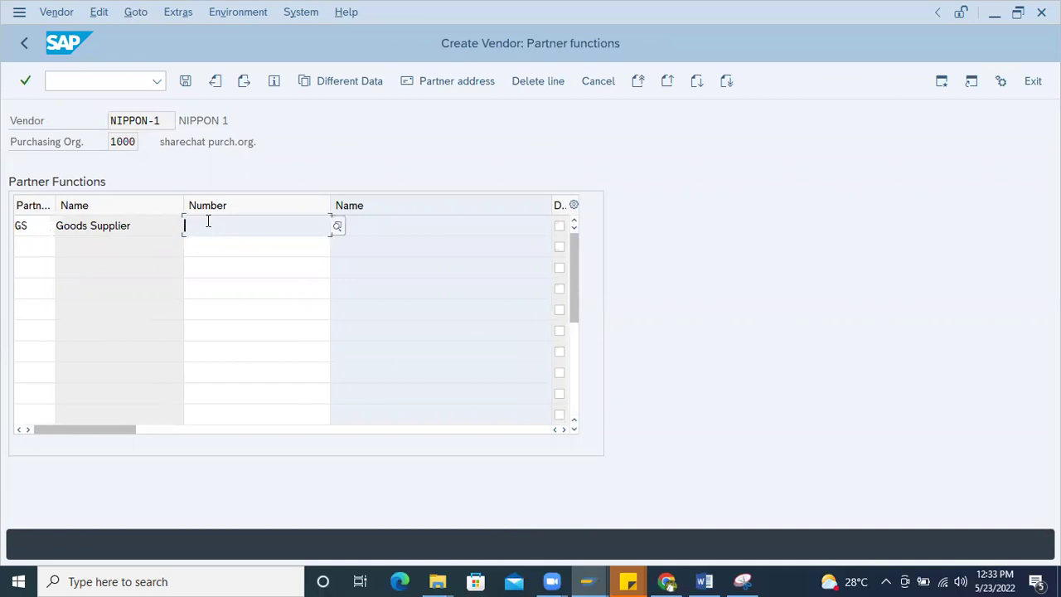
text(NIP)
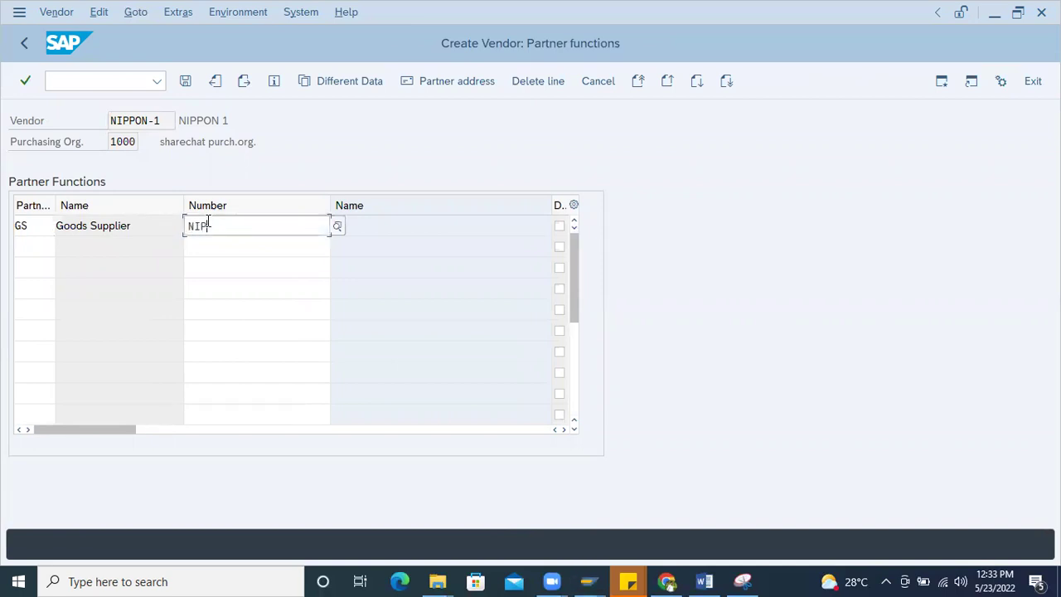
text(PON-2)
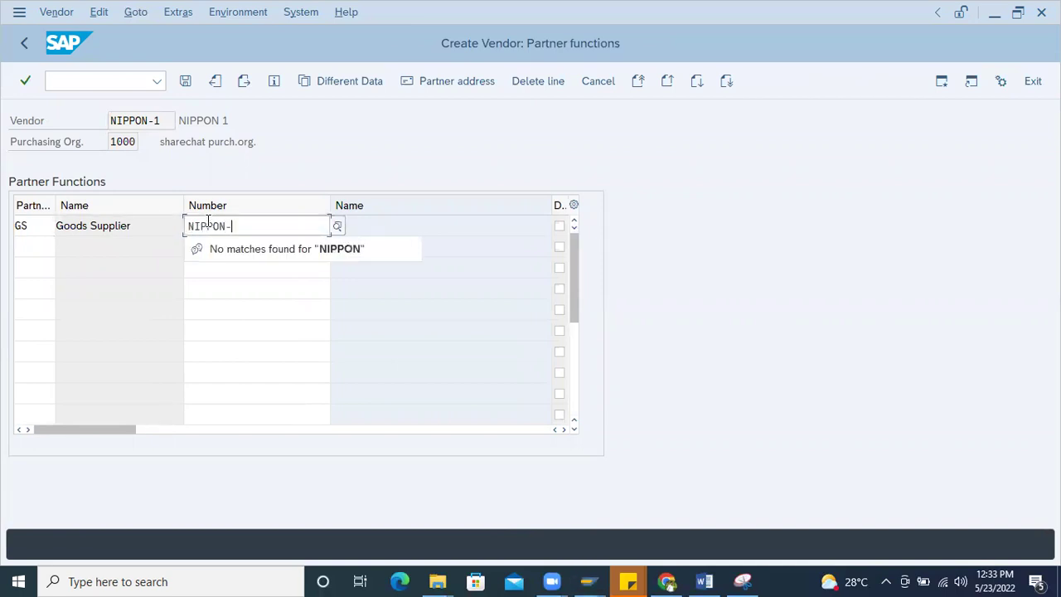
key(Return)
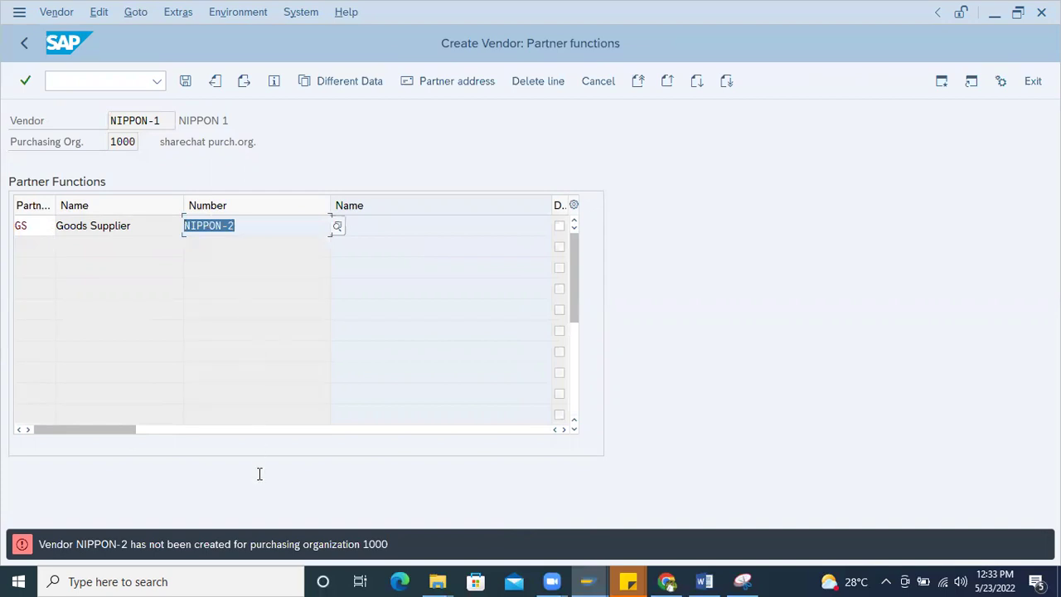
key(F1)
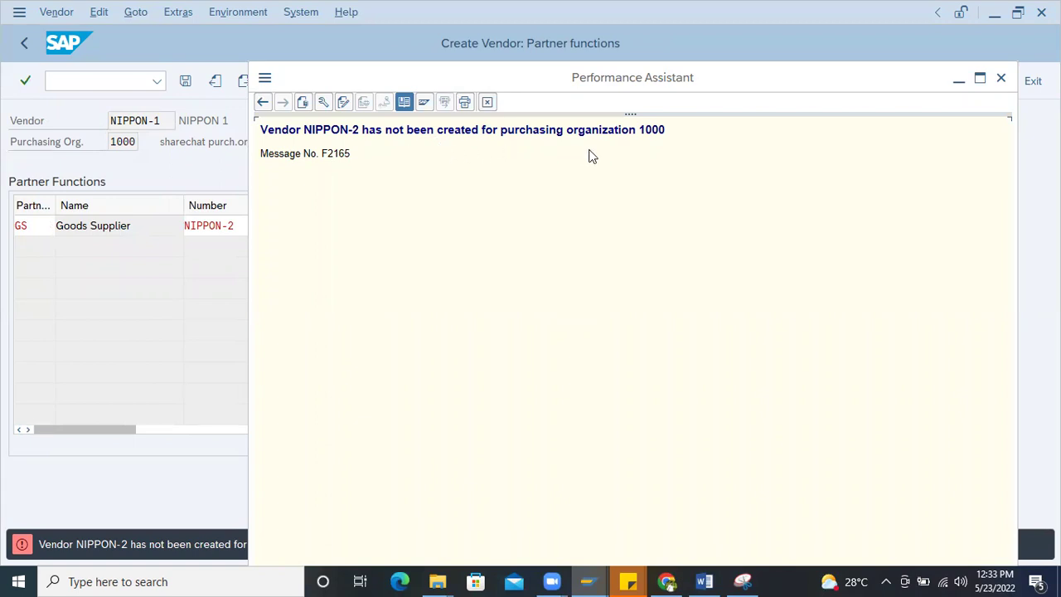
click(220, 226)
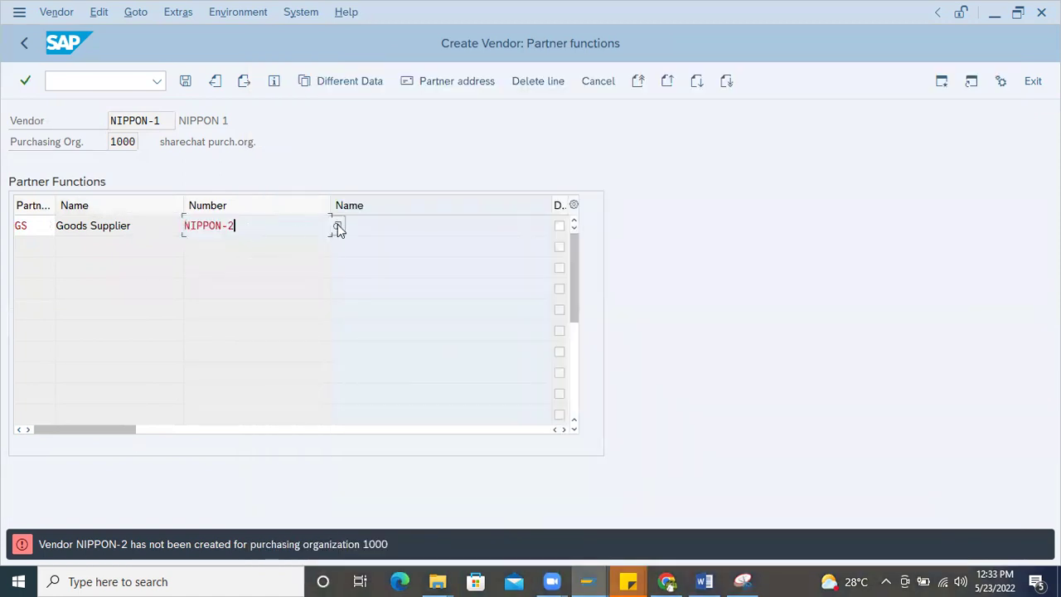
- Search existing vendors and assign vendor 100603 as the Goods Supplier
click(338, 226)
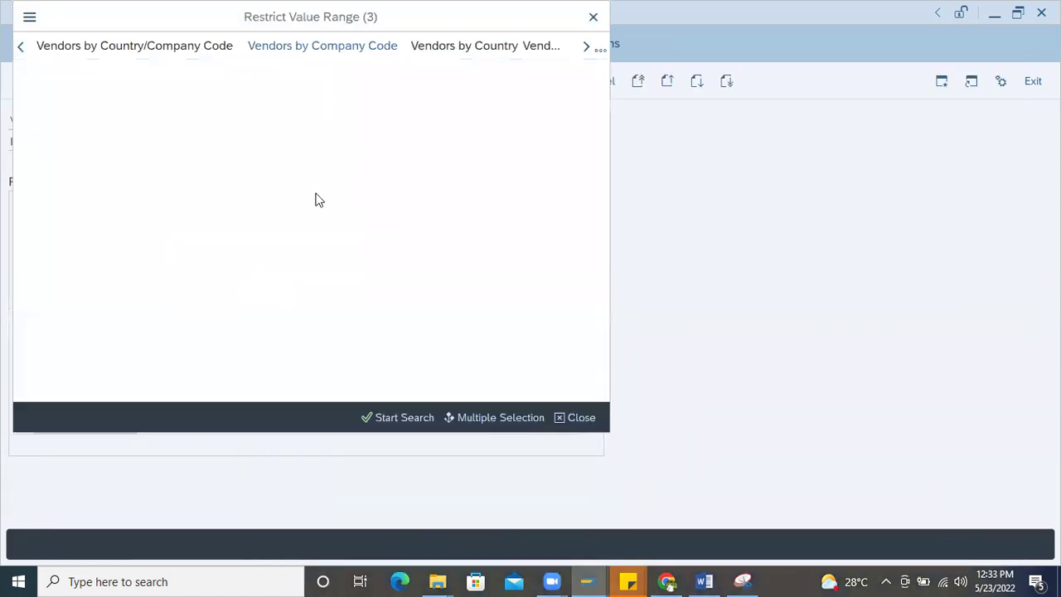
click(216, 247)
key(Return)
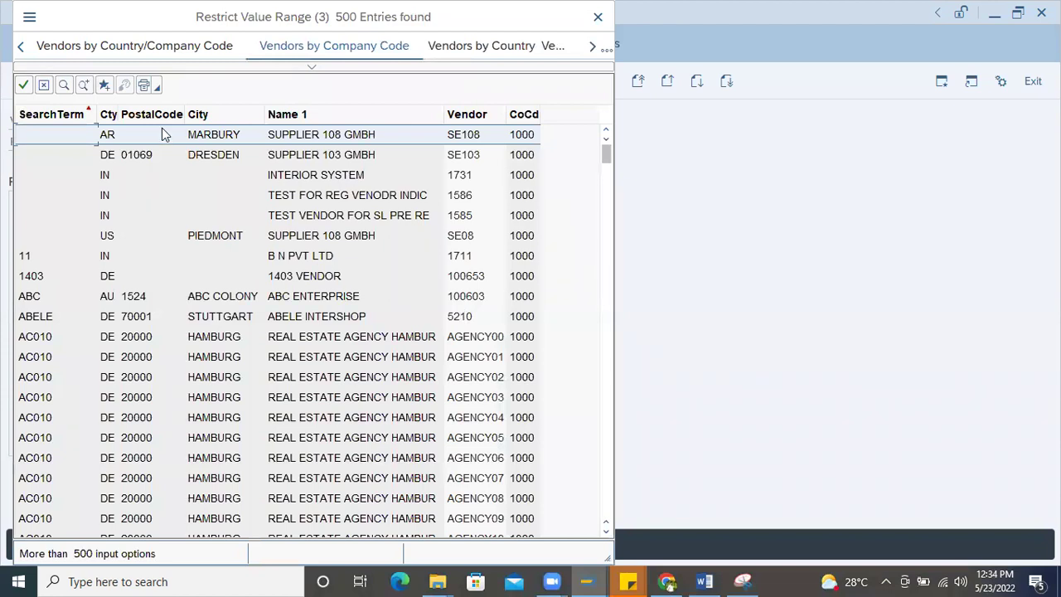
double_click(470, 299)
click(253, 225)
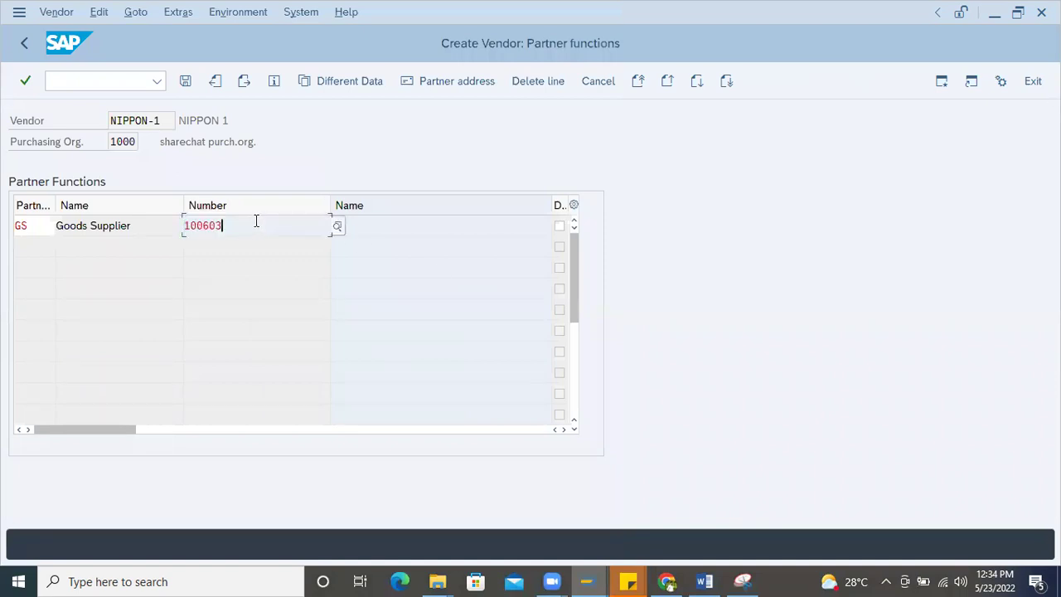
double_click(134, 226)
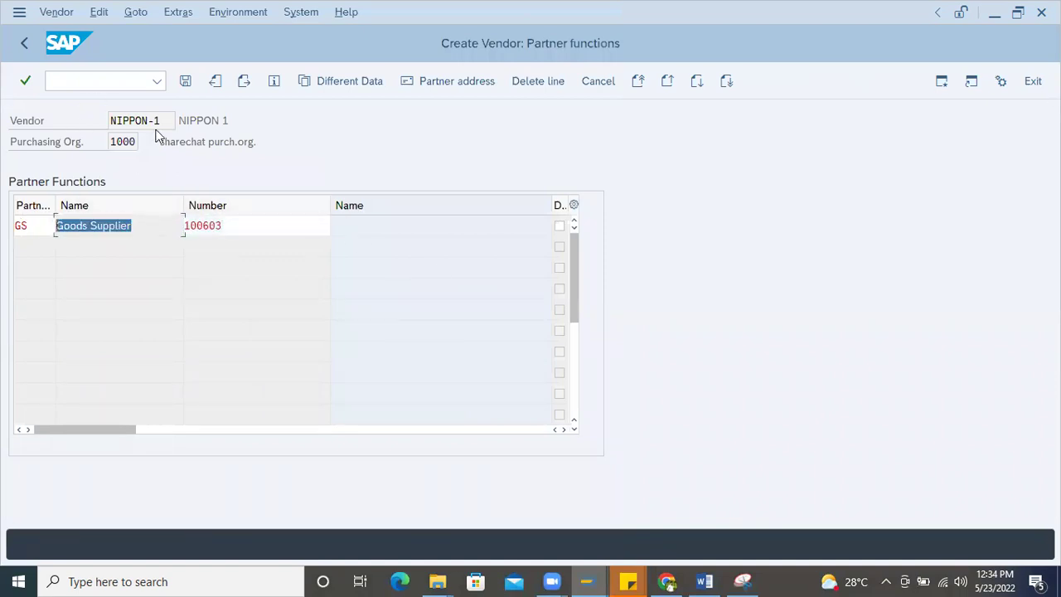
double_click(156, 120)
click(251, 226)
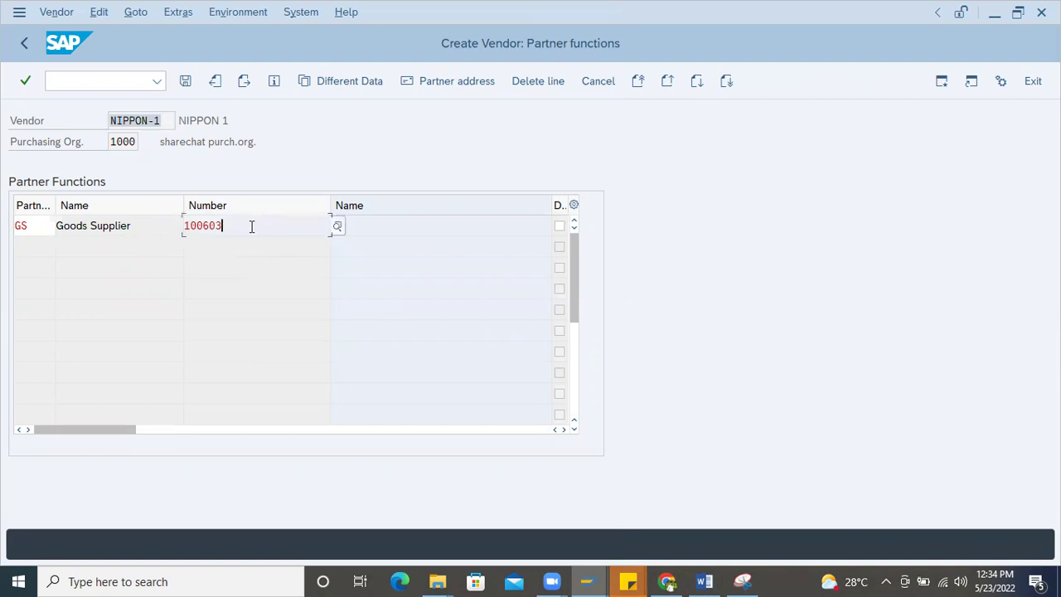
key(Return)
key(Tab)
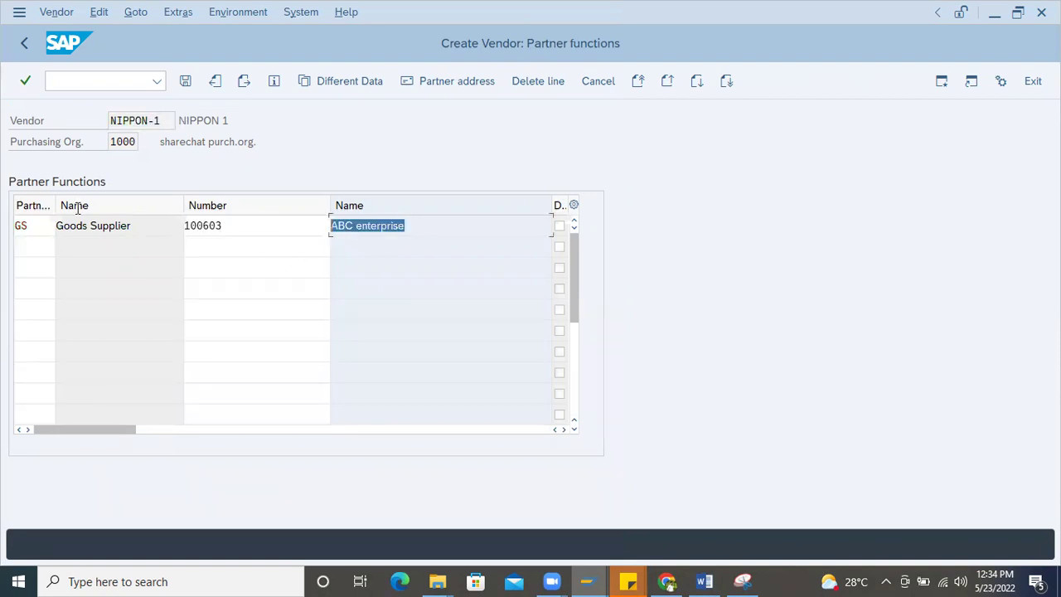
- Save vendor NIPPON-1 and select its full creation message text
click(185, 82)
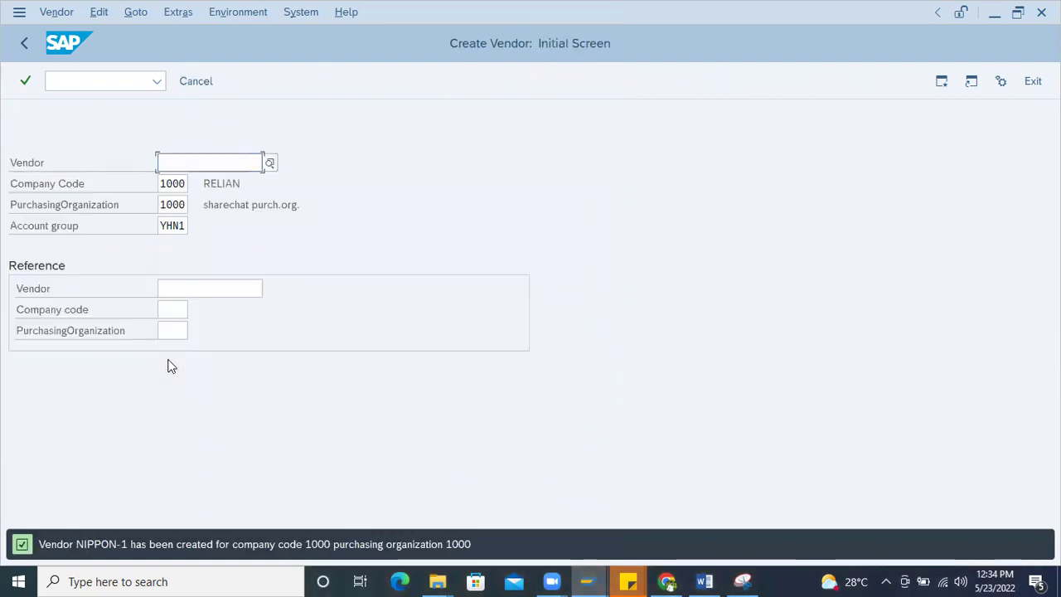
double_click(199, 544)
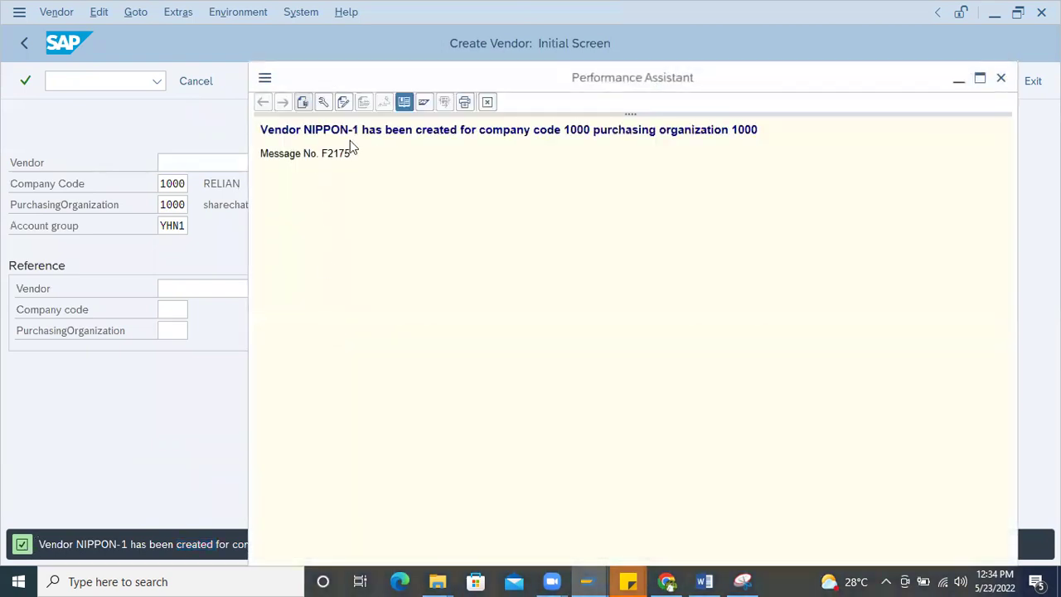
drag(756, 129, 166, 105)
key(ctrl+c)
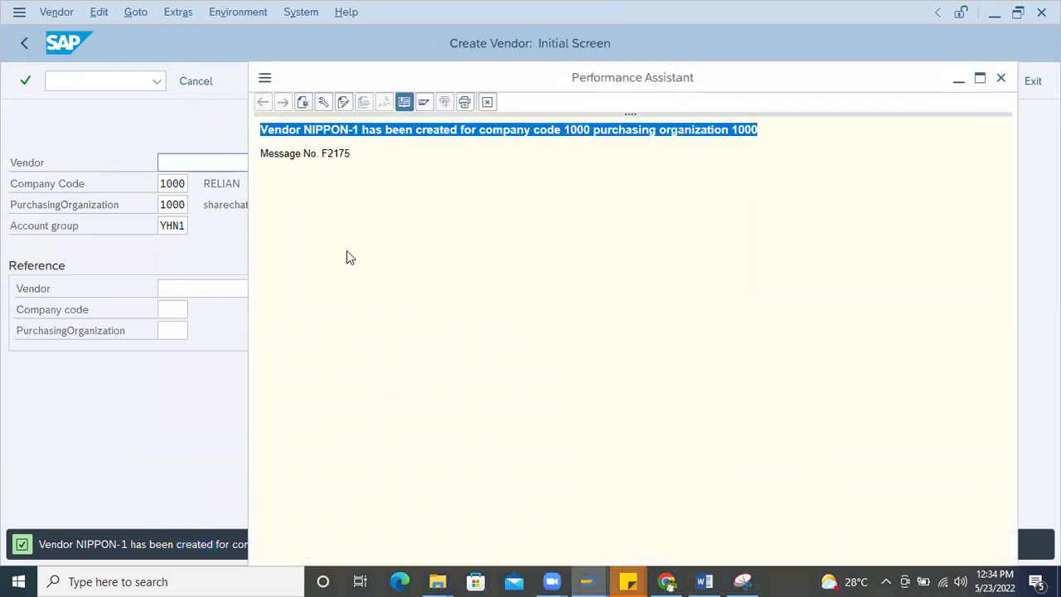
- Paste the NIPPON-1 creation message on a new line in the Word notes
click(704, 581)
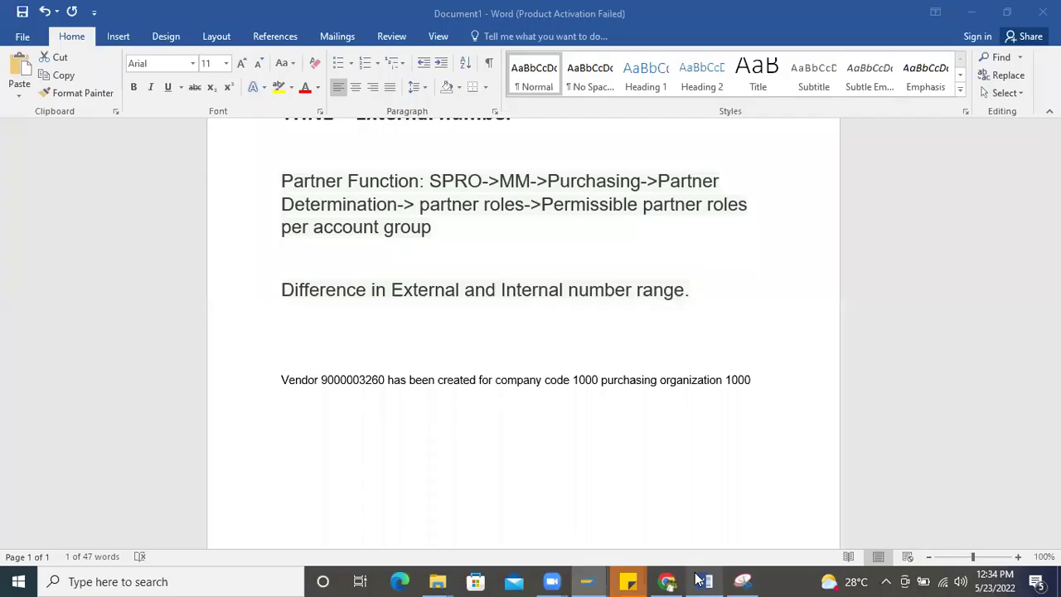
click(765, 379)
key(Return)
key(Return)
key(ctrl+v)
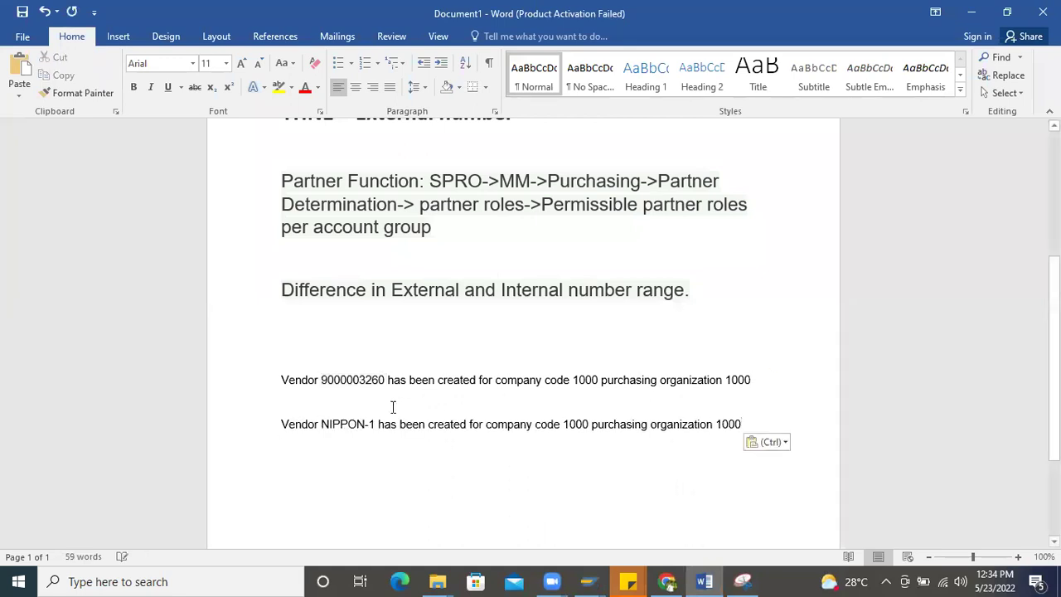
double_click(358, 379)
double_click(349, 424)
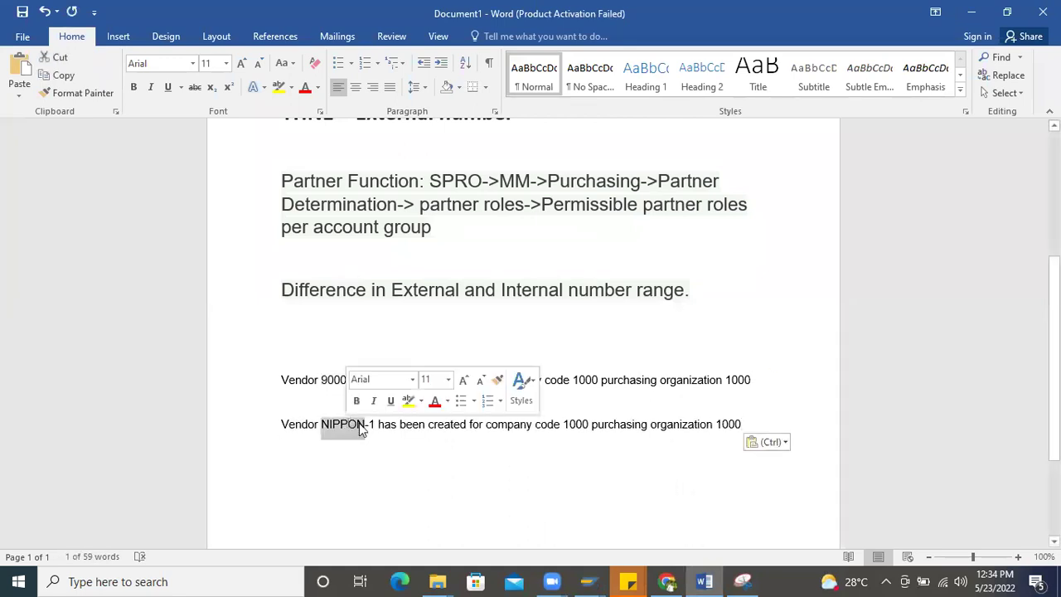
click(611, 378)
drag(387, 379, 318, 379)
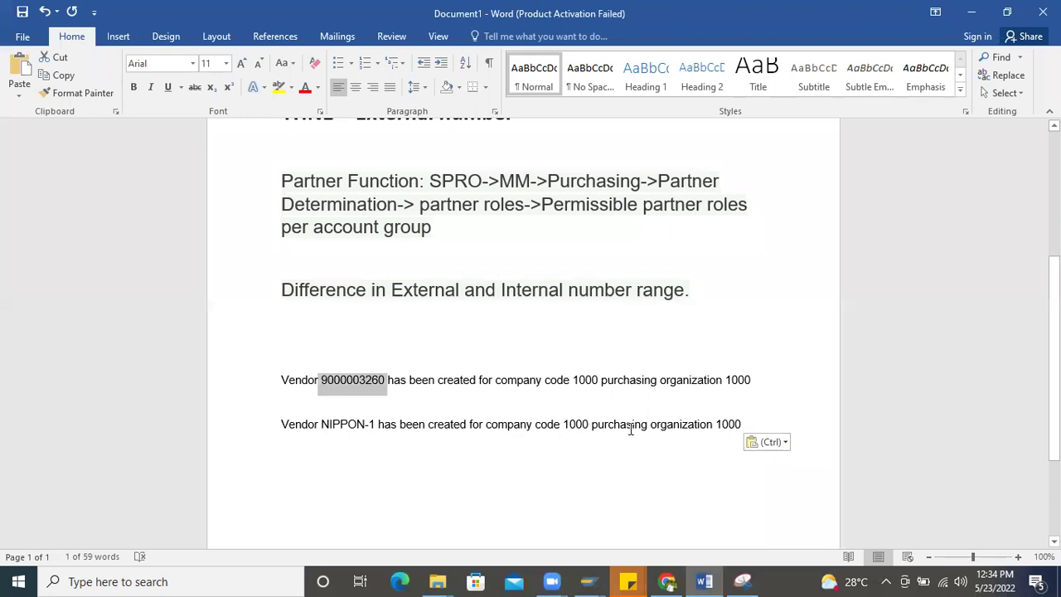
click(756, 423)
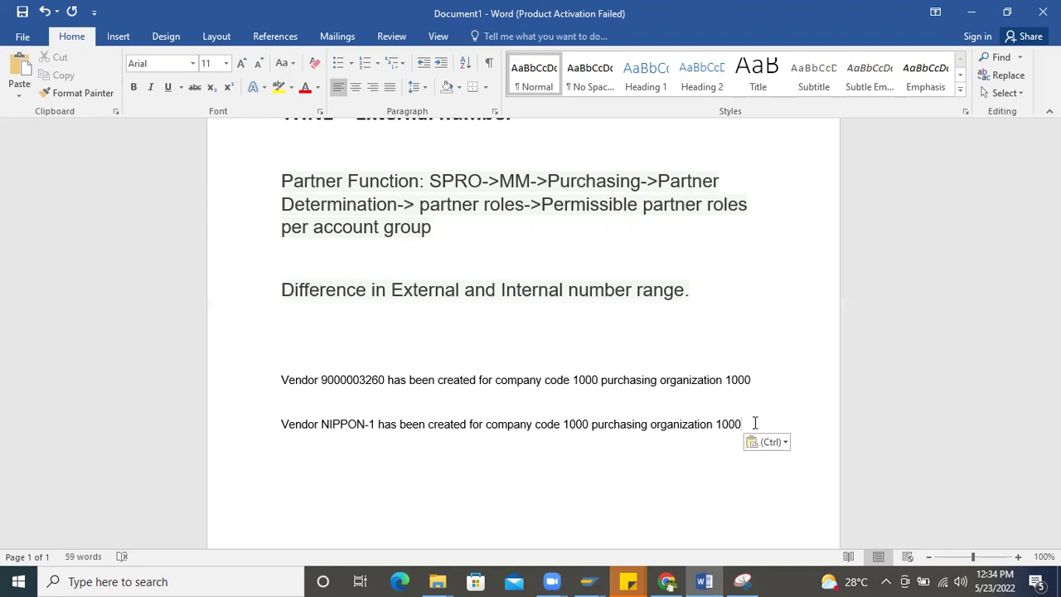
key(alt+Tab)
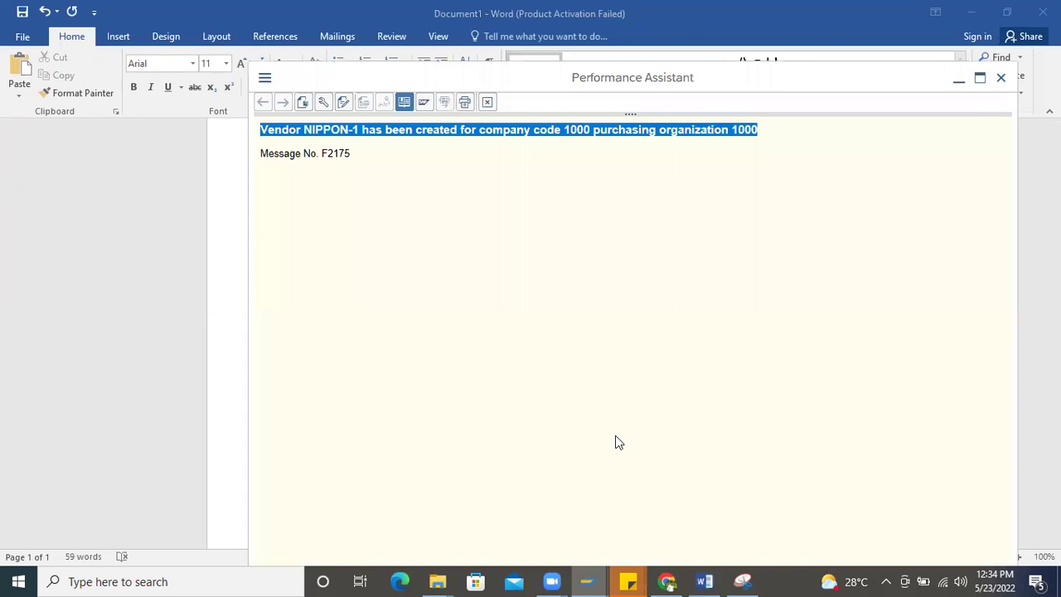
- Switch between the open SAP windows and Word notes, returning to the implementation guide tree
click(593, 578)
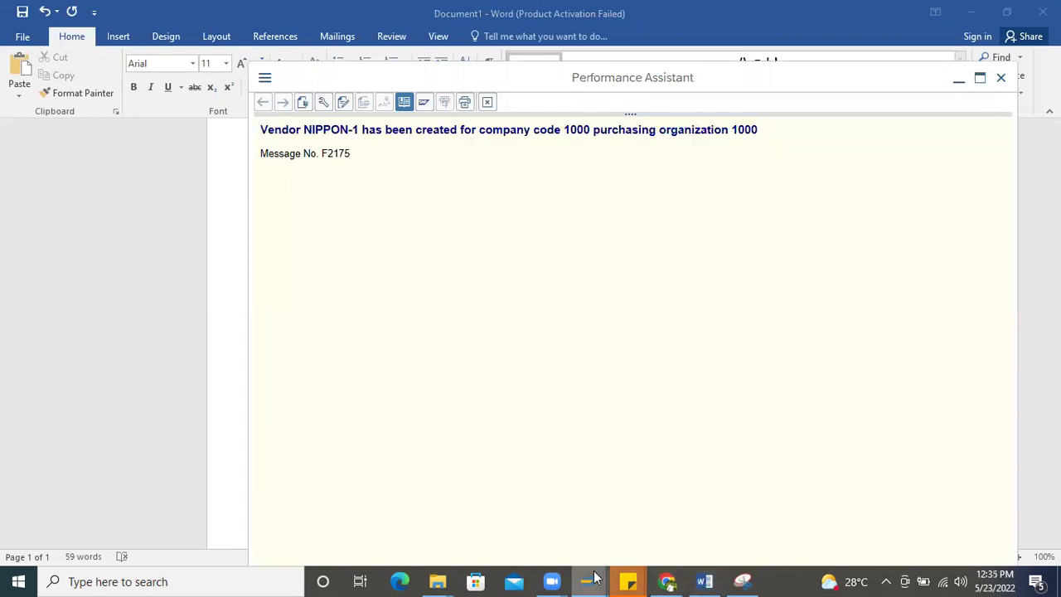
click(592, 505)
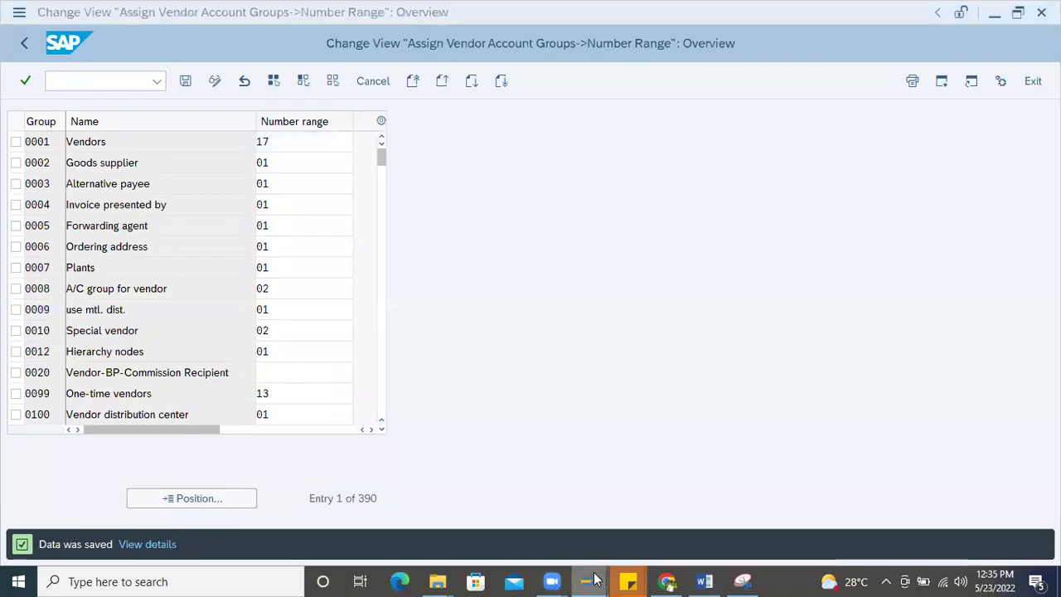
mouse_move(593, 578)
click(430, 523)
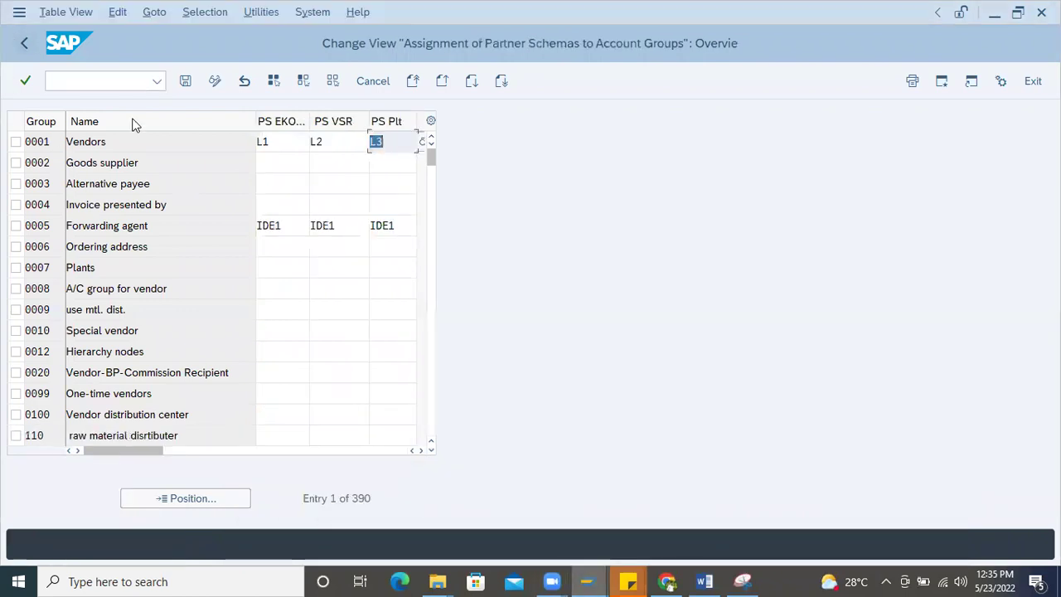
click(24, 43)
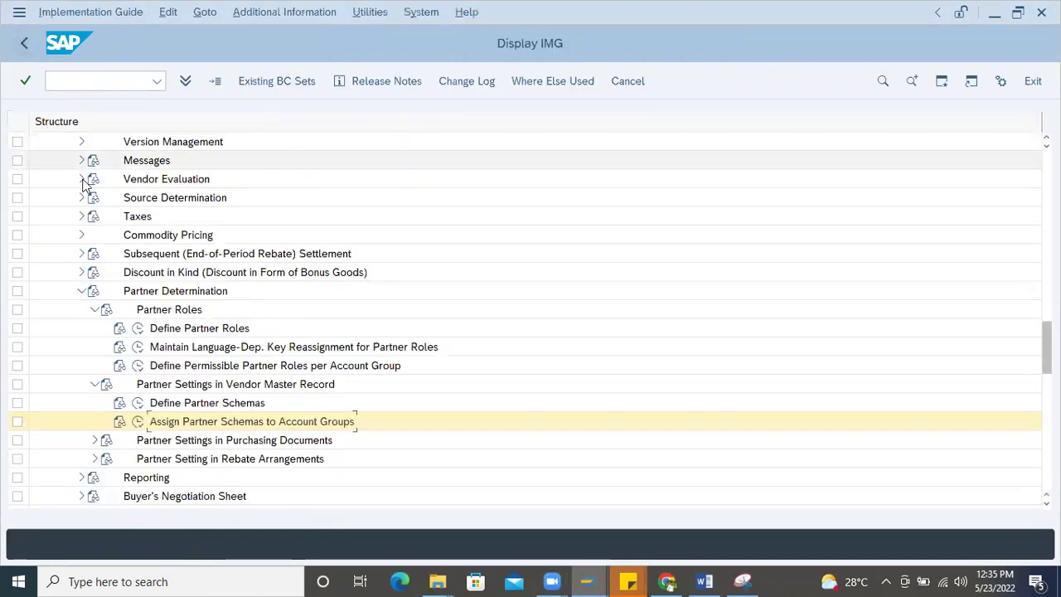
click(705, 582)
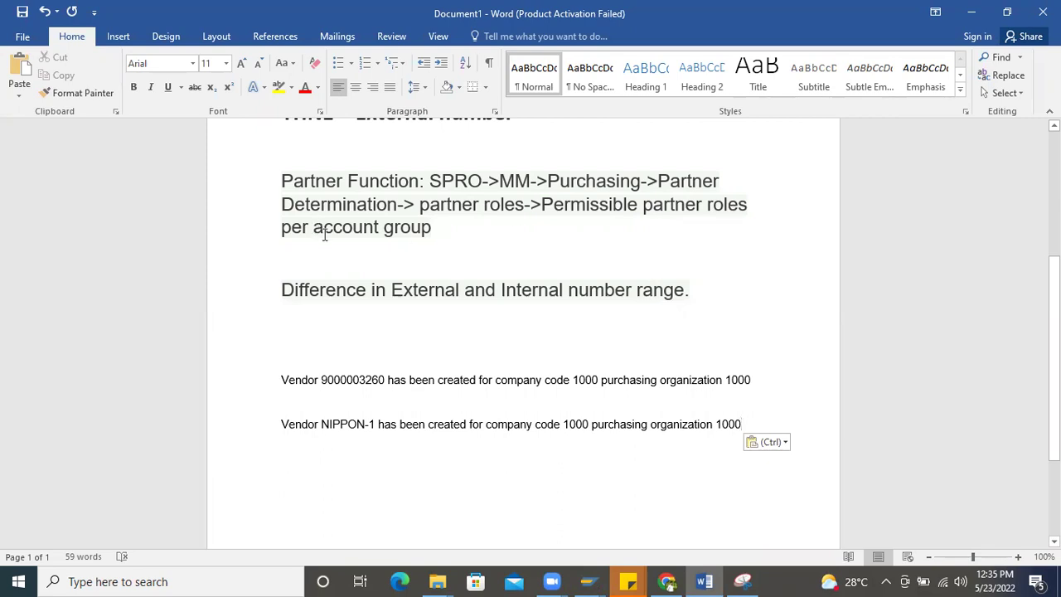
key(alt+Tab)
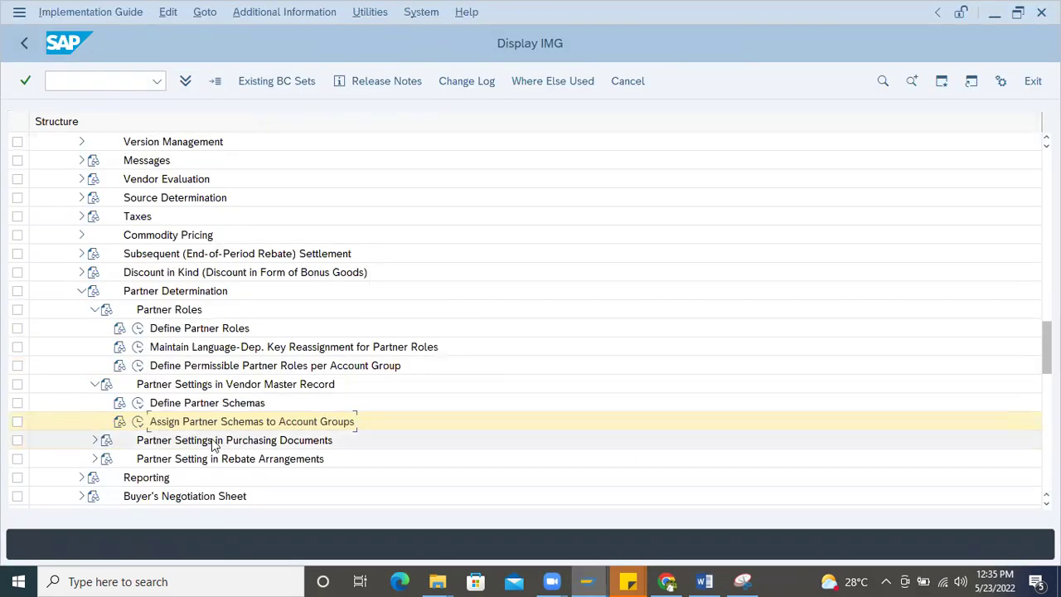
scroll(157, 425, down, 1)
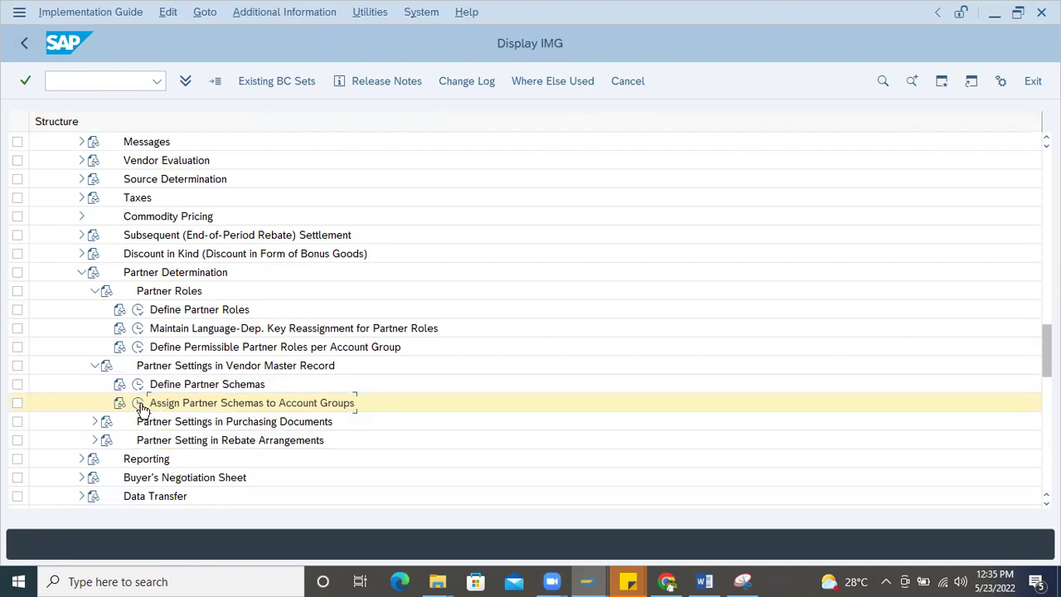
- Open Assign Partner Schemas to Account Groups read-only and review schemas L2 and L3 via F4
click(140, 405)
click(155, 490)
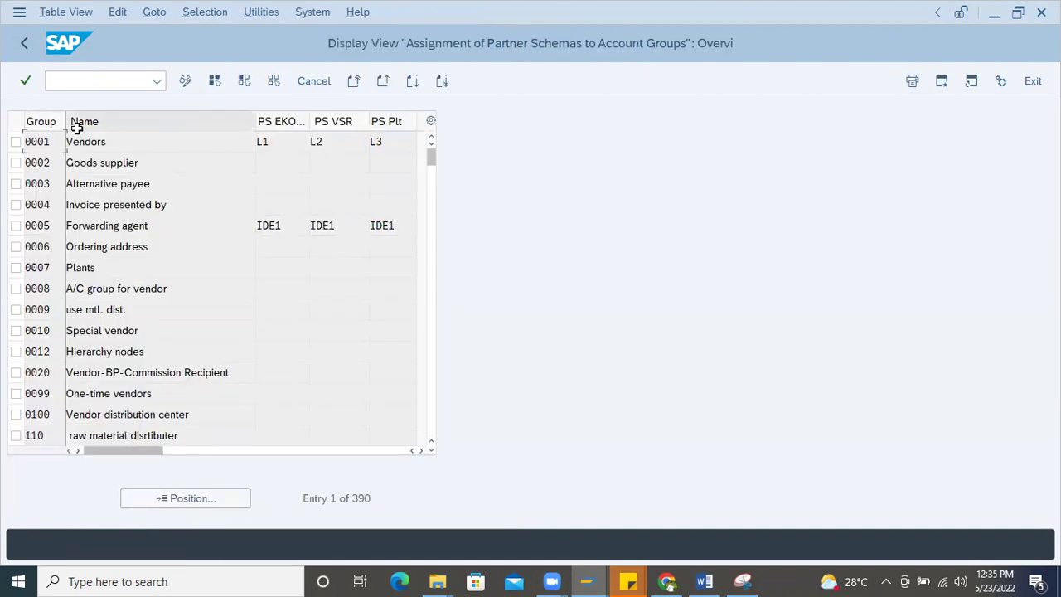
drag(66, 121, 84, 121)
click(335, 142)
key(F4)
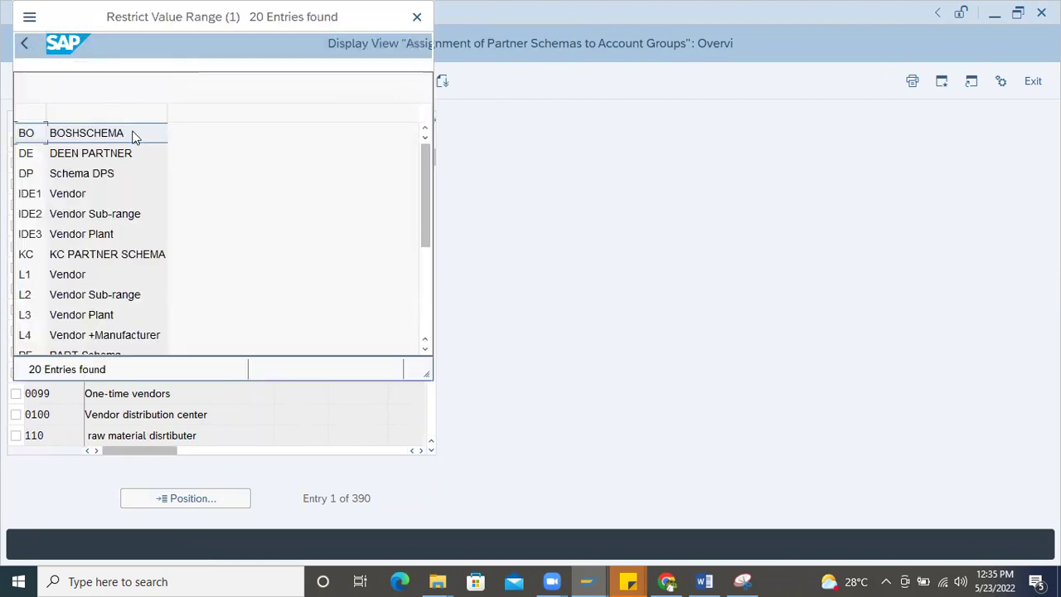
click(33, 296)
click(33, 317)
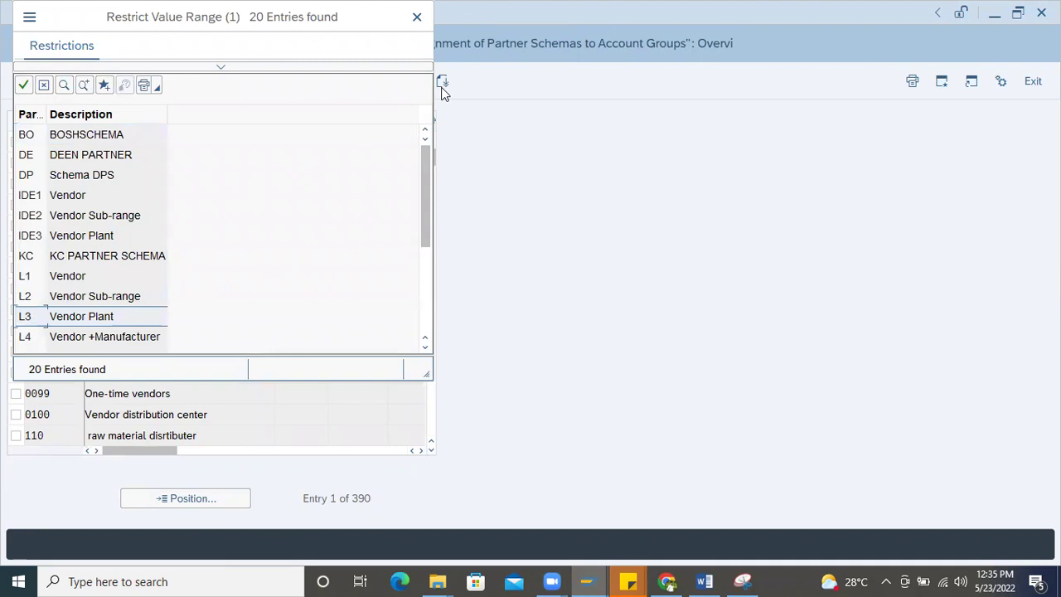
click(417, 18)
- Position to account group YHN1 and check its schemas L1, L2 and L3
click(210, 495)
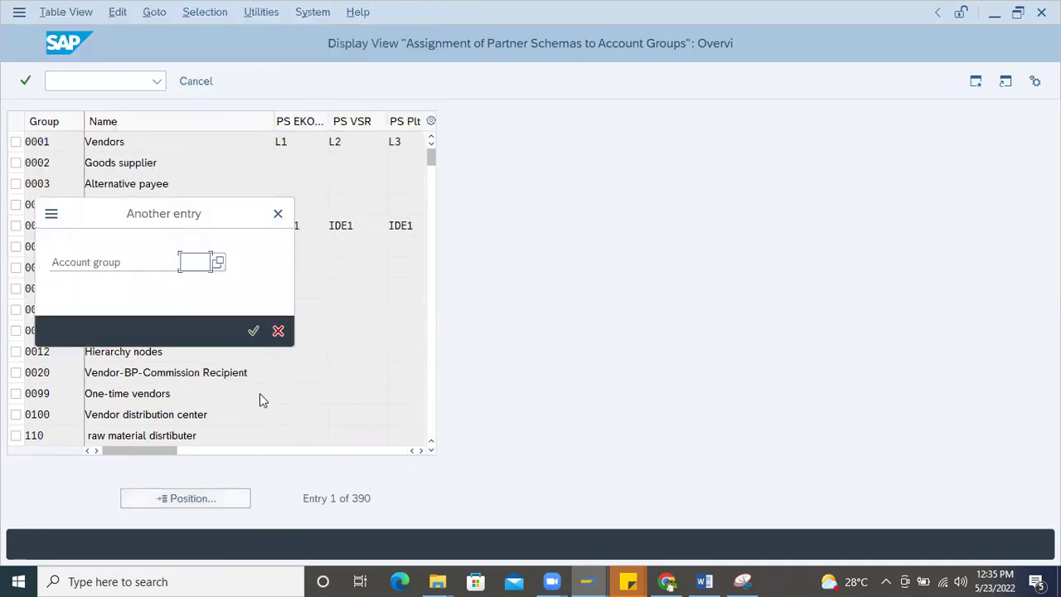
key(BackSpace)
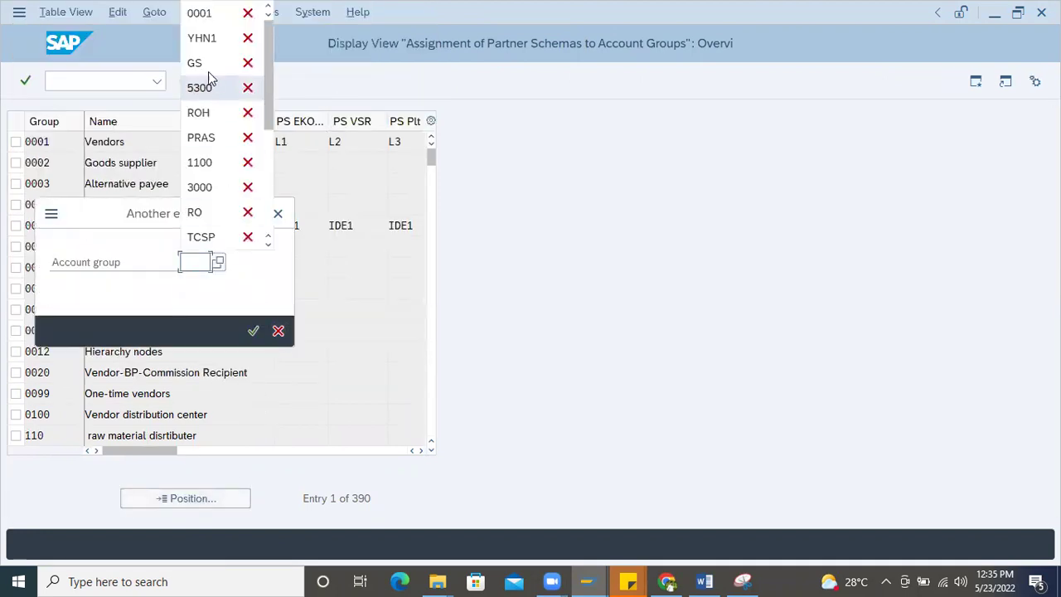
click(199, 40)
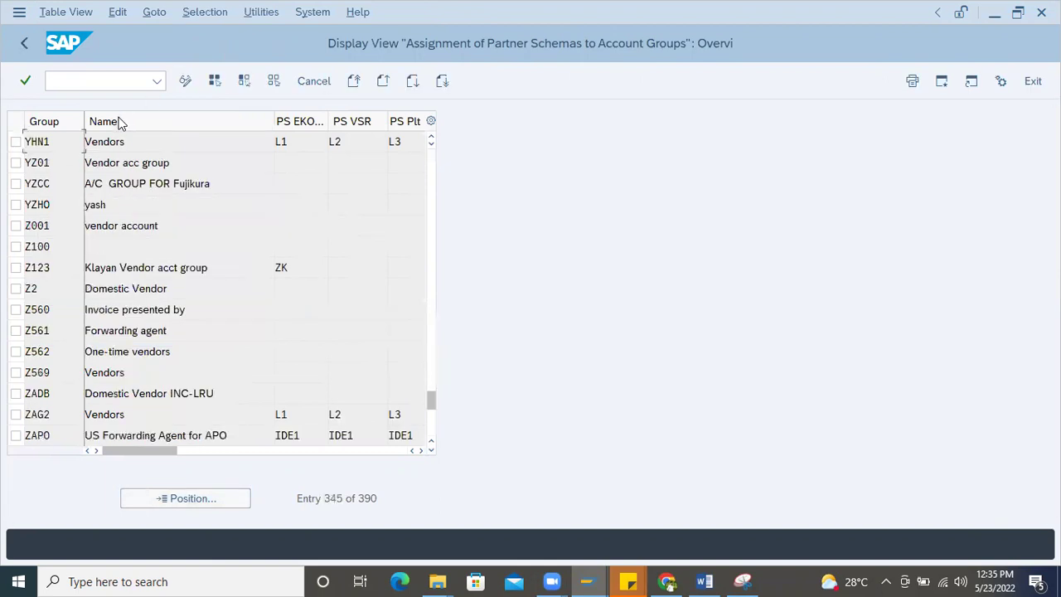
key(ctrl+a)
click(286, 142)
click(346, 144)
click(414, 144)
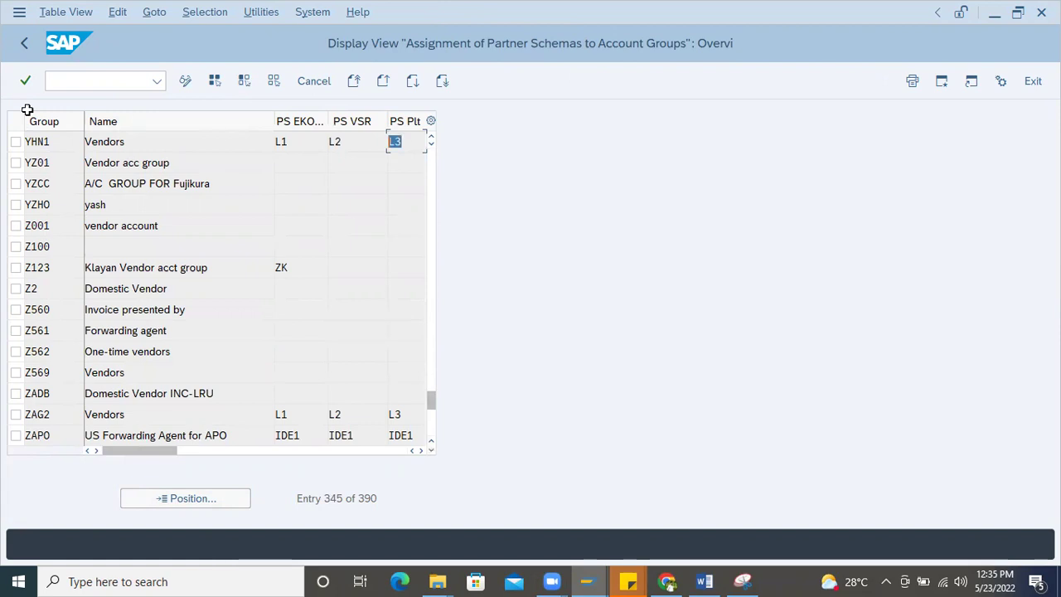
- Position to account group 0001 to compare its schemas
key(Return)
text(0001)
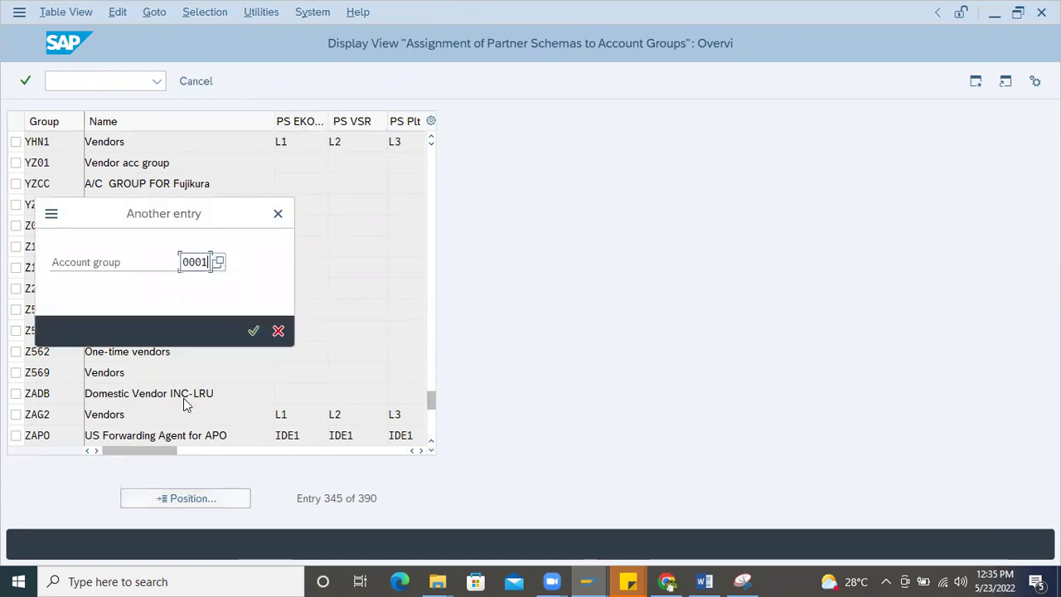
key(Return)
click(57, 146)
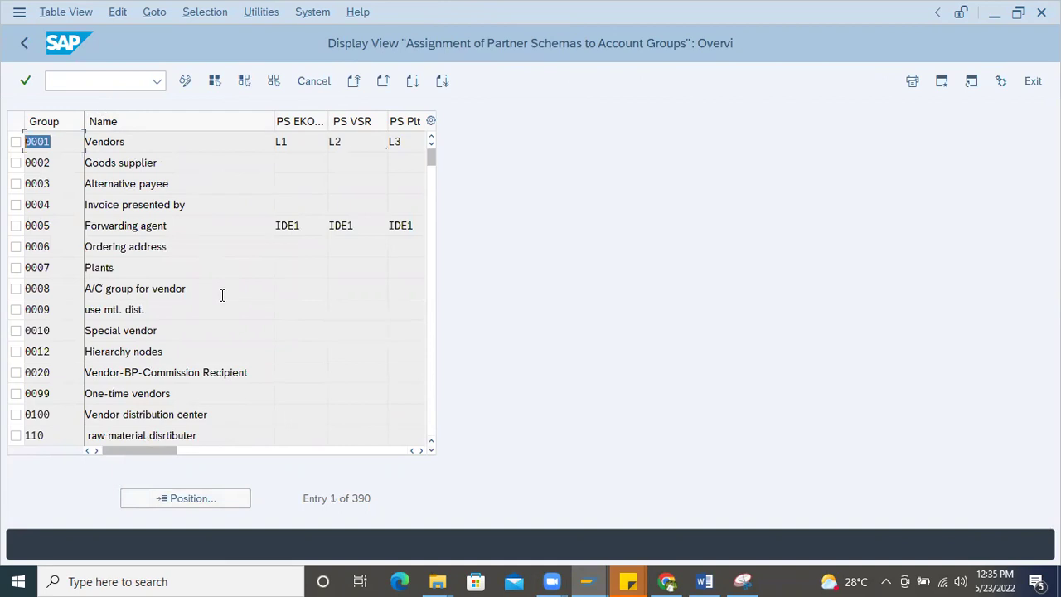
- Cancel the pending Position dialog and go back to the Display IMG tree
key(Return)
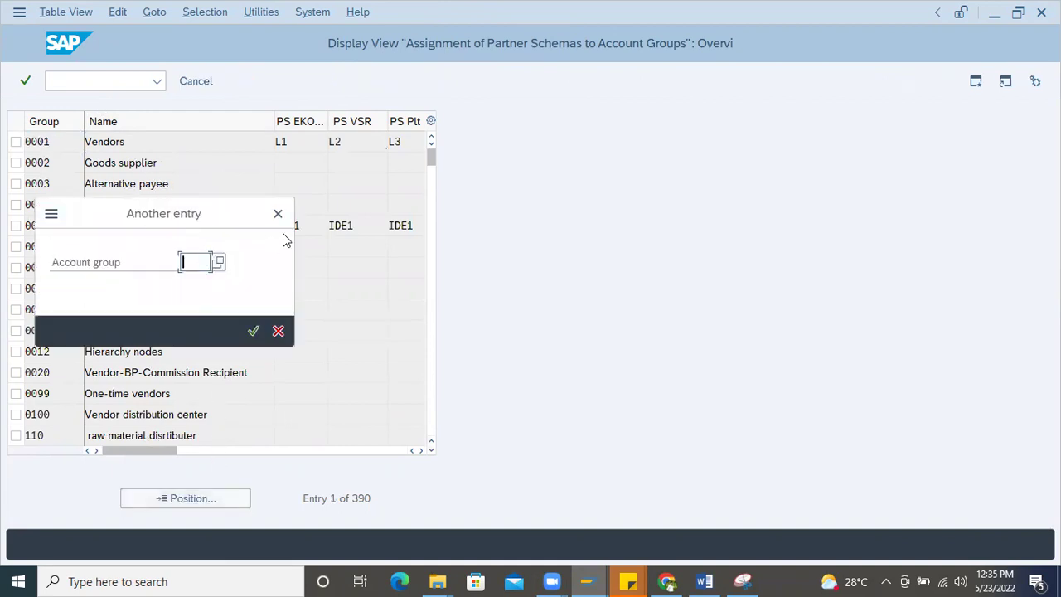
key(Escape)
click(27, 43)
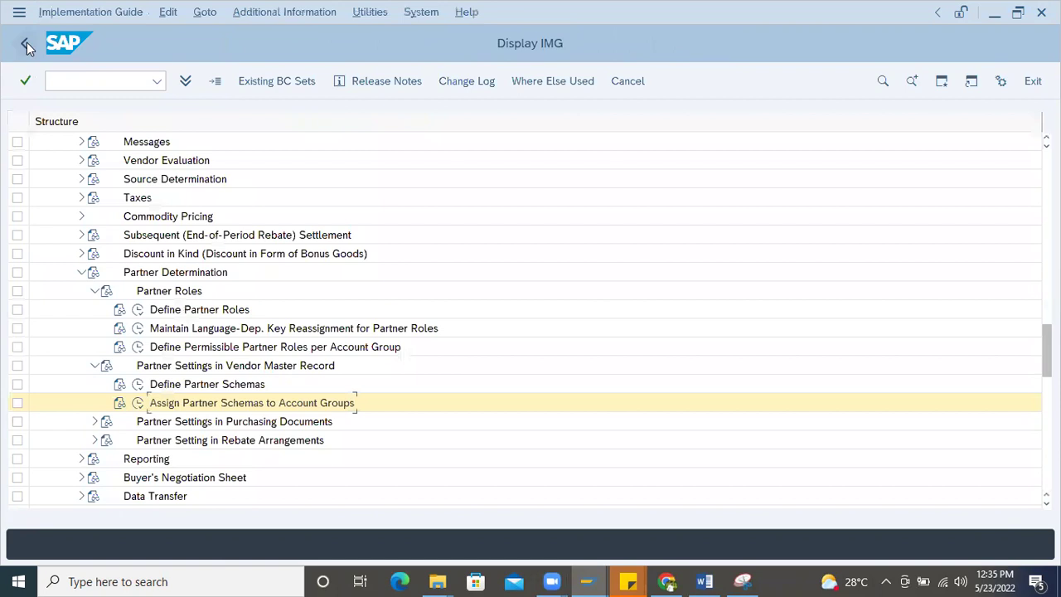
scroll(173, 237, up, 5)
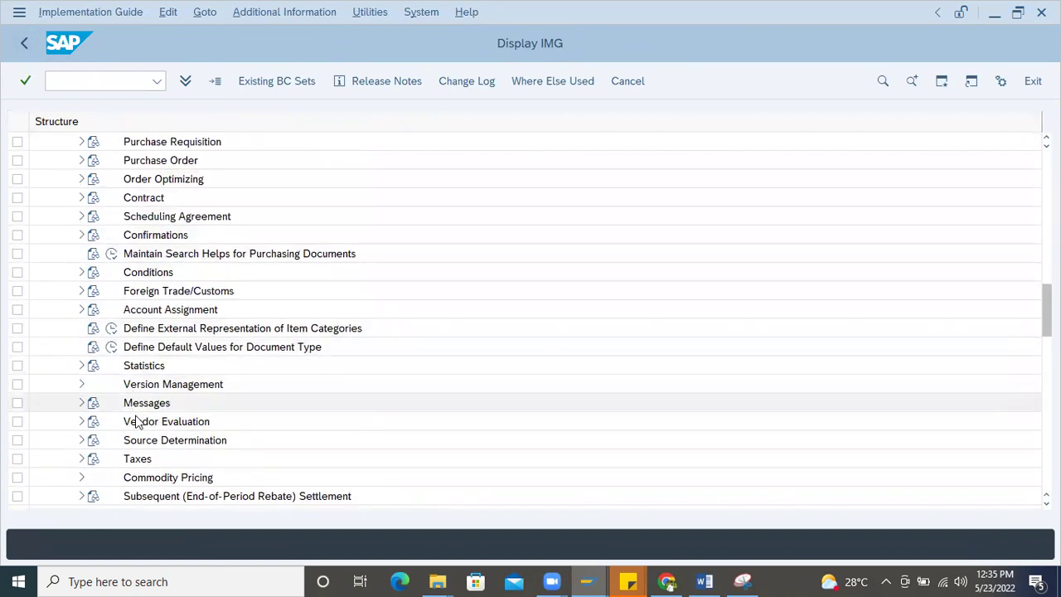
scroll(131, 406, down, 1)
scroll(131, 398, up, 5)
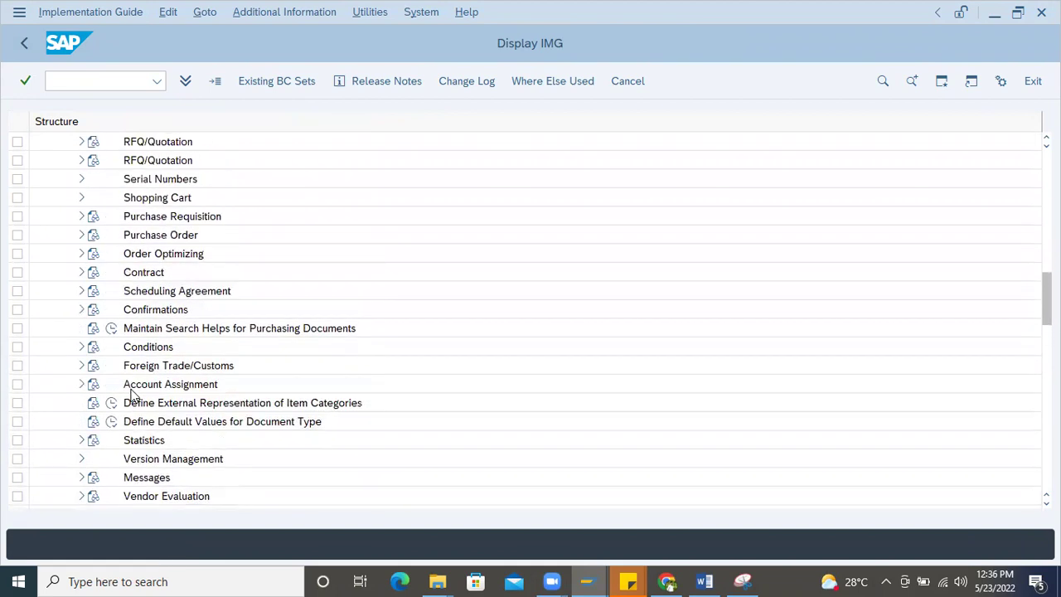
- Bring the account group number range window forward and go Back twice out of it
click(587, 580)
click(580, 532)
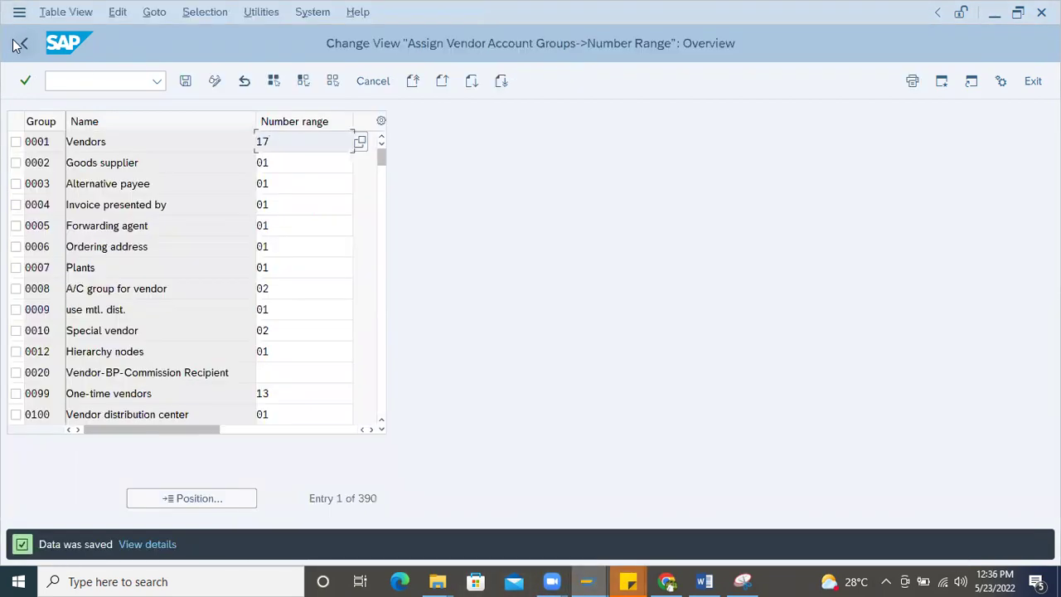
click(25, 44)
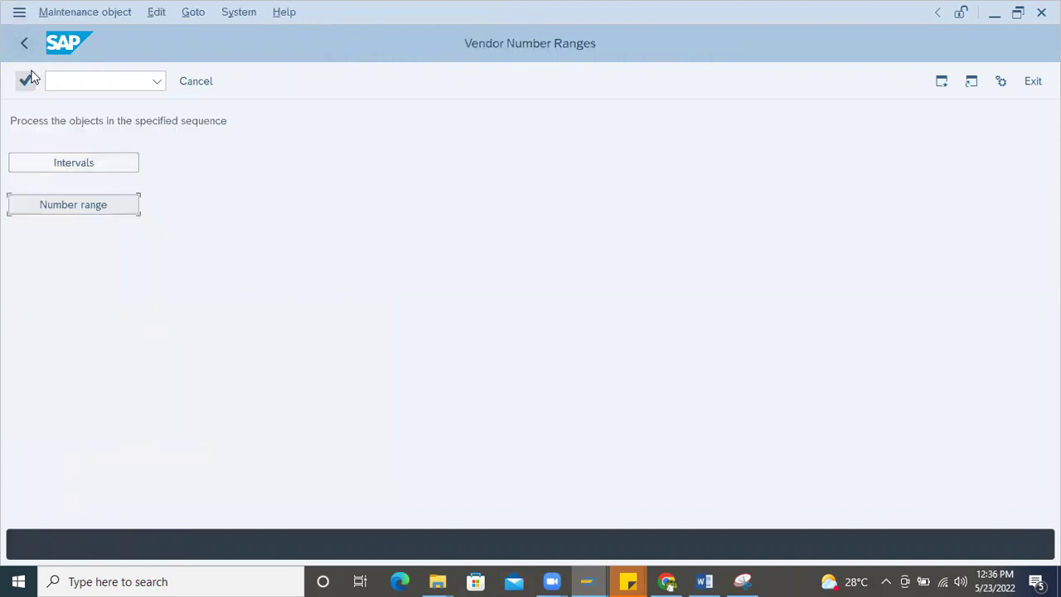
click(22, 47)
click(139, 310)
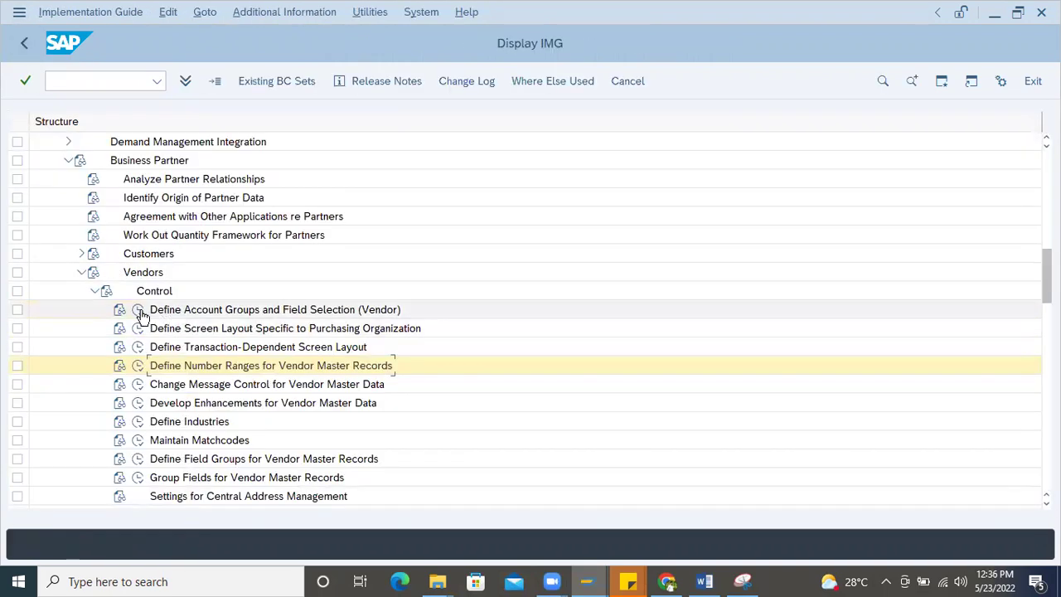
key(Return)
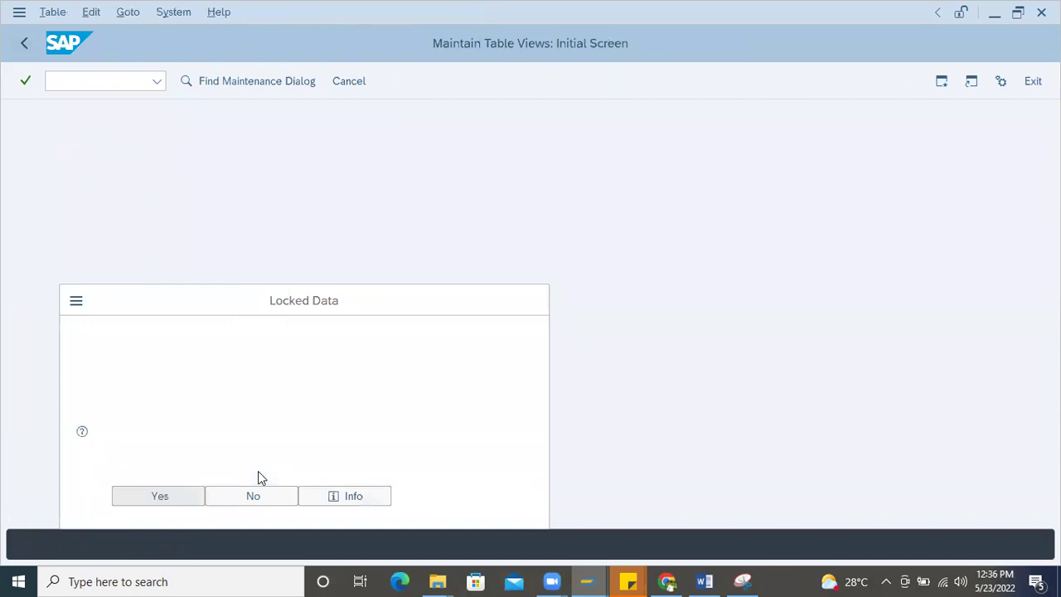
click(201, 496)
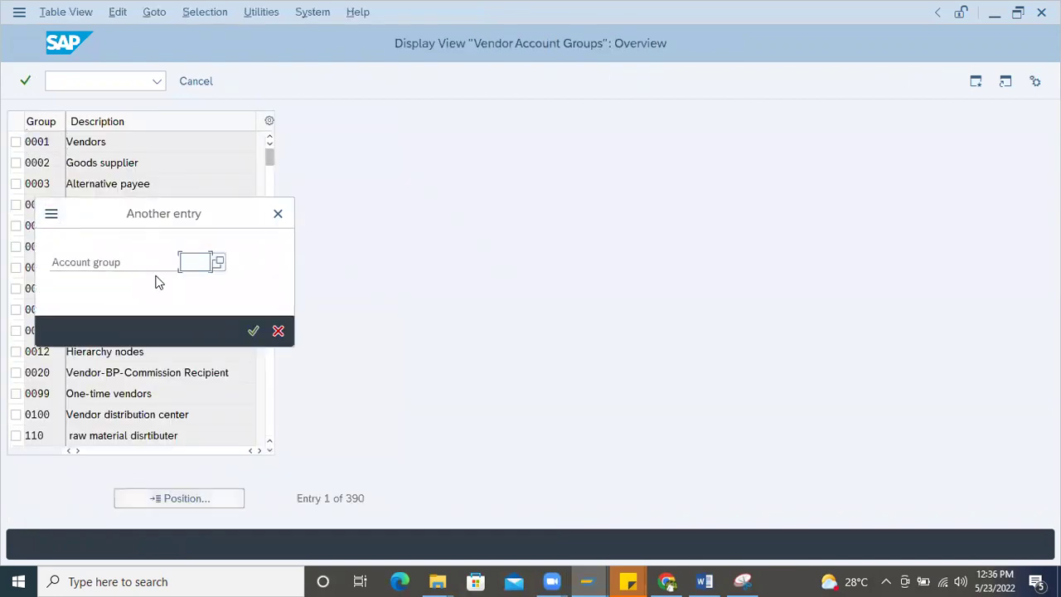
text(0001)
key(Return)
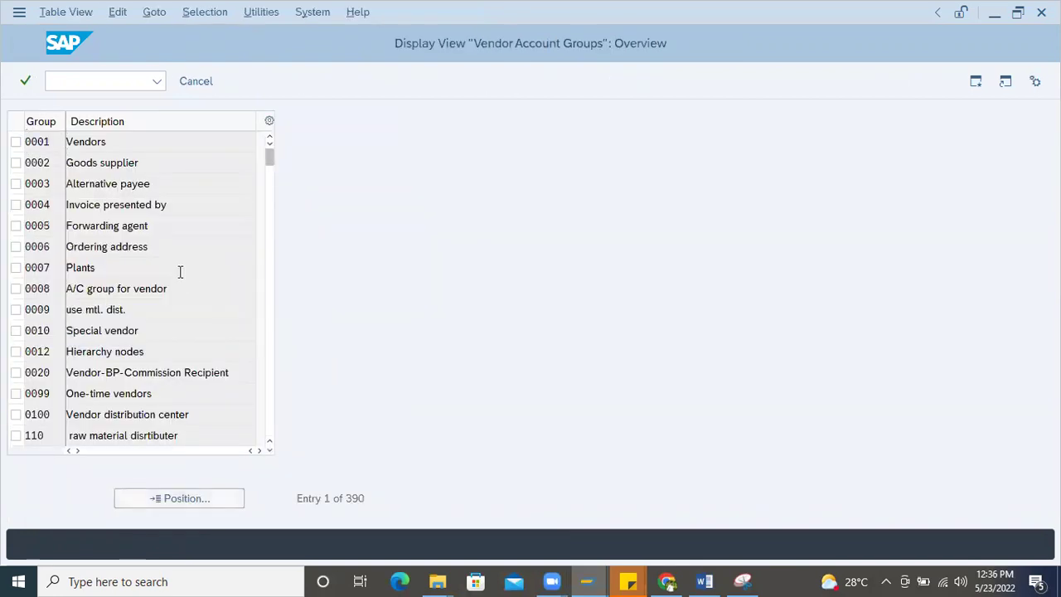
click(16, 141)
click(196, 80)
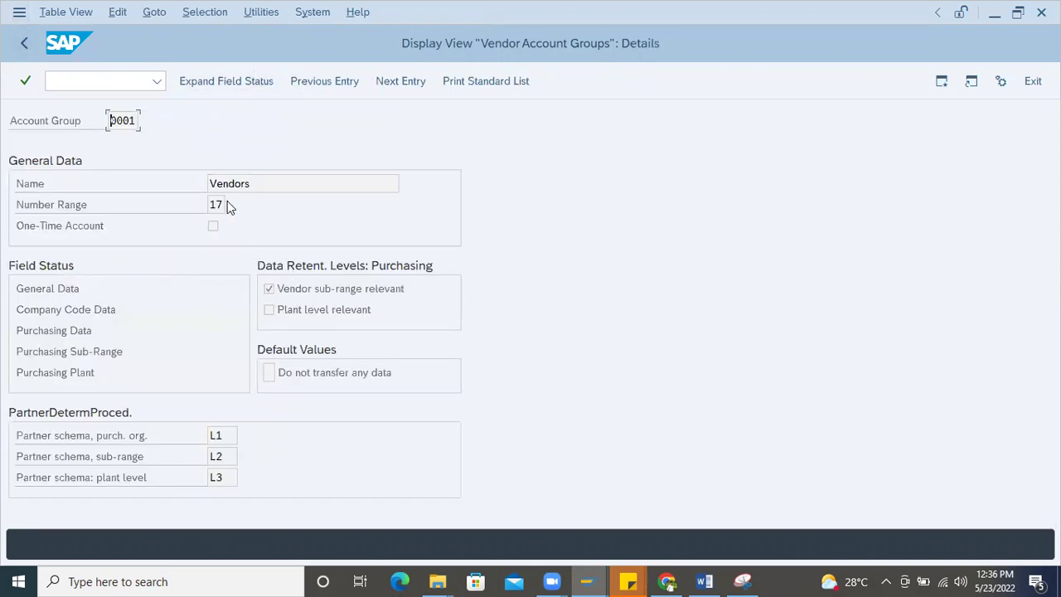
double_click(226, 205)
double_click(243, 185)
click(215, 204)
click(28, 48)
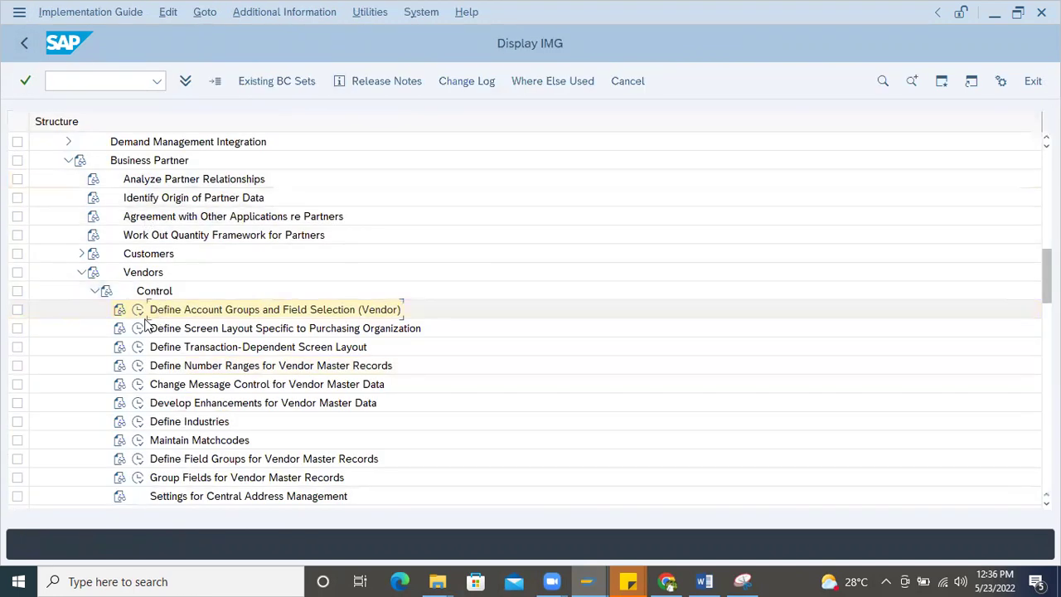
- Confirm in the number range assignments that account group 0001 uses number range 17
click(137, 368)
click(78, 206)
click(246, 432)
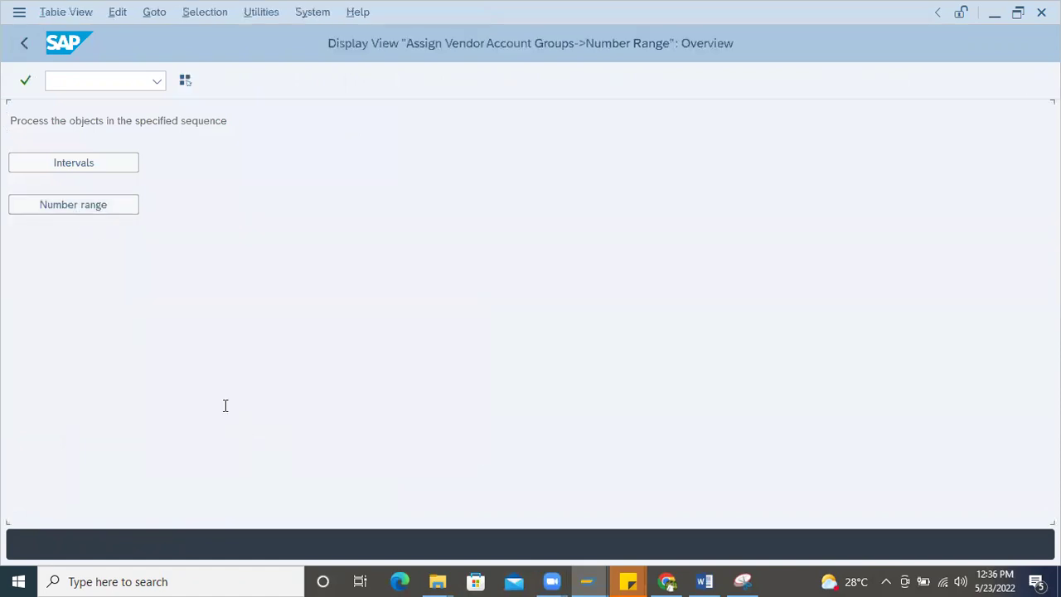
click(195, 498)
text(0001)
key(Return)
click(300, 142)
click(31, 53)
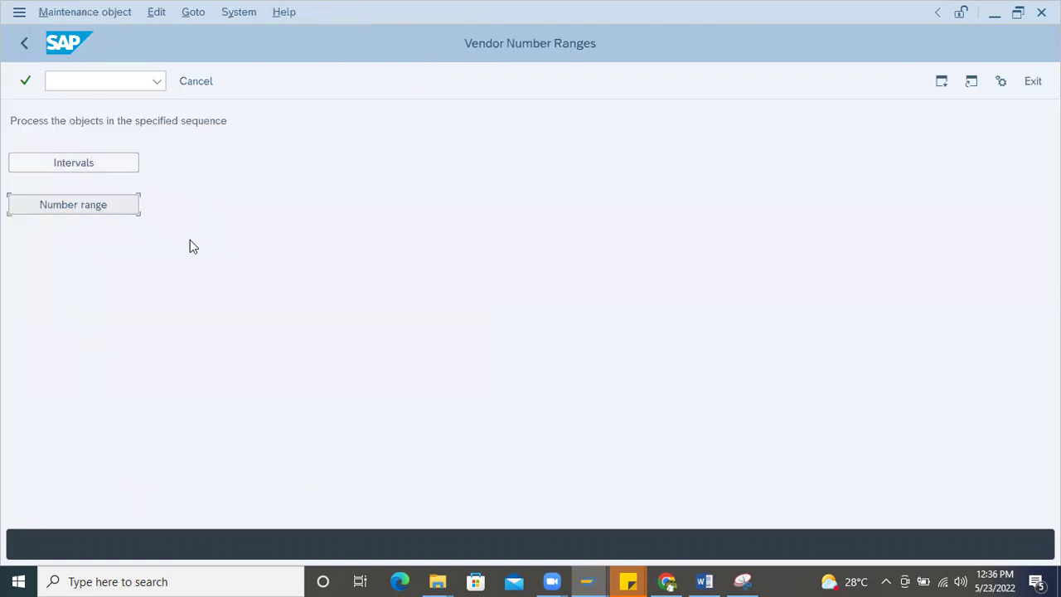
- Inspect interval 17 in the vendor number range intervals, then go Back to the IMG tree
click(103, 163)
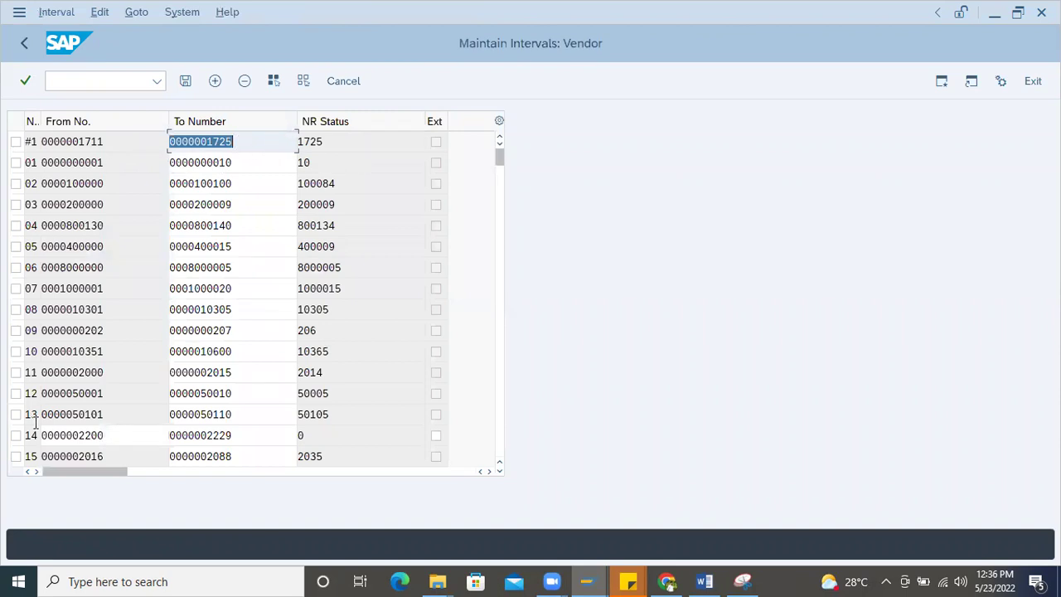
scroll(27, 452, down, 1)
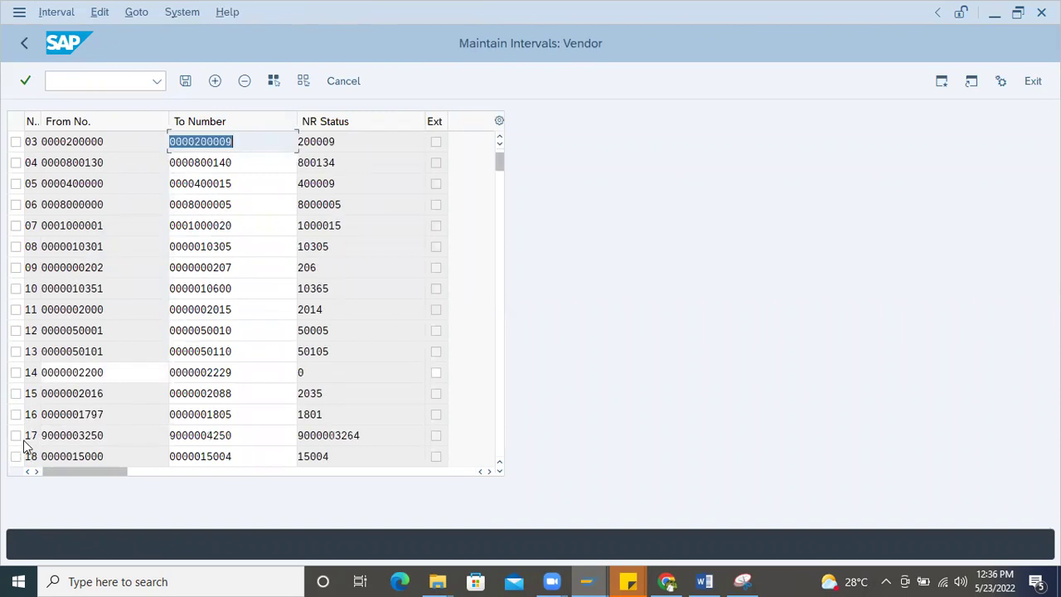
click(16, 435)
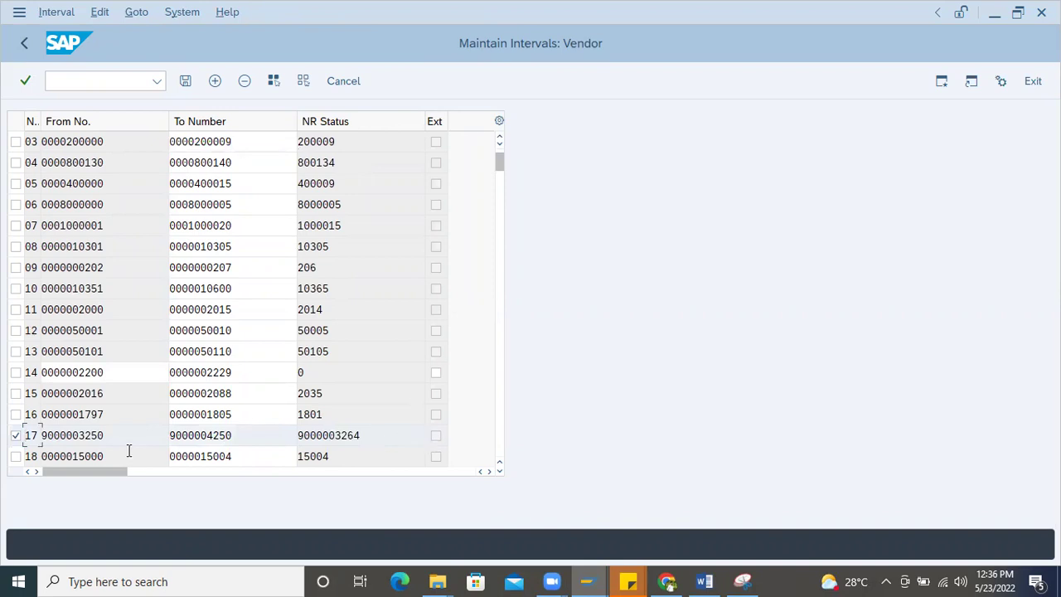
click(16, 435)
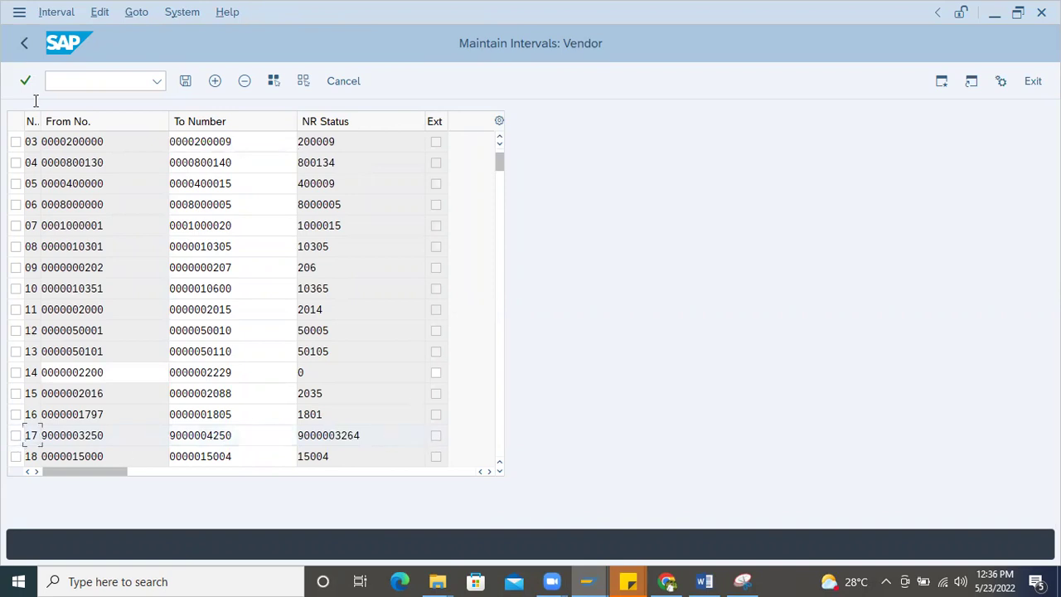
click(25, 46)
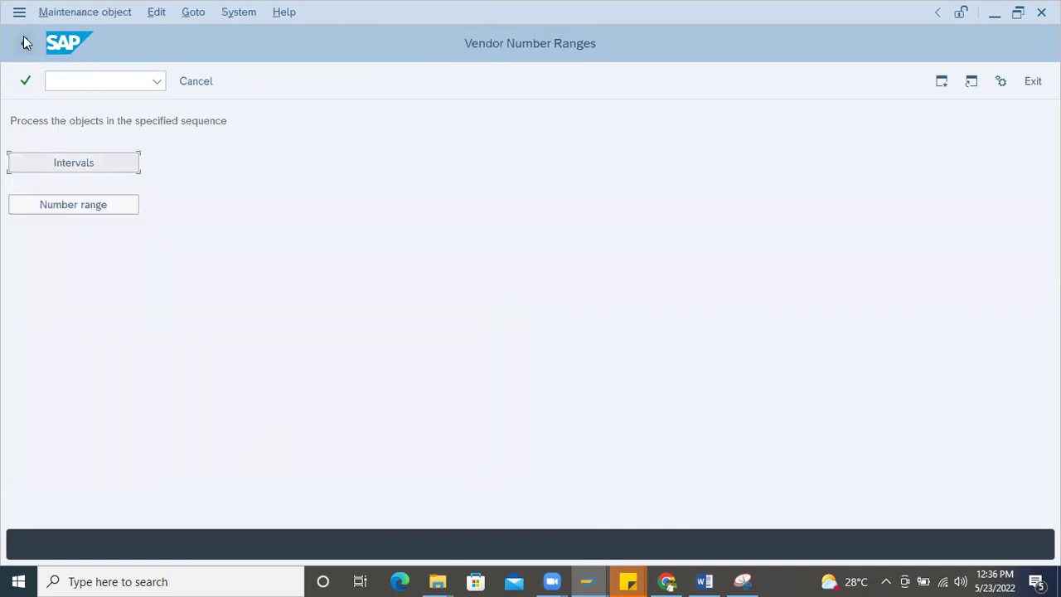
click(25, 46)
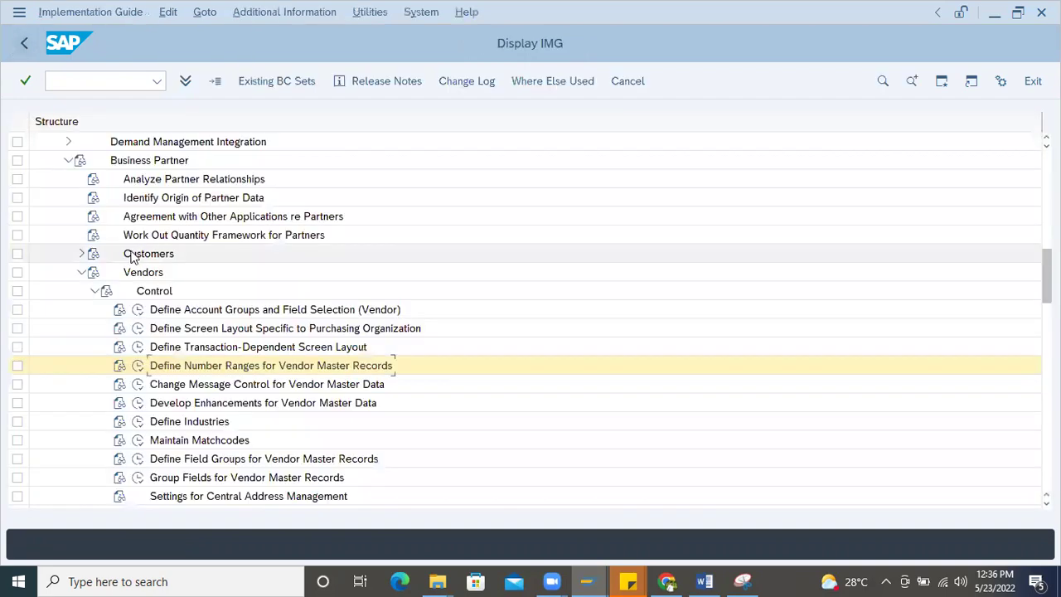
click(137, 308)
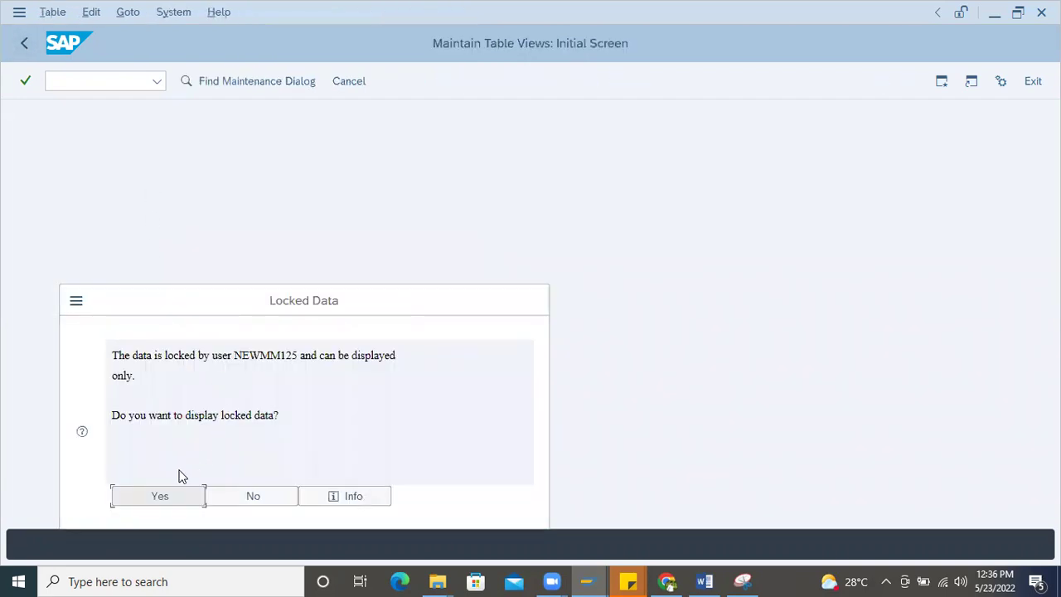
click(159, 495)
click(179, 498)
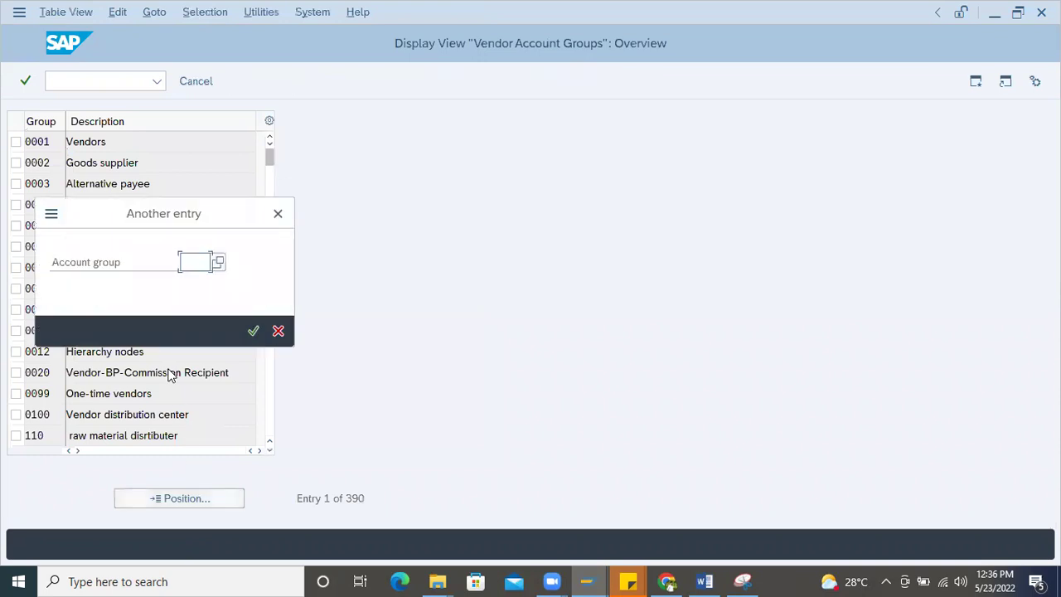
text(YHN1)
key(Return)
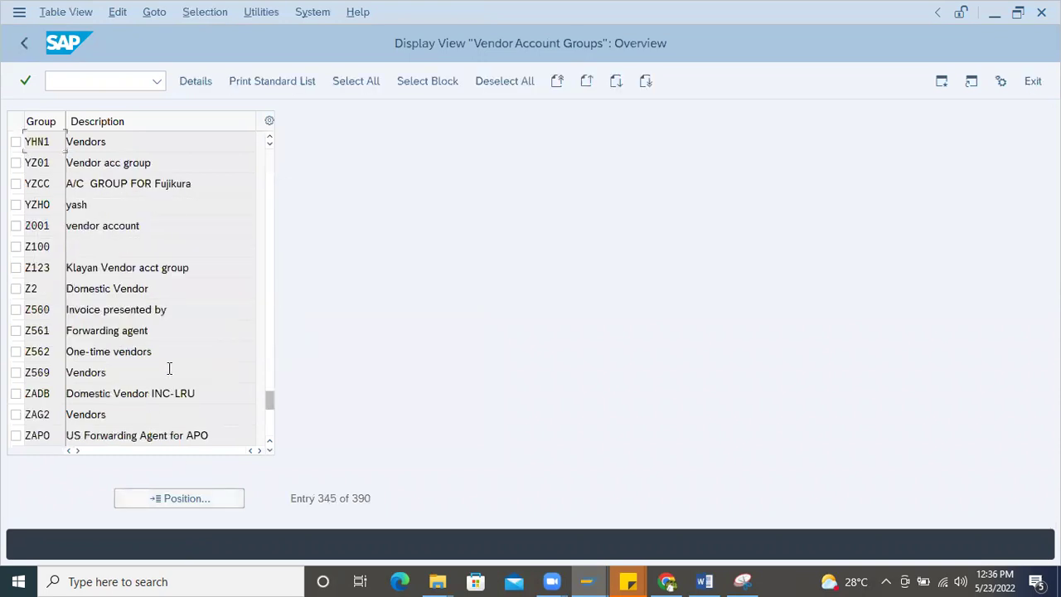
click(199, 84)
click(225, 202)
drag(224, 204, 91, 206)
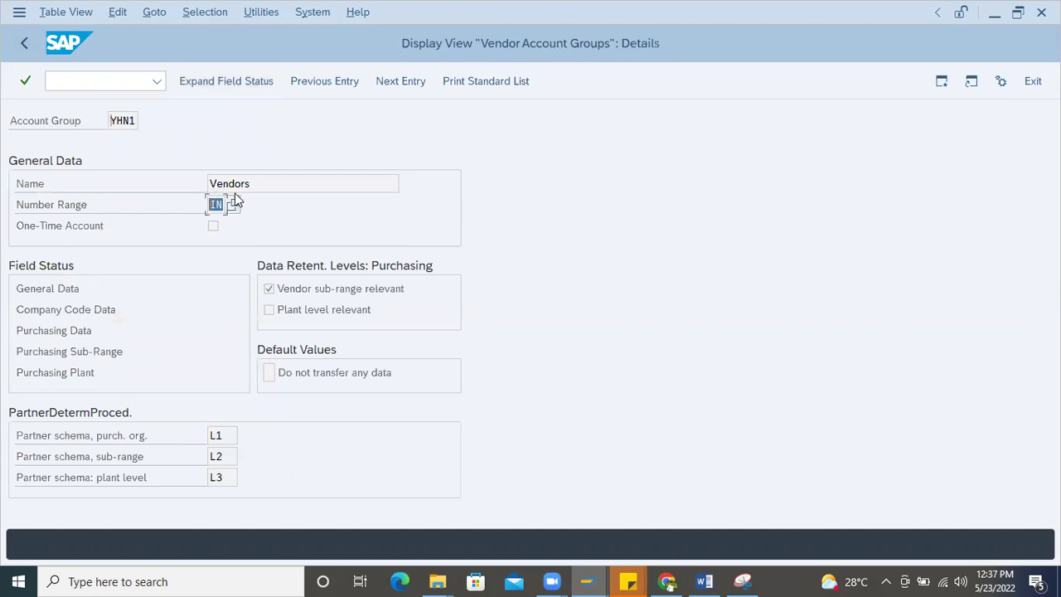
drag(254, 183, 209, 183)
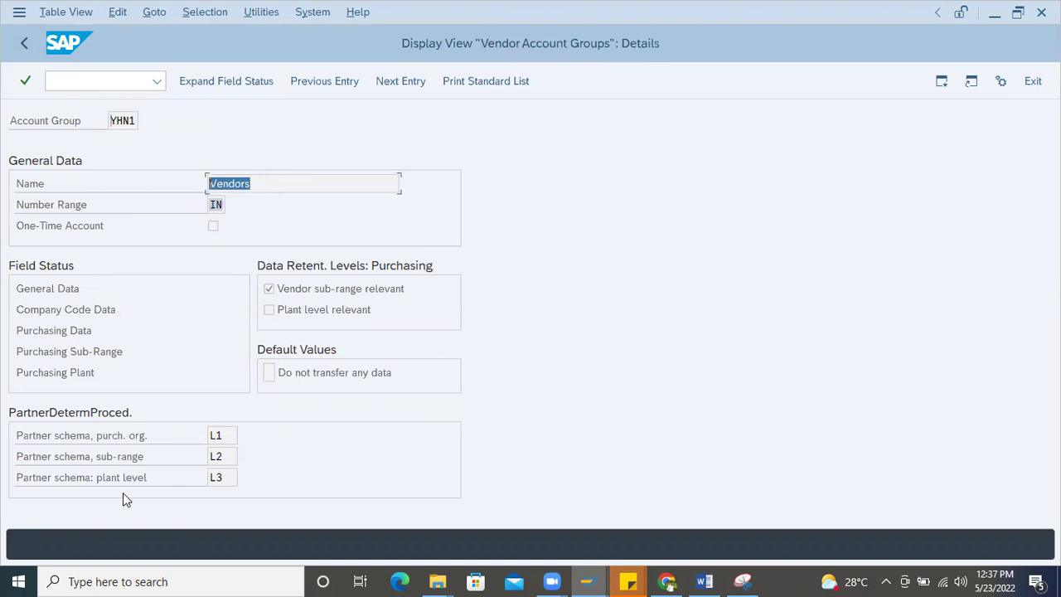
click(220, 439)
key(Tab)
key(Tab)
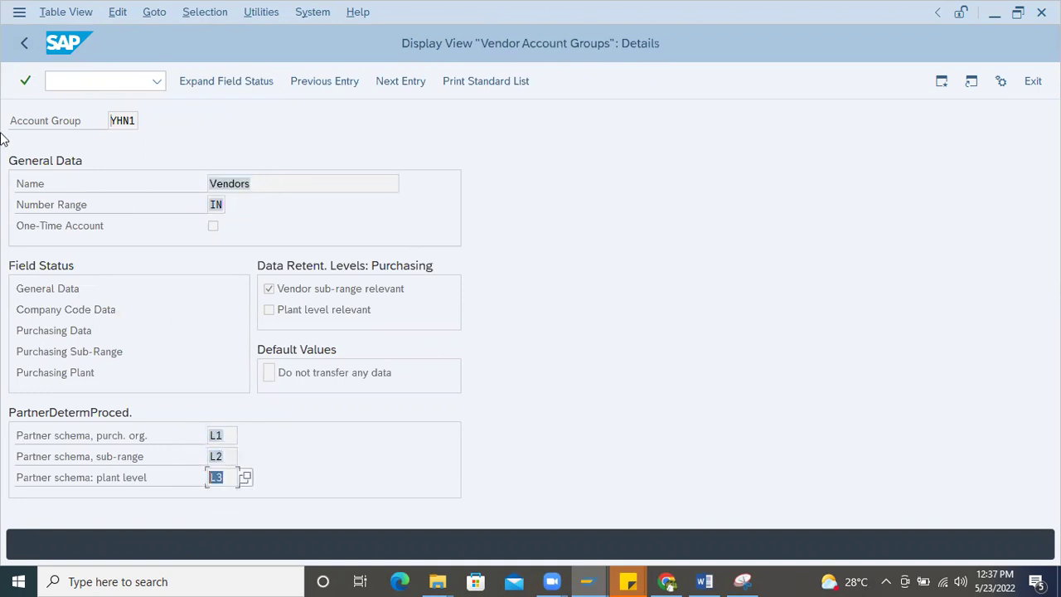
click(22, 43)
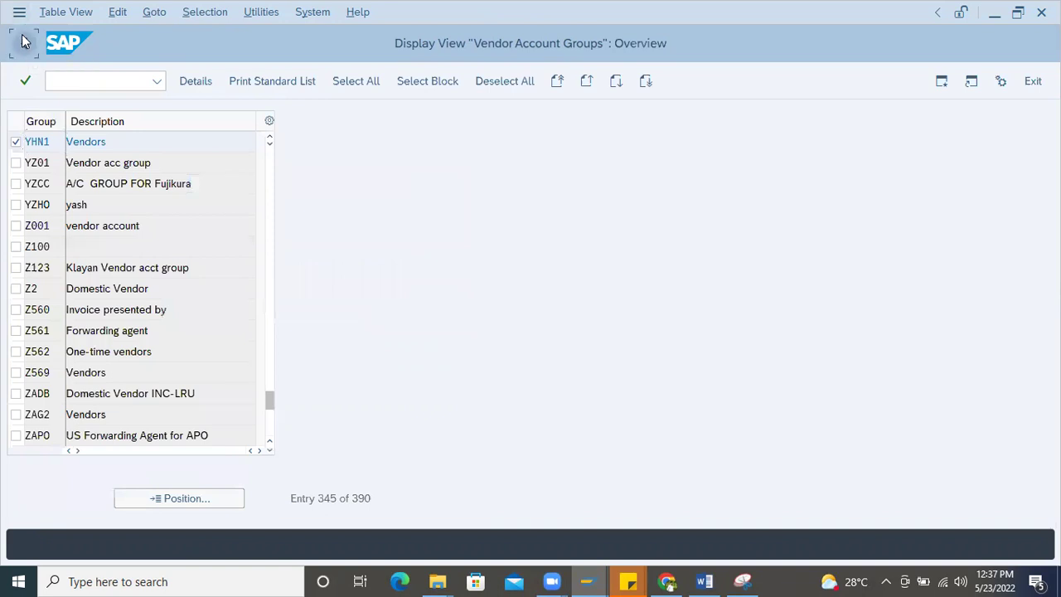
click(22, 43)
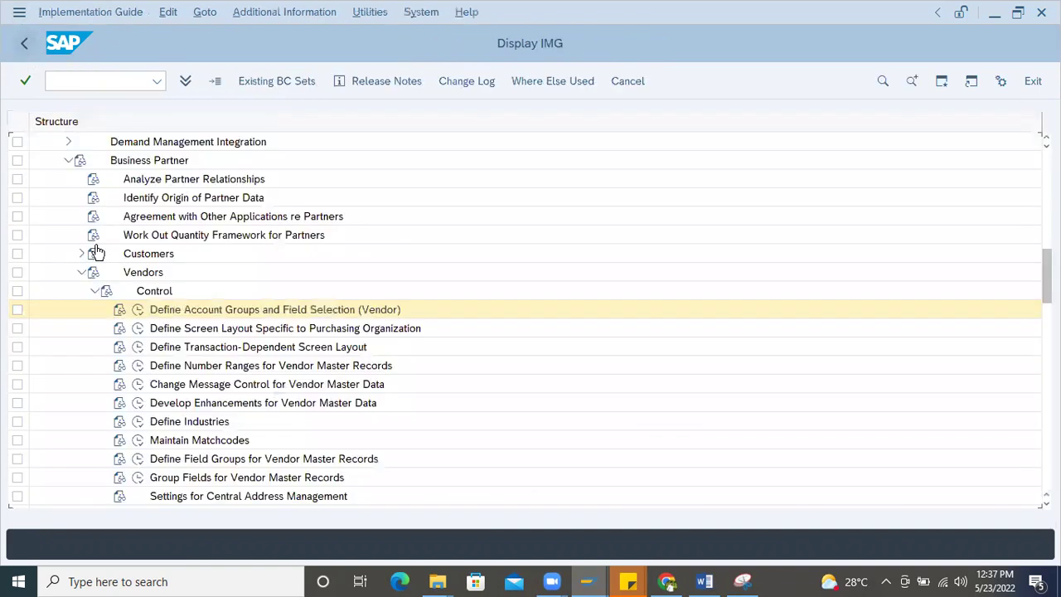
- Confirm in the number range assignments that account group YHN1 uses number range IN
click(141, 367)
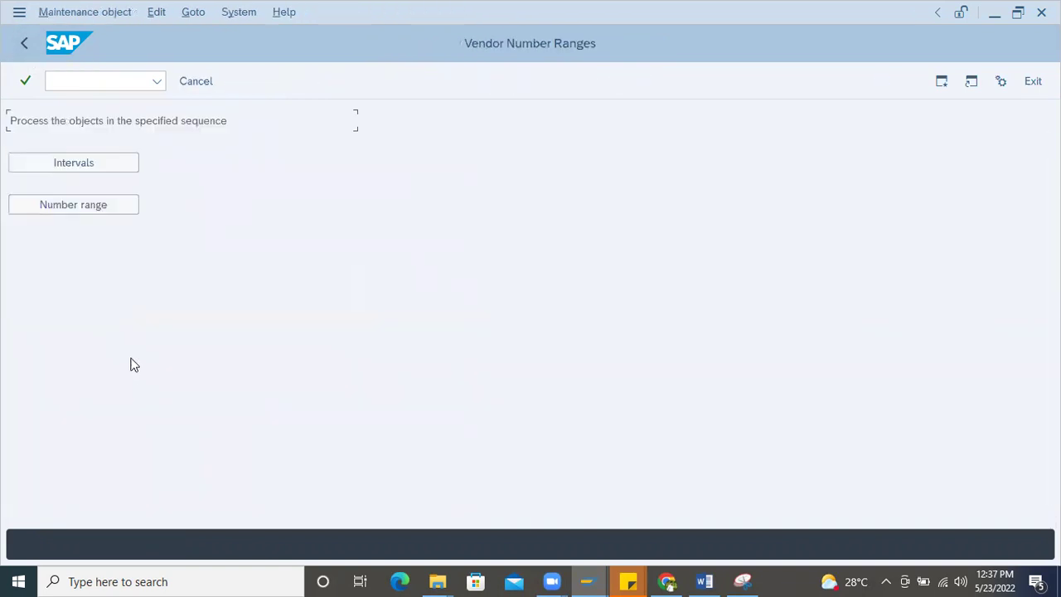
click(73, 208)
click(261, 437)
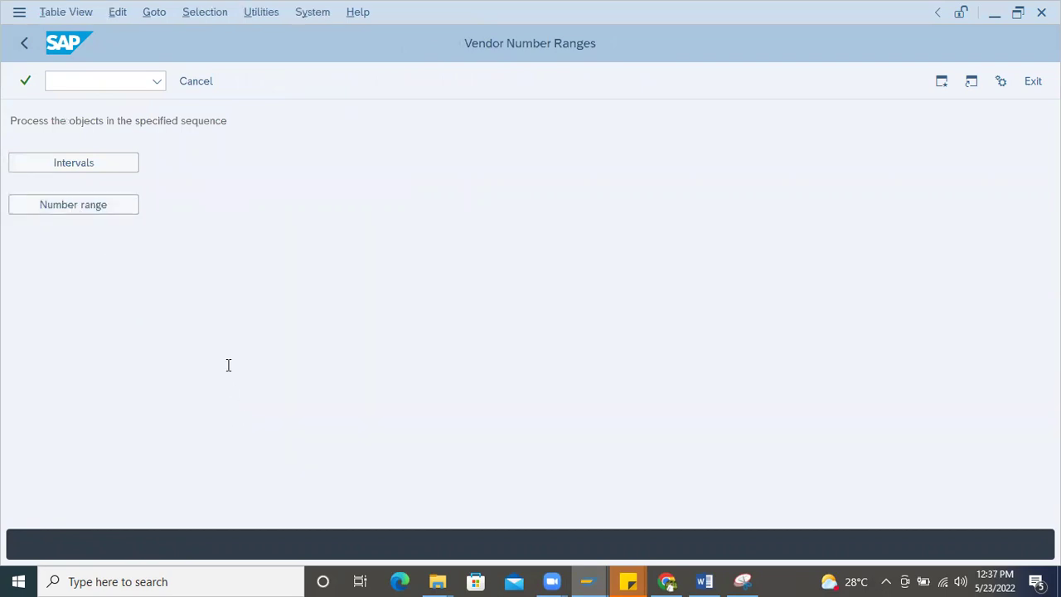
click(178, 498)
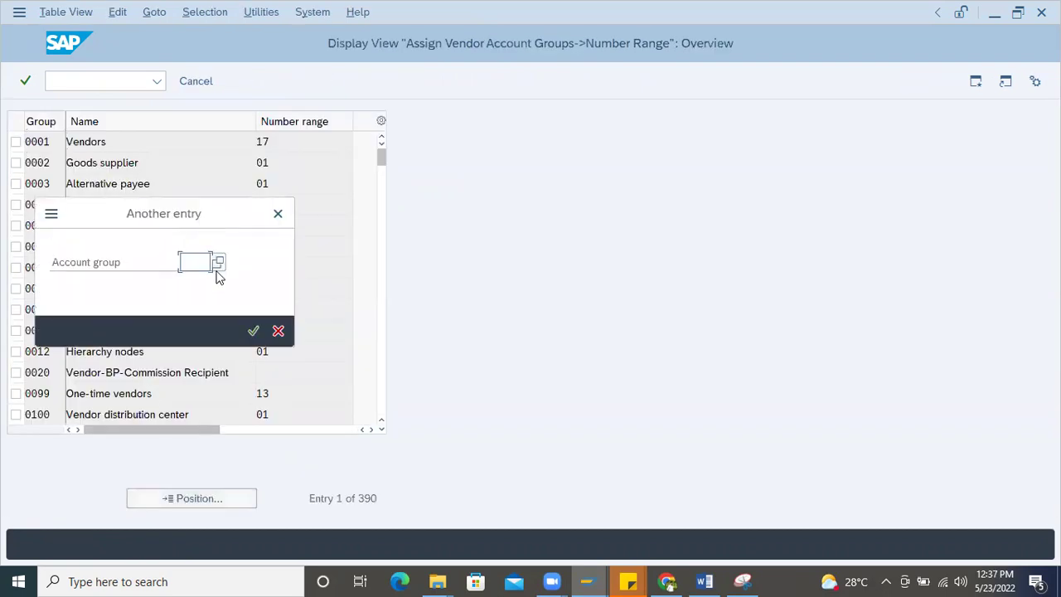
text(YHN1)
key(Return)
click(286, 143)
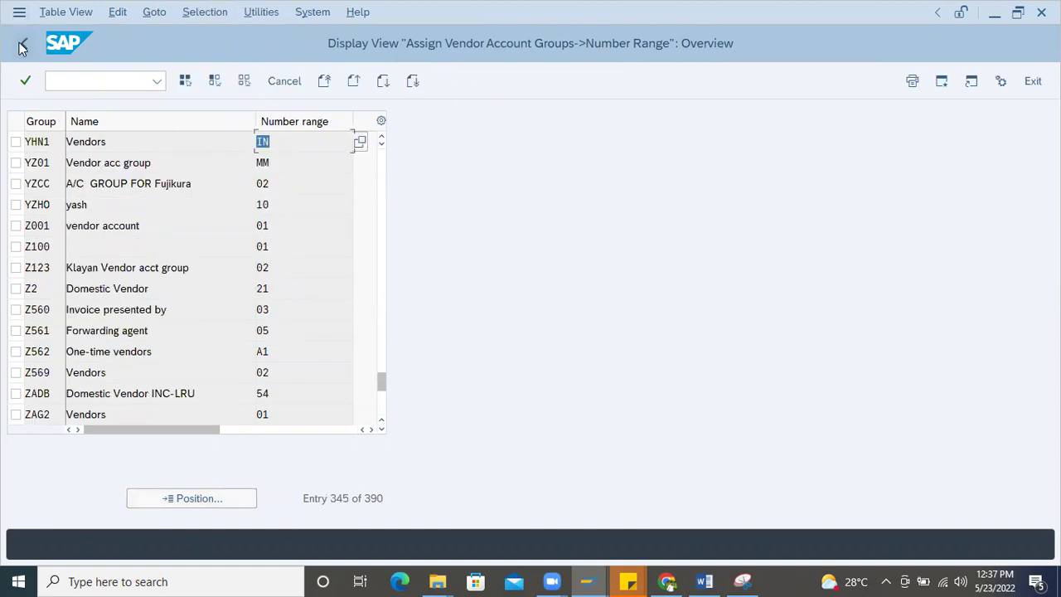
- Open the vendor intervals and highlight interval IN's range AAAAAAAAAA–ZZZZZZZZZZ
click(22, 46)
click(78, 164)
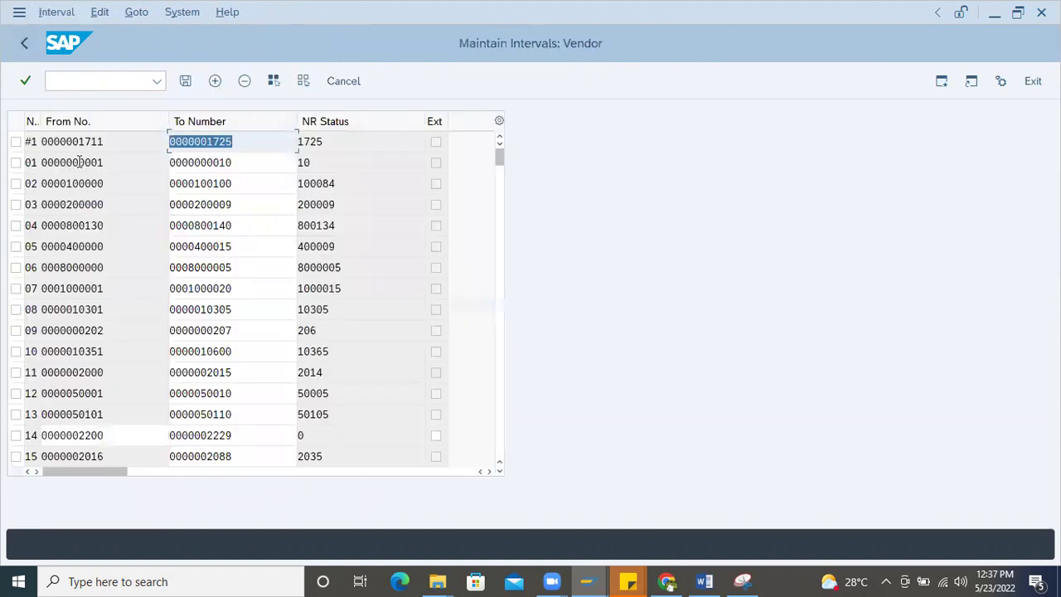
scroll(82, 317, down, 20)
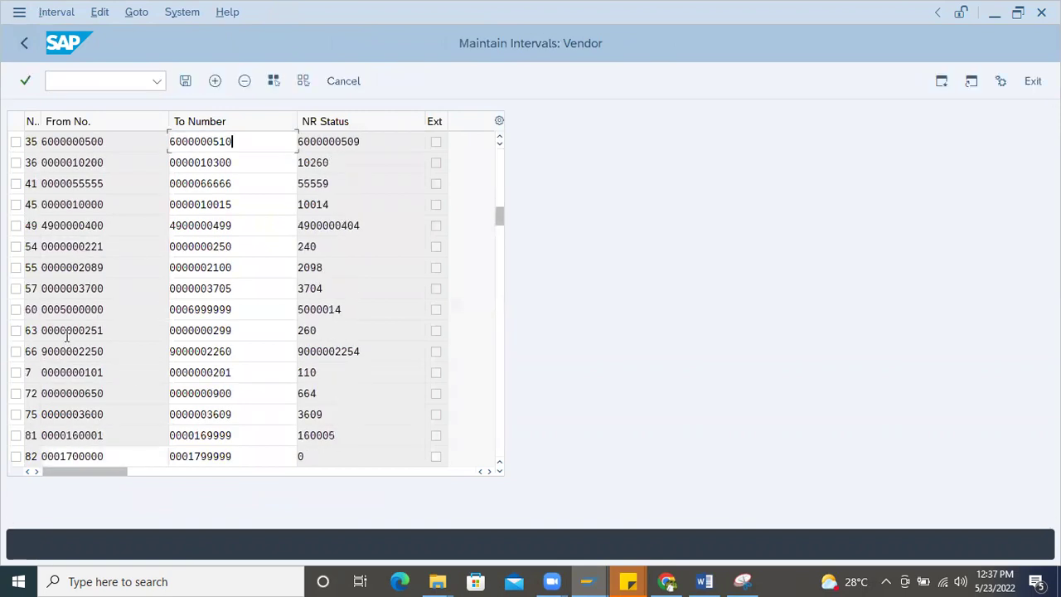
scroll(66, 340, down, 8)
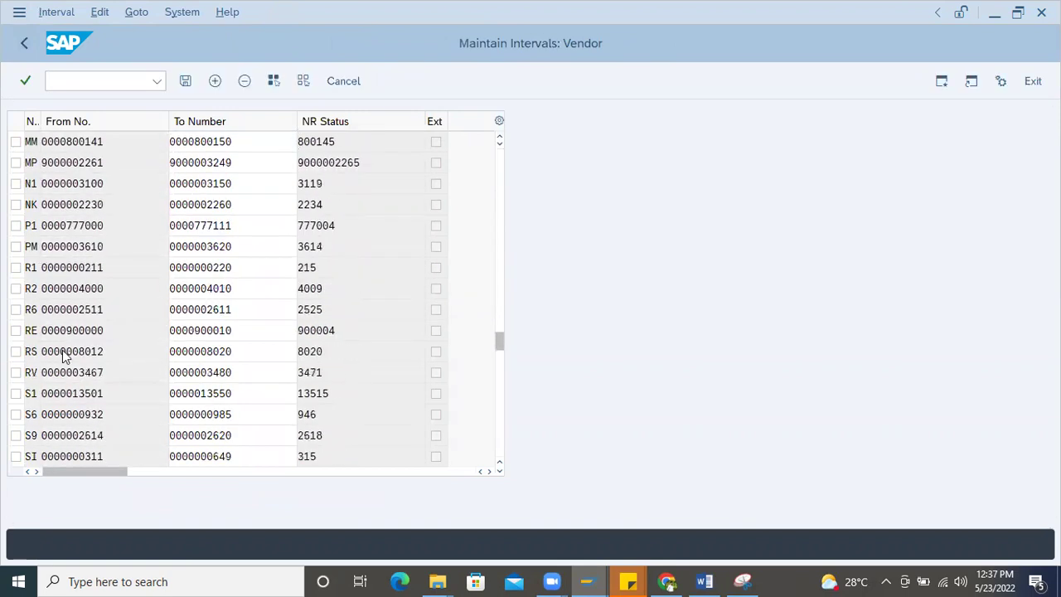
scroll(66, 378, down, 10)
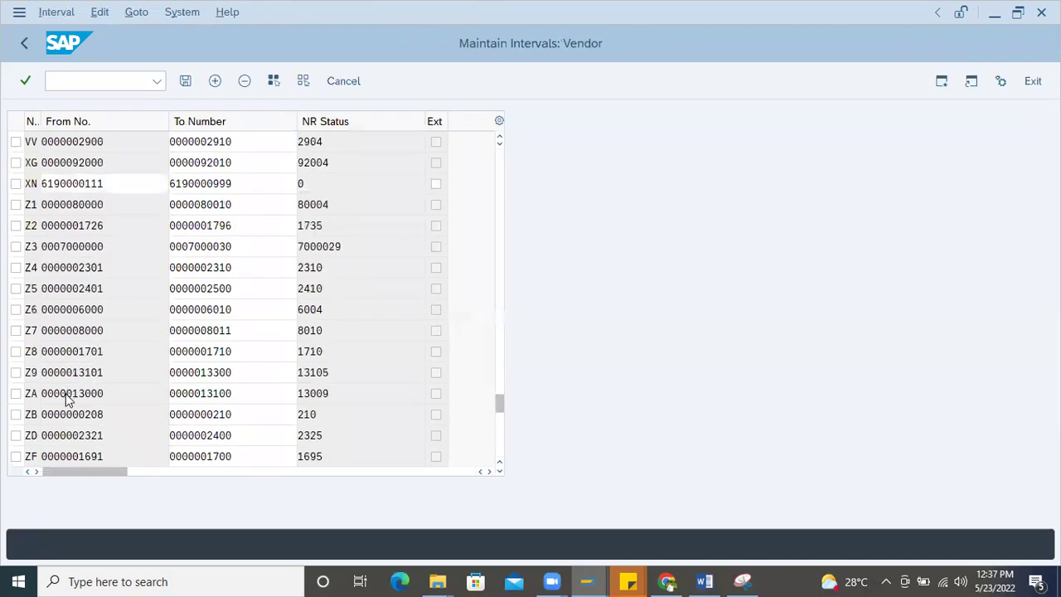
scroll(66, 390, up, 9)
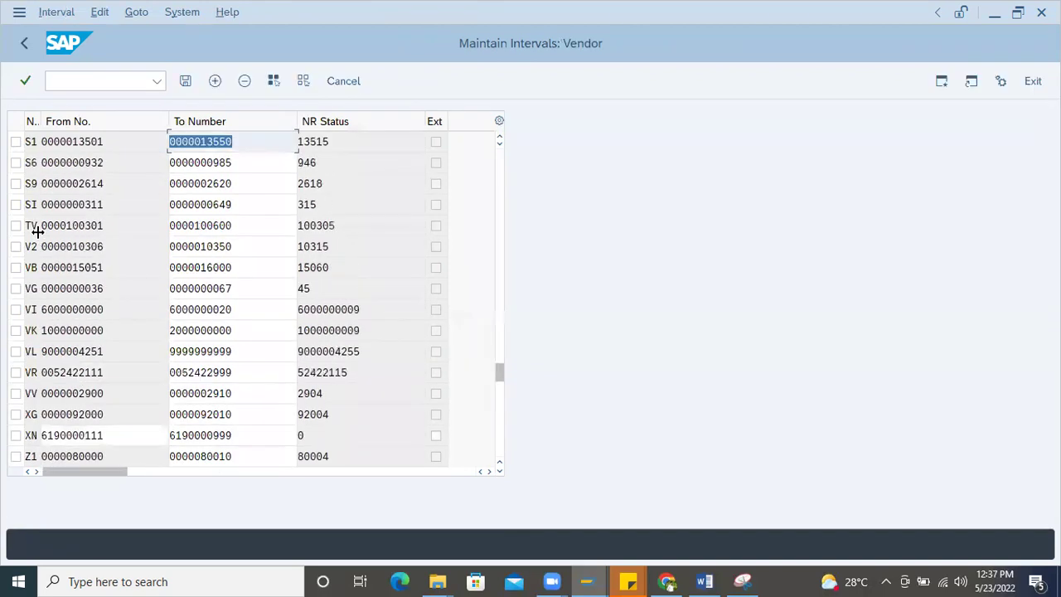
scroll(39, 231, up, 7)
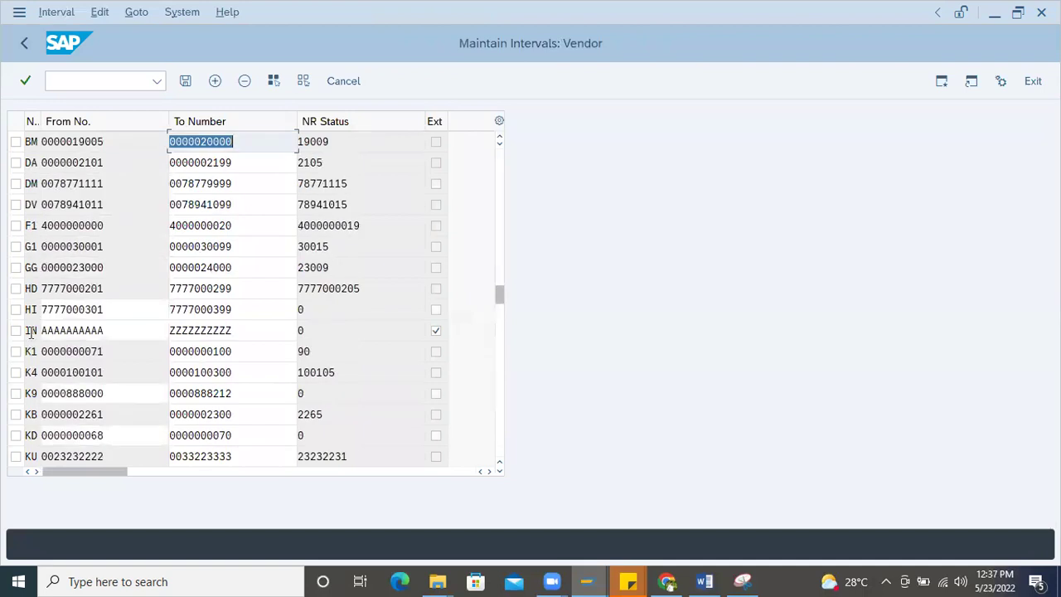
double_click(29, 330)
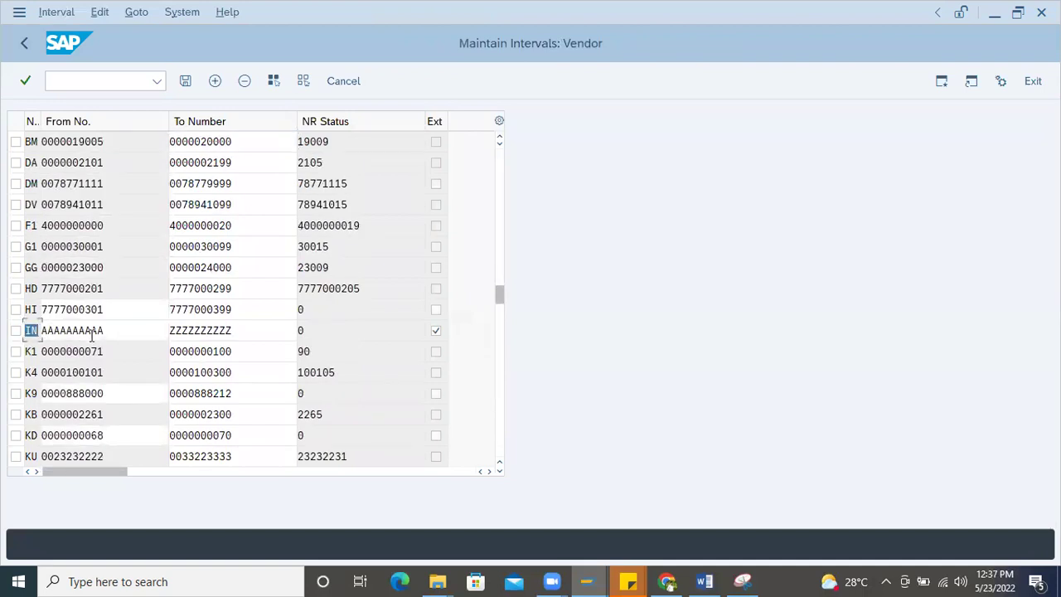
double_click(91, 331)
drag(232, 331, 169, 332)
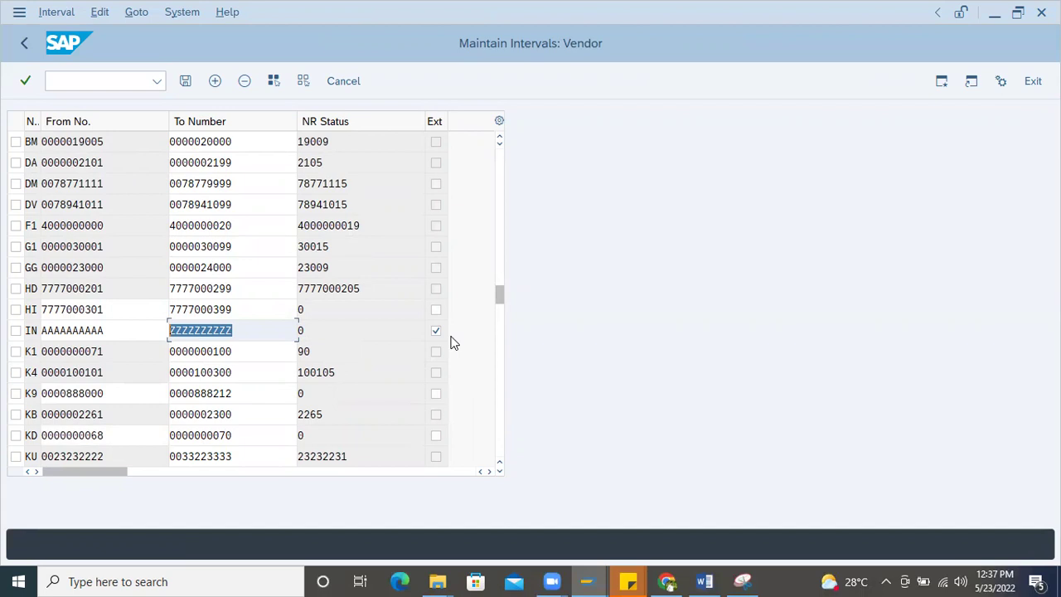
click(704, 581)
scroll(485, 343, up, 2)
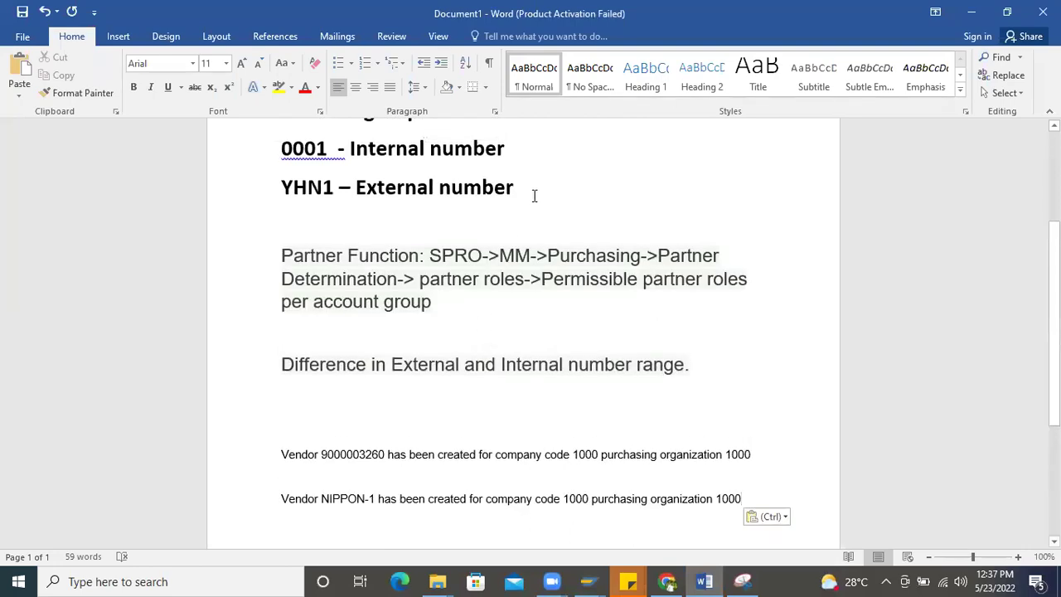
click(971, 12)
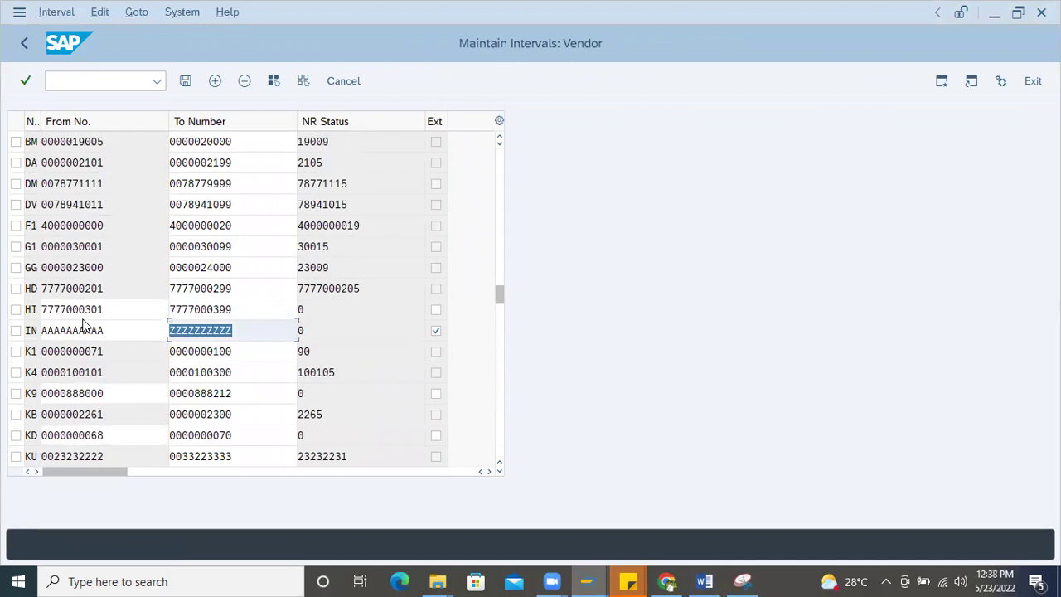
click(241, 333)
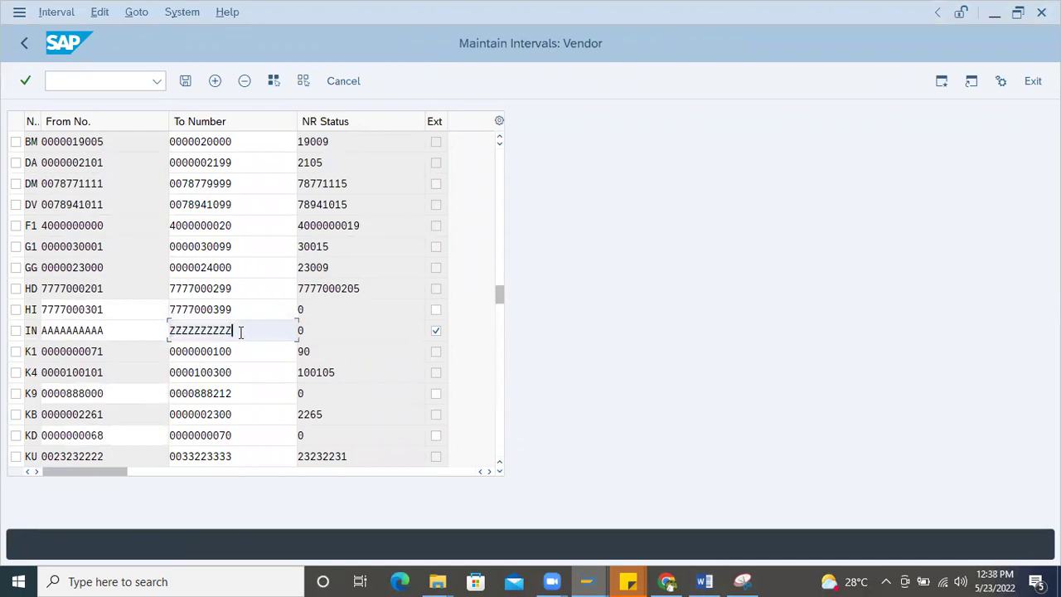